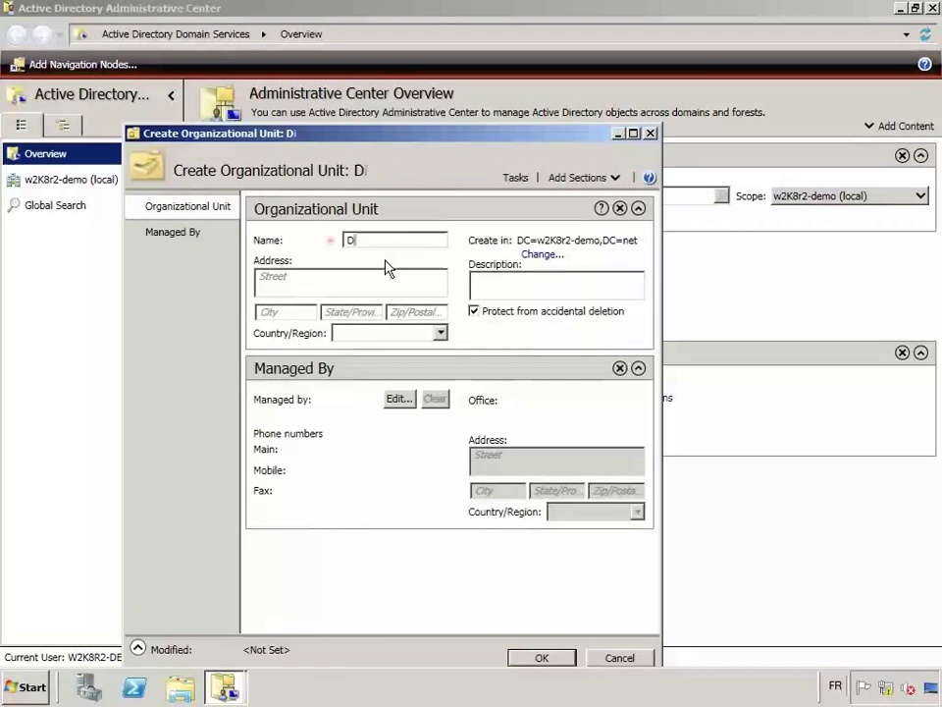
Create the organizational unit DirectAccess with the description "OU pour les postes Windows 7 connectés via DirectAccess".
type("cc")
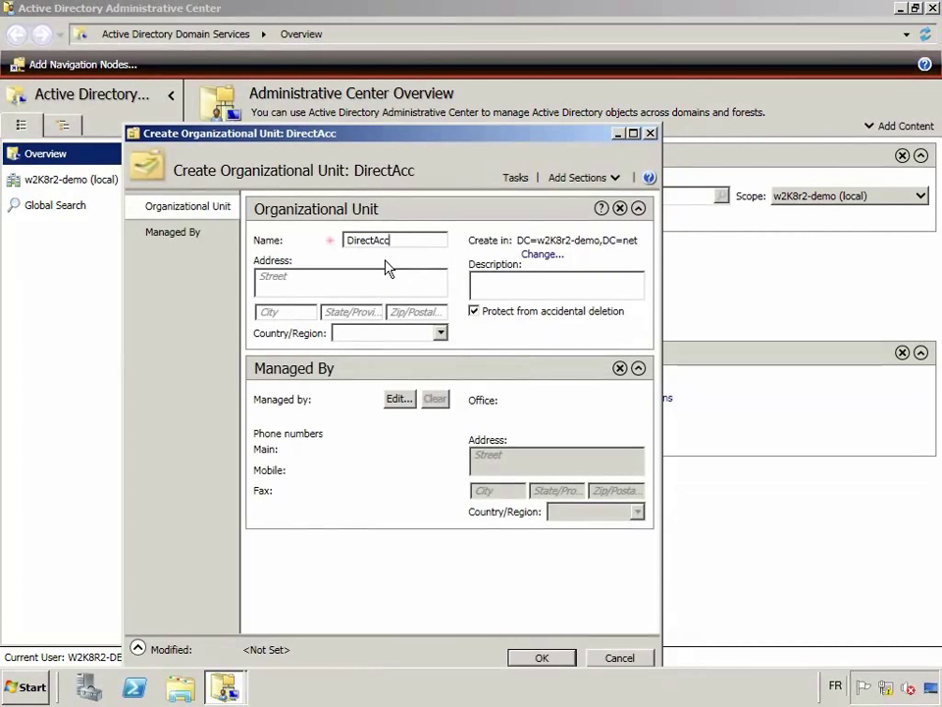
type("ess")
left_click(535, 278)
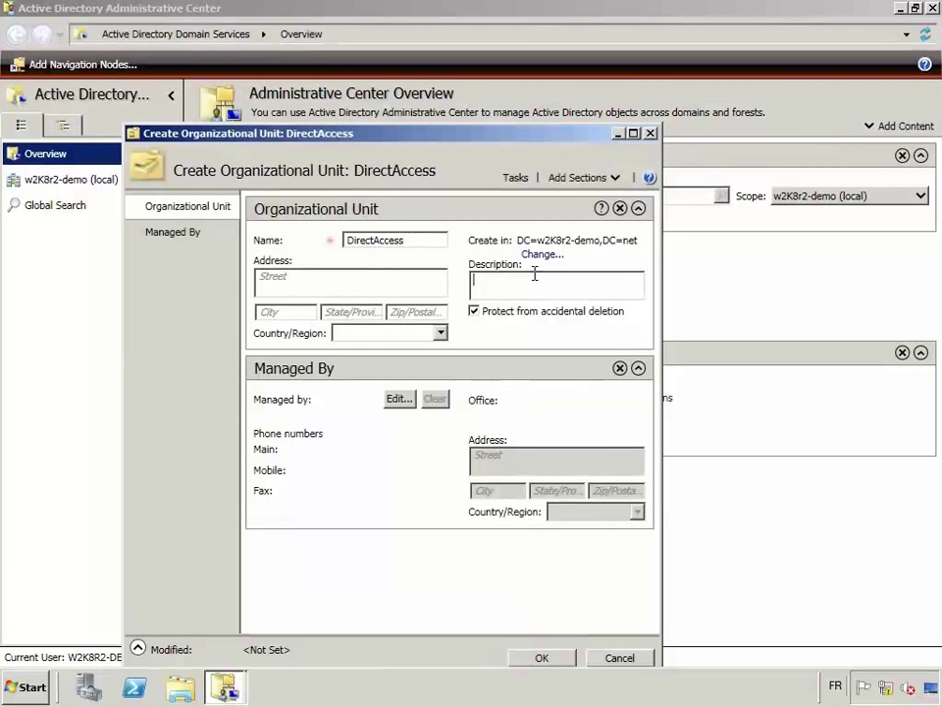
type("OU pour le")
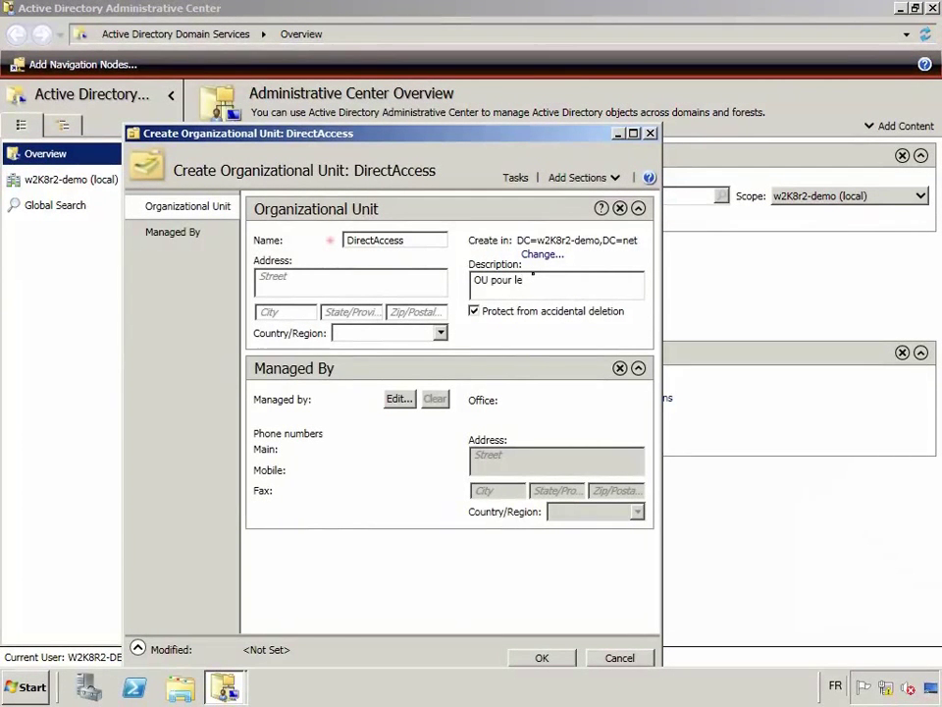
type("s postes")
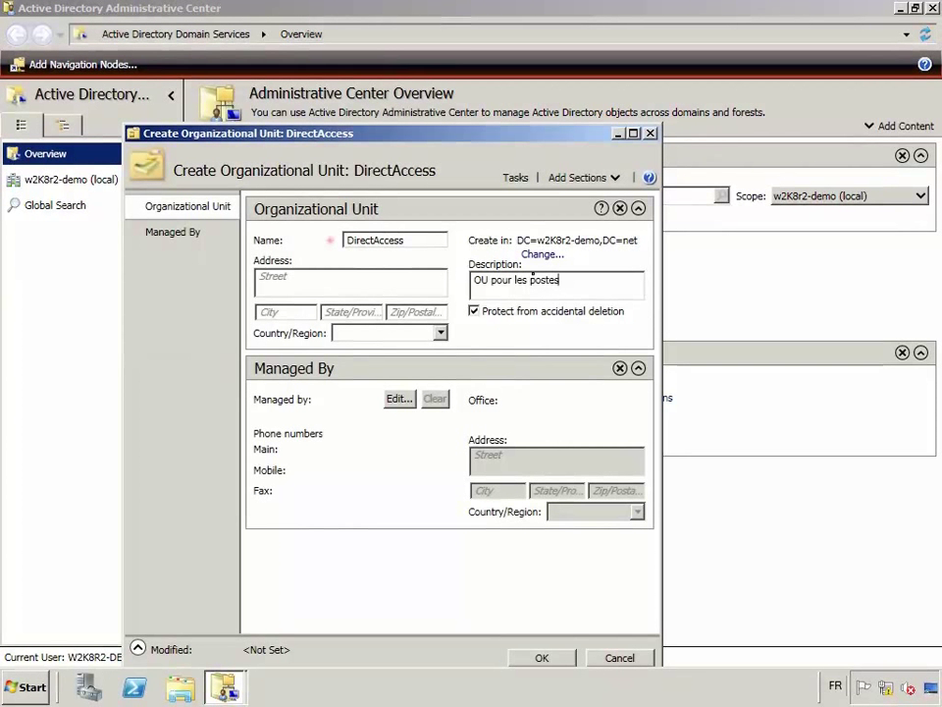
type(" Windows 7 conn")
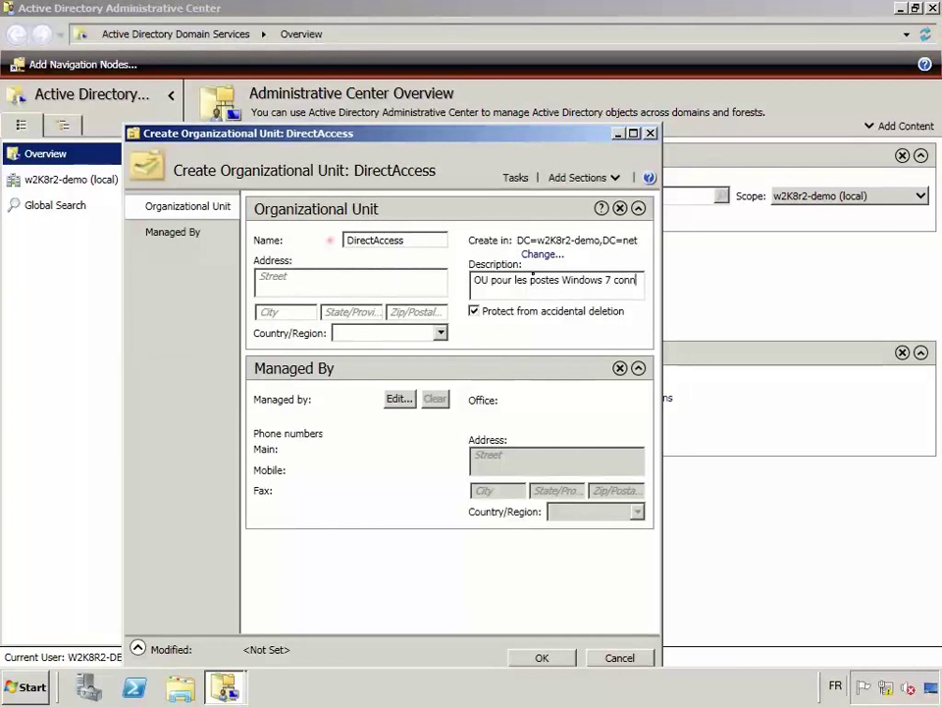
type("ectés ")
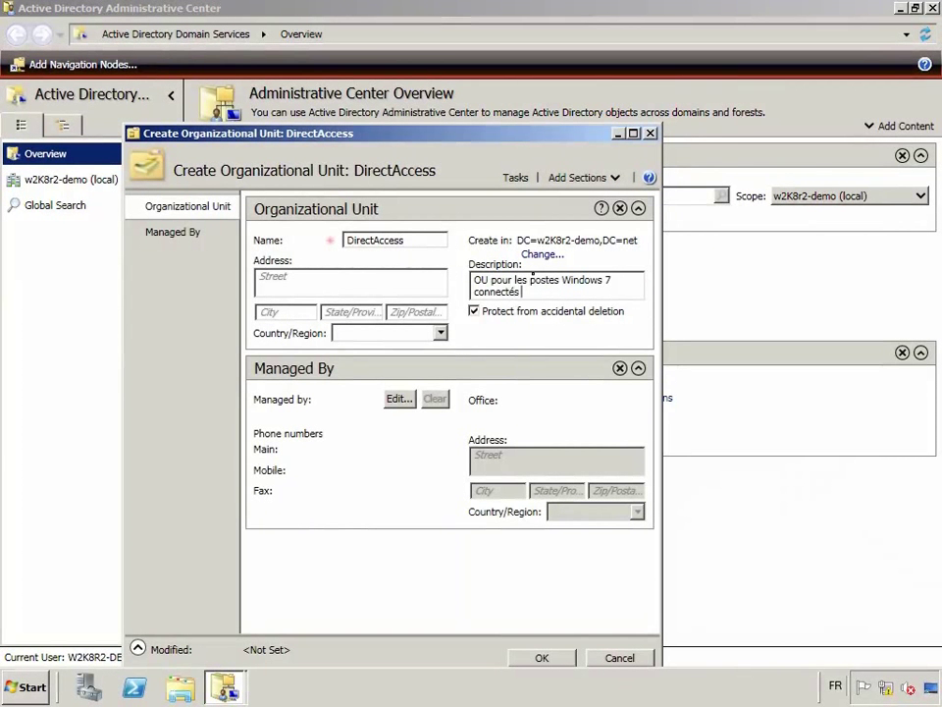
type("via DirectAccess")
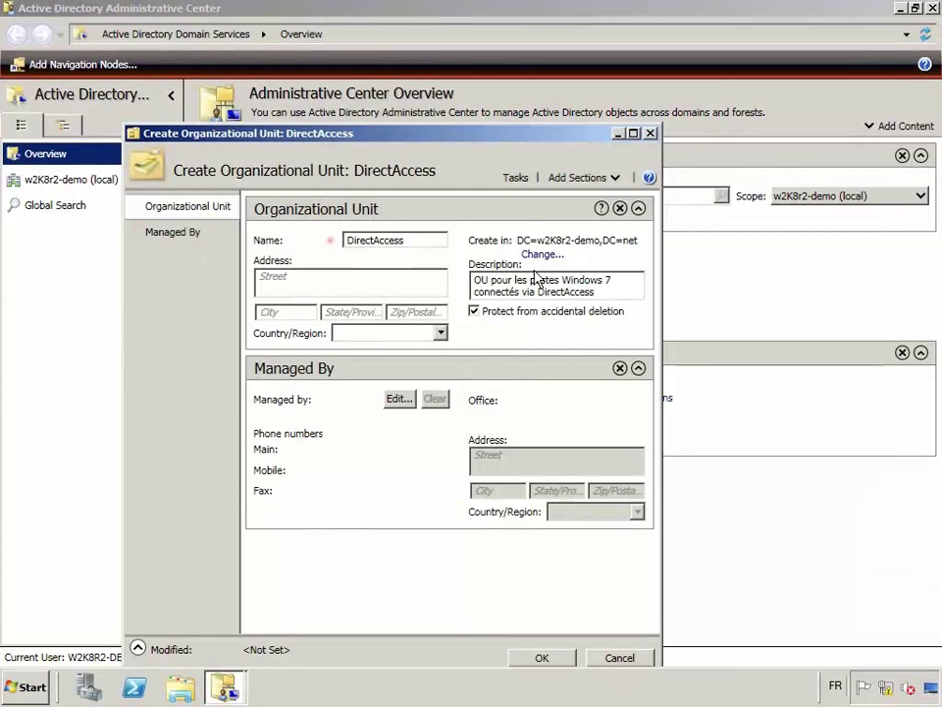
left_click(542, 658)
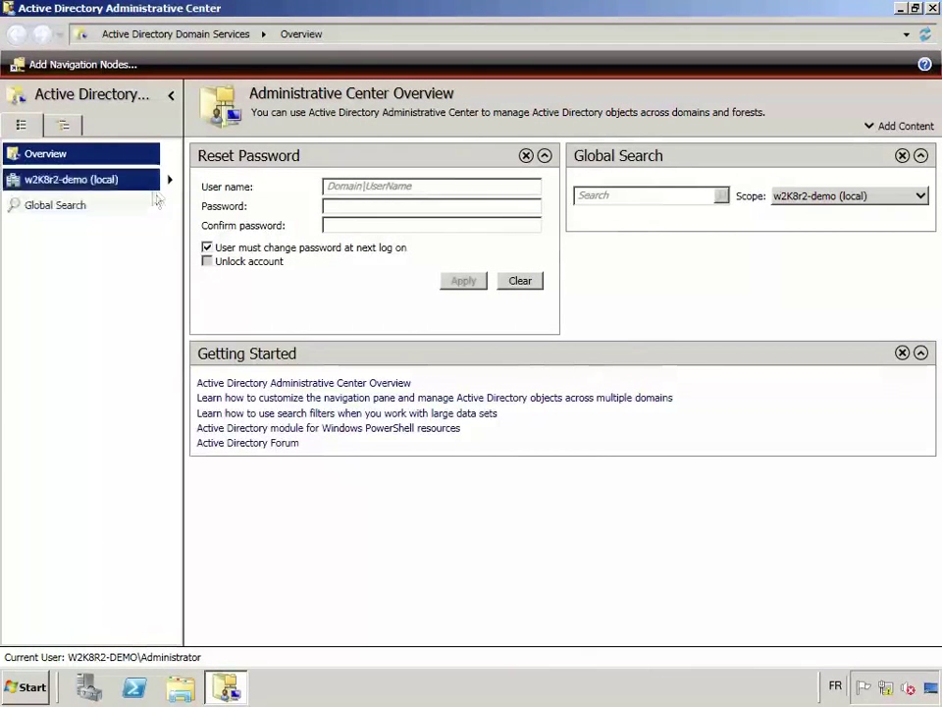
Create a security group with universal scope named DA Clients inside the DirectAccess organizational unit of w2K8r2-demo.
left_click(171, 182)
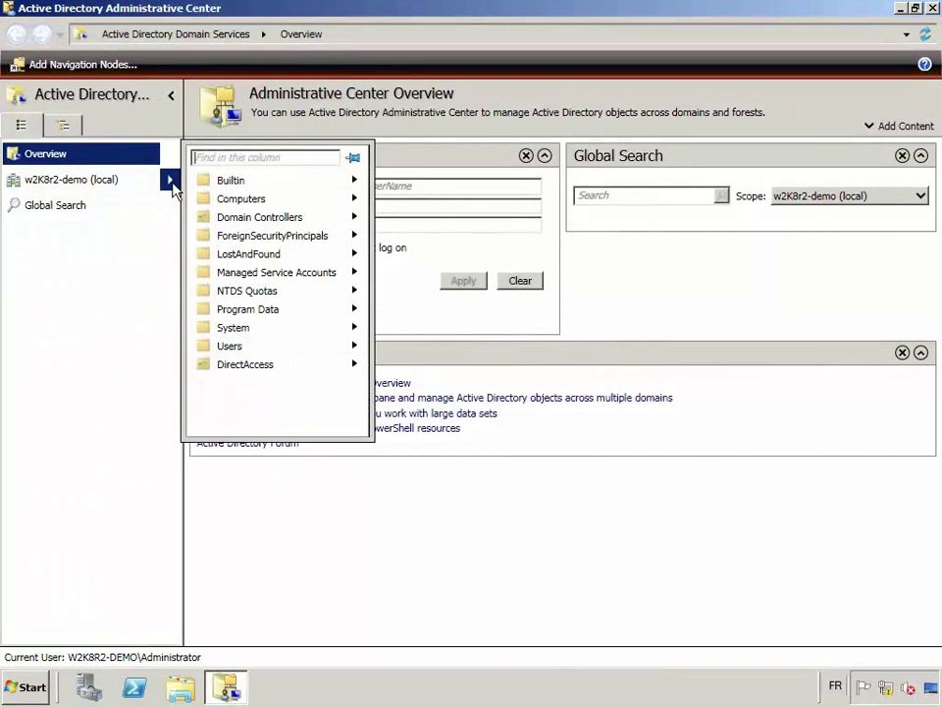
left_click(244, 367)
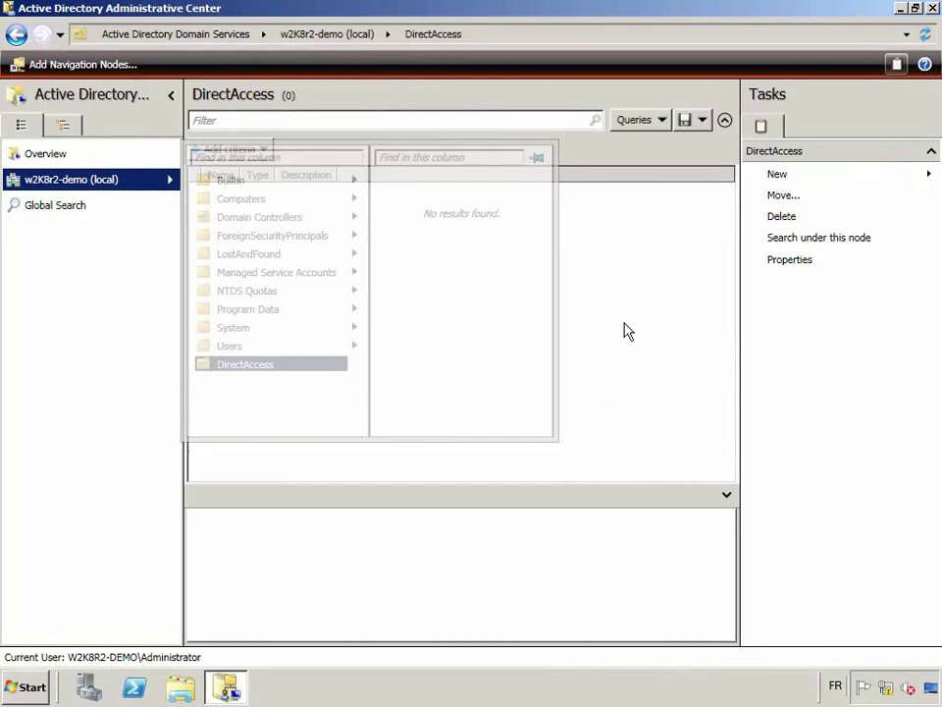
right_click(289, 280)
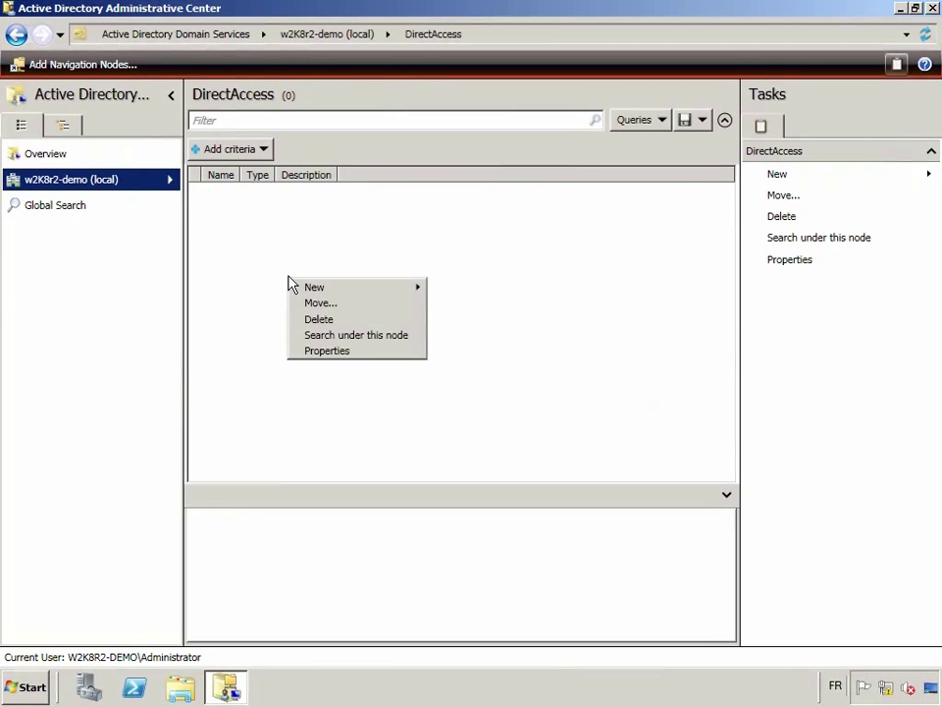
mouse_move(337, 294)
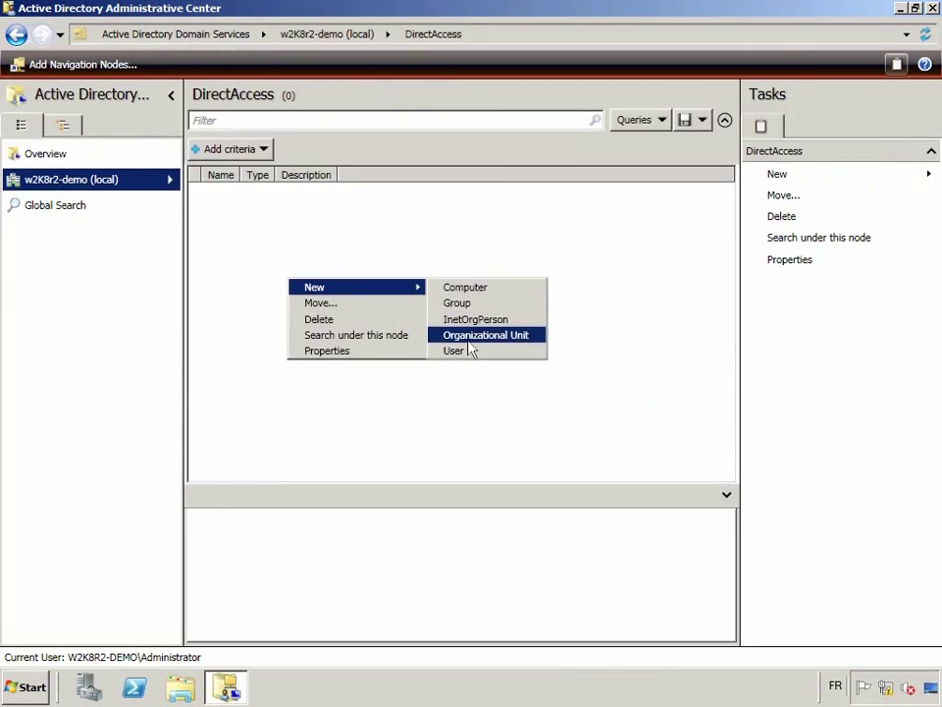
left_click(476, 303)
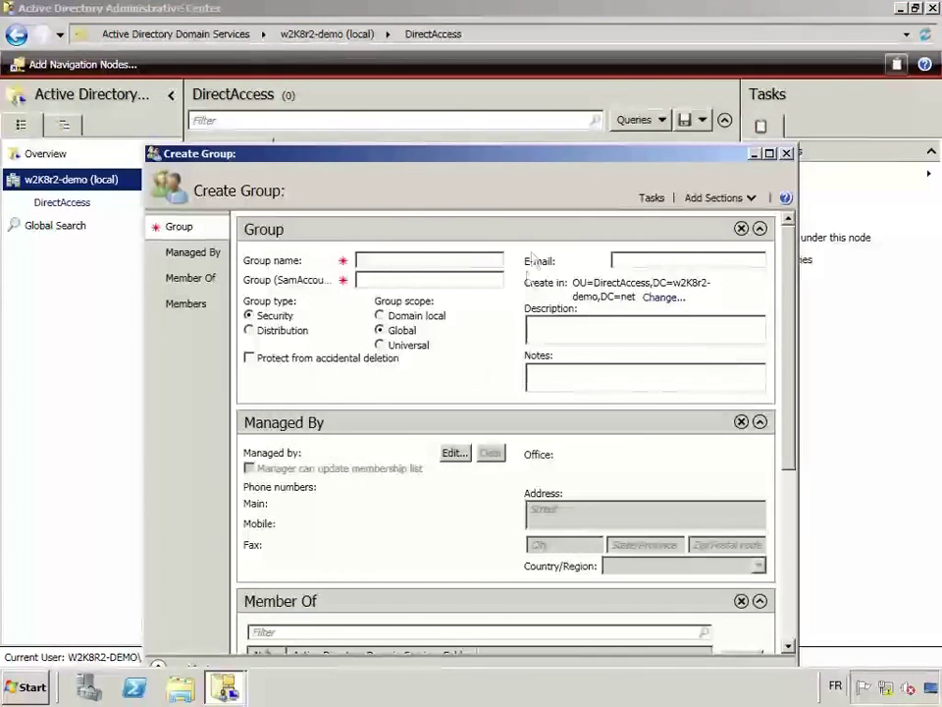
left_click_drag(455, 153, 463, 96)
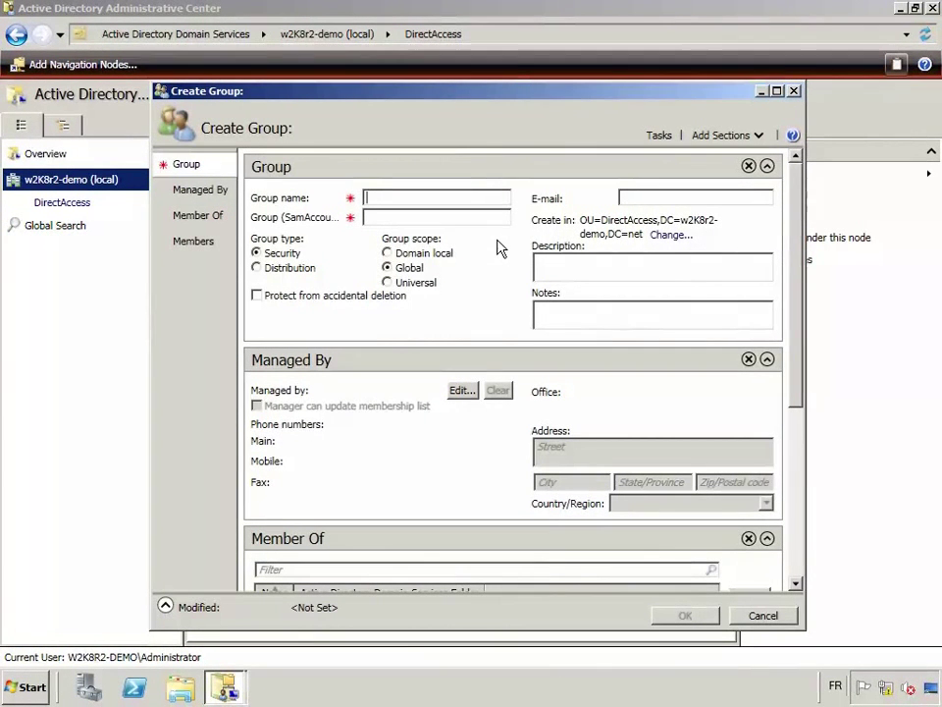
type("DA Clients")
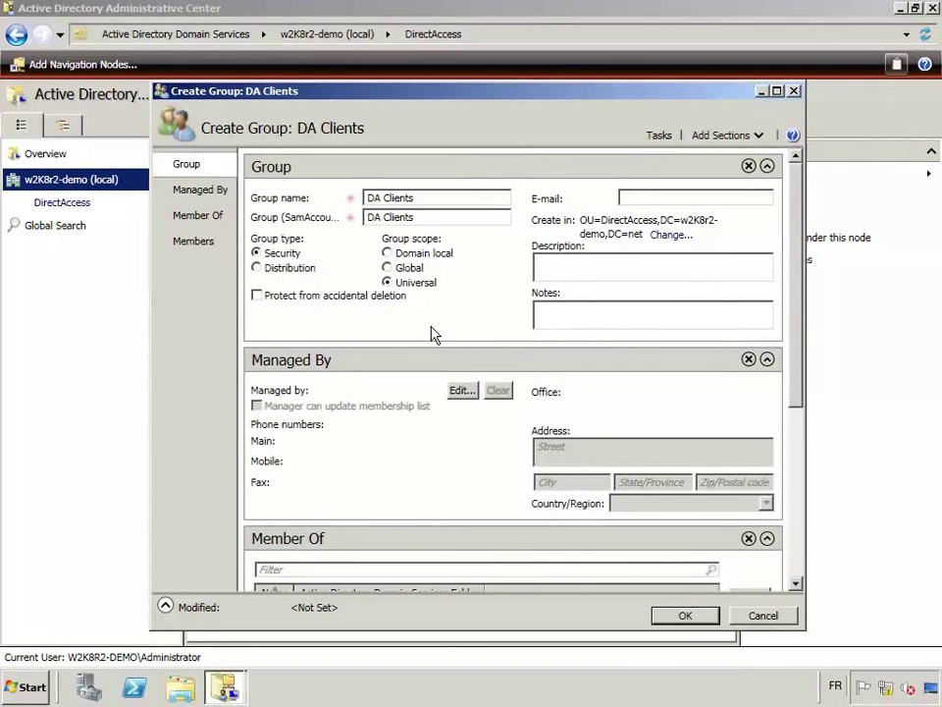
left_click(684, 615)
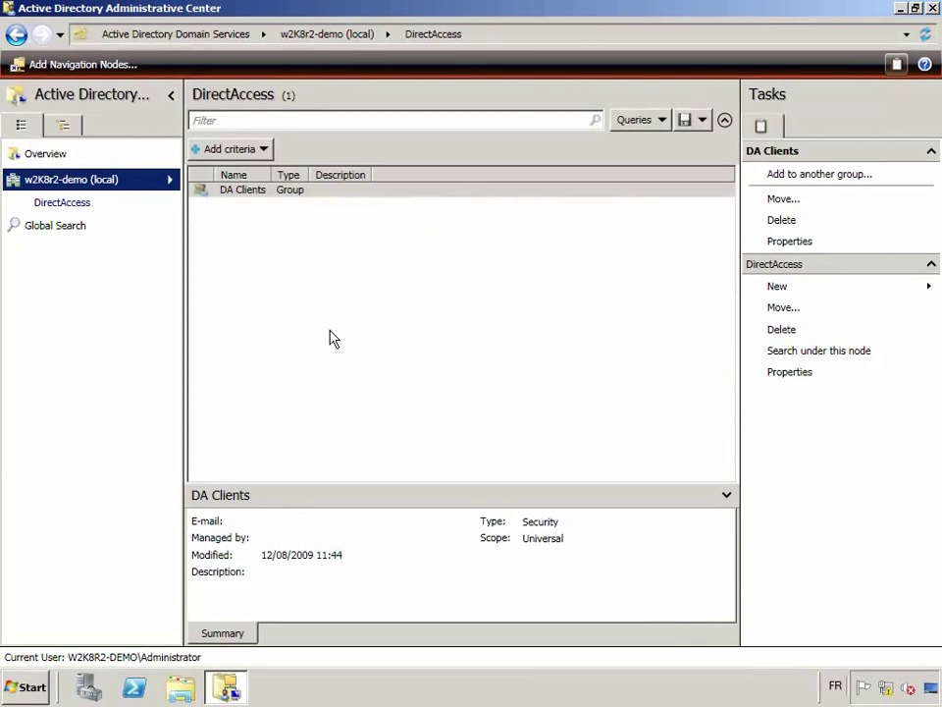
Set up another new group in the DirectAccess unit with universal scope and the name DA Servers.
right_click(242, 286)
mouse_move(306, 306)
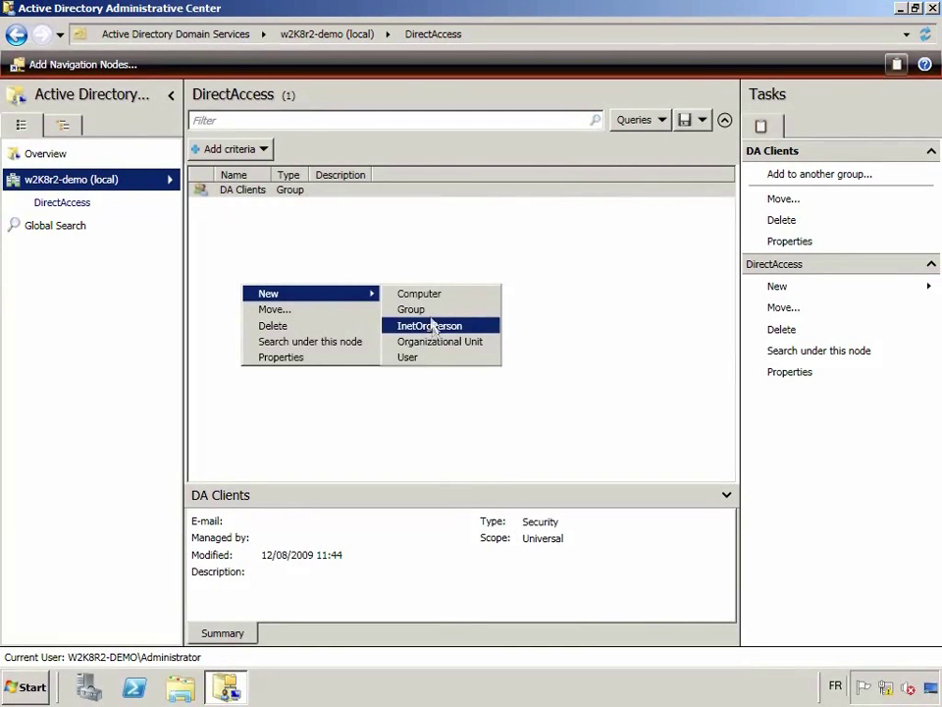
left_click(427, 310)
left_click(390, 282)
left_click(406, 198)
type("DA Servers")
key("BackSpace")
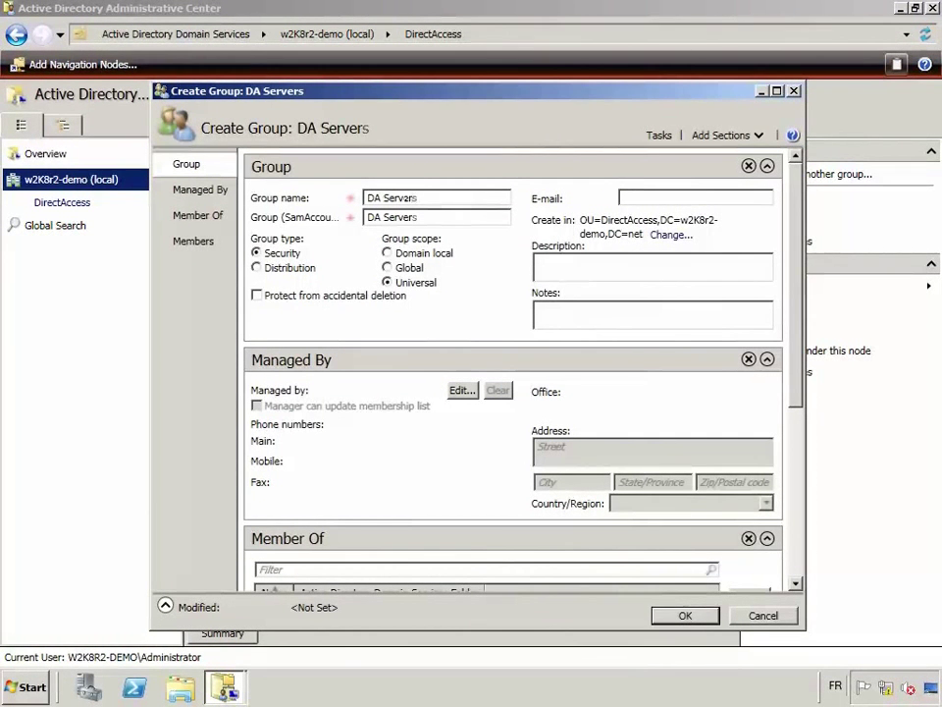
type("s")
key("BackSpace")
key("BackSpace")
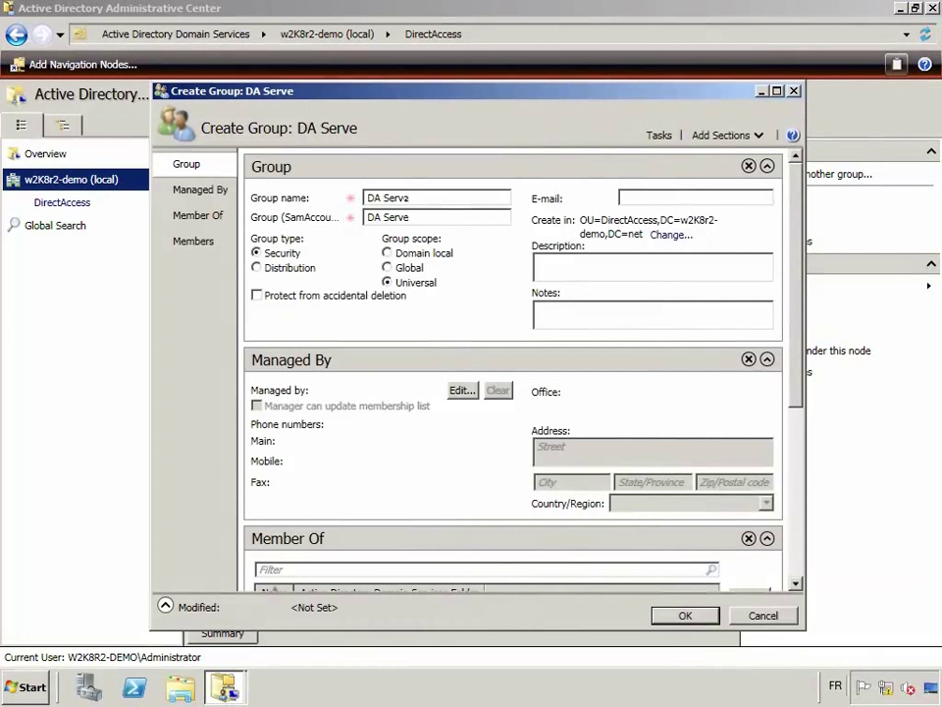
type("rs")
Describe the new group as "Les serveurs DA de ma compagnie" and create it.
left_click(625, 265)
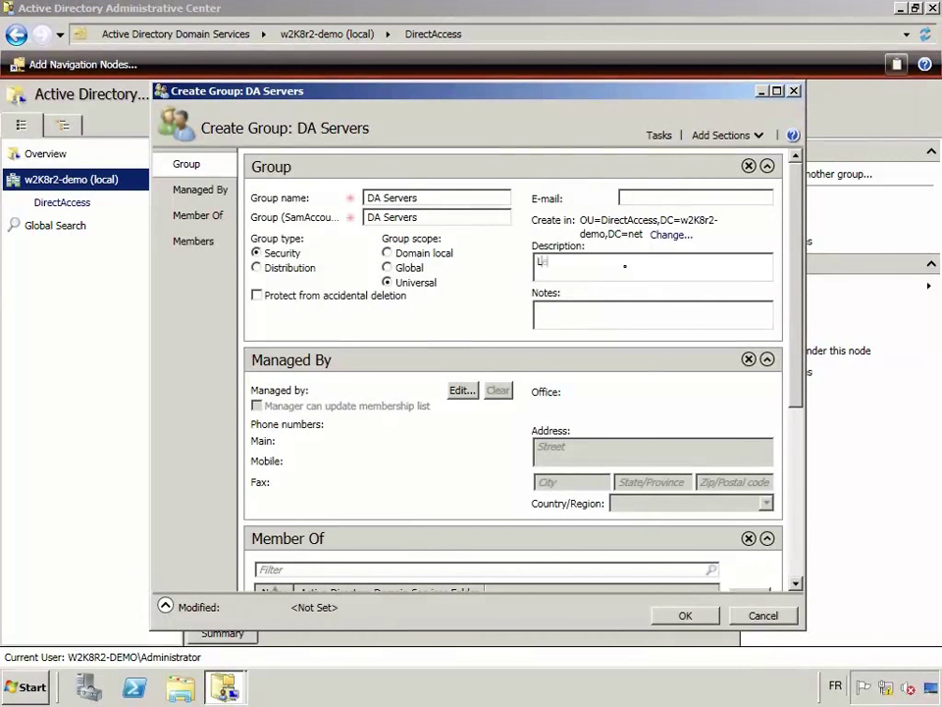
type("urs DA de")
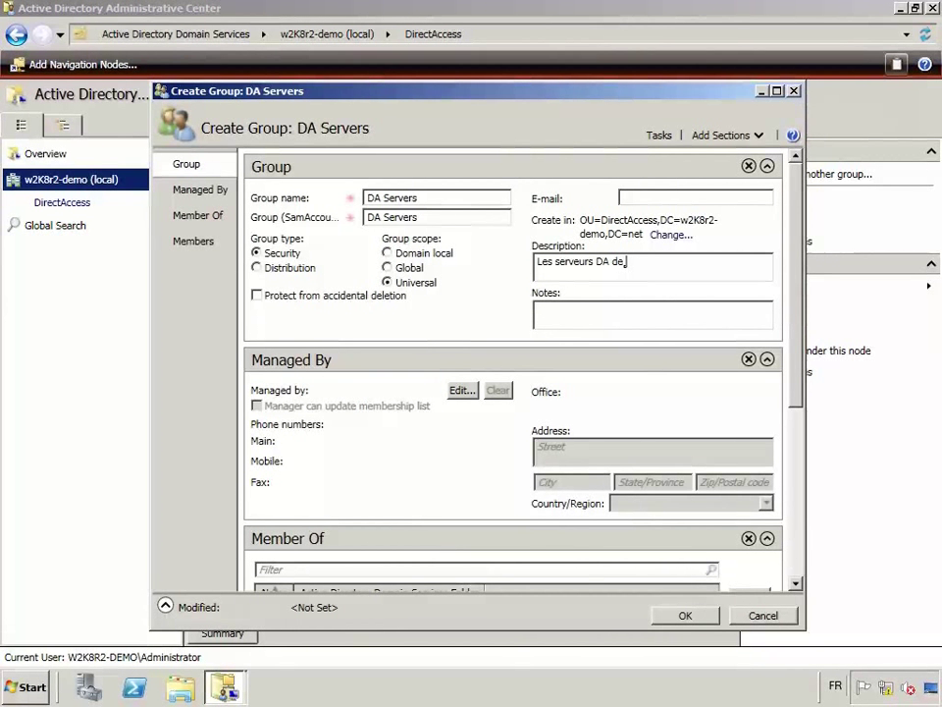
type(" ma compagnie")
left_click(685, 614)
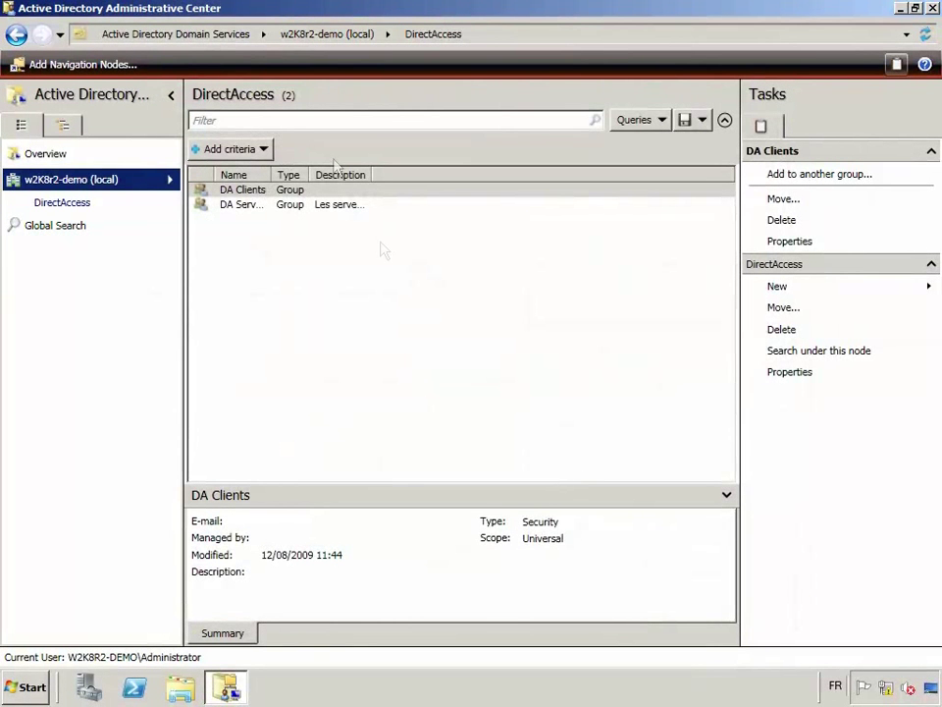
Widen the Type and Name columns of the DirectAccess object list.
left_click_drag(309, 175, 393, 177)
left_click_drag(274, 175, 337, 177)
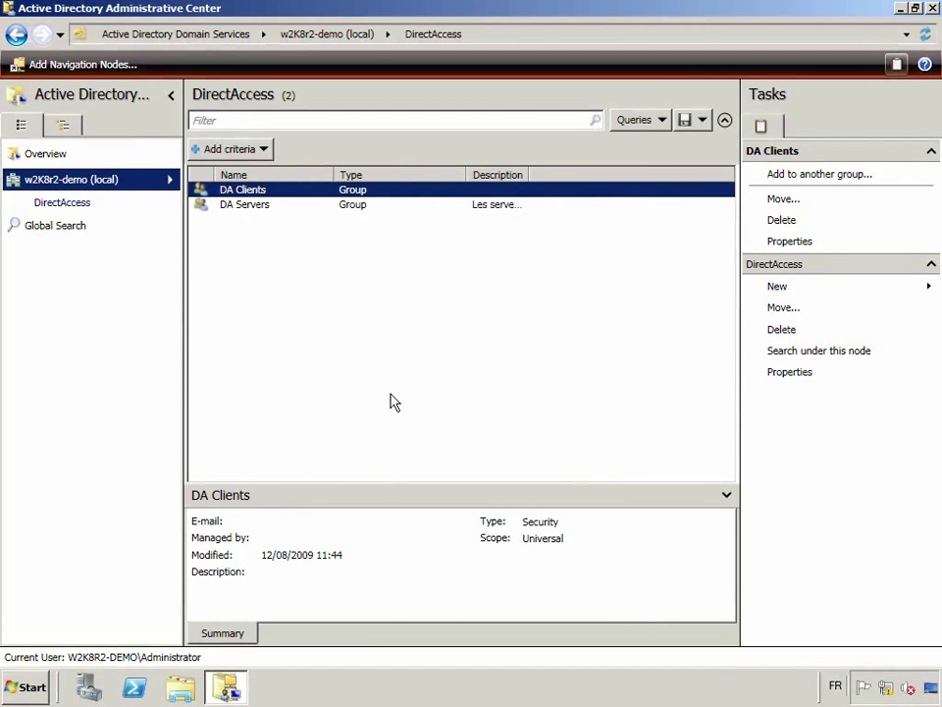
Begin adding a member to the DA Clients group, including Computers among the object types to find.
double_click(257, 189)
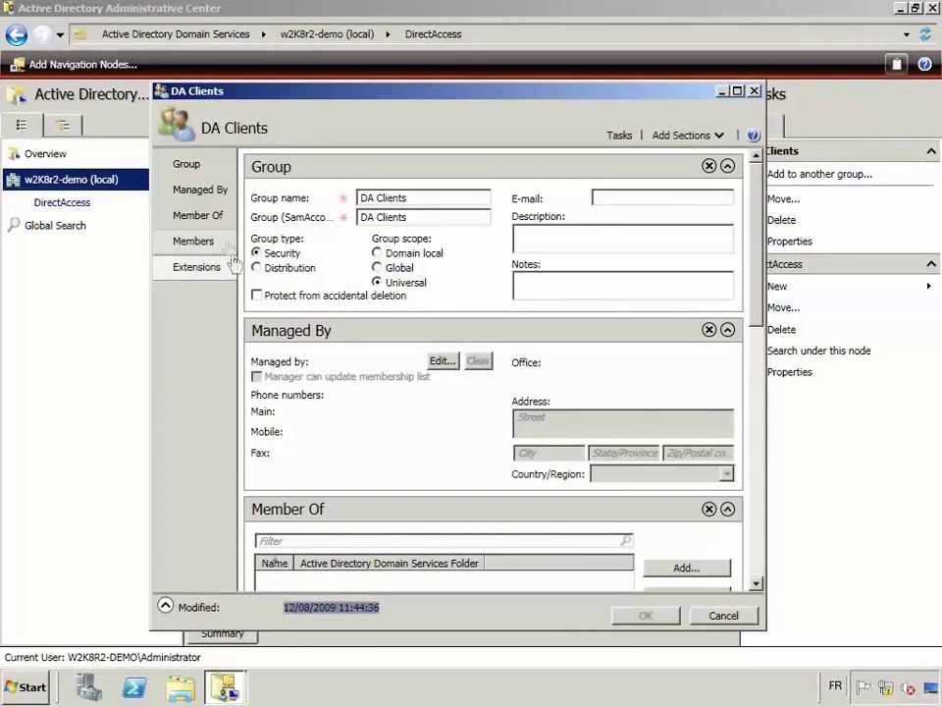
left_click(197, 243)
left_click(677, 224)
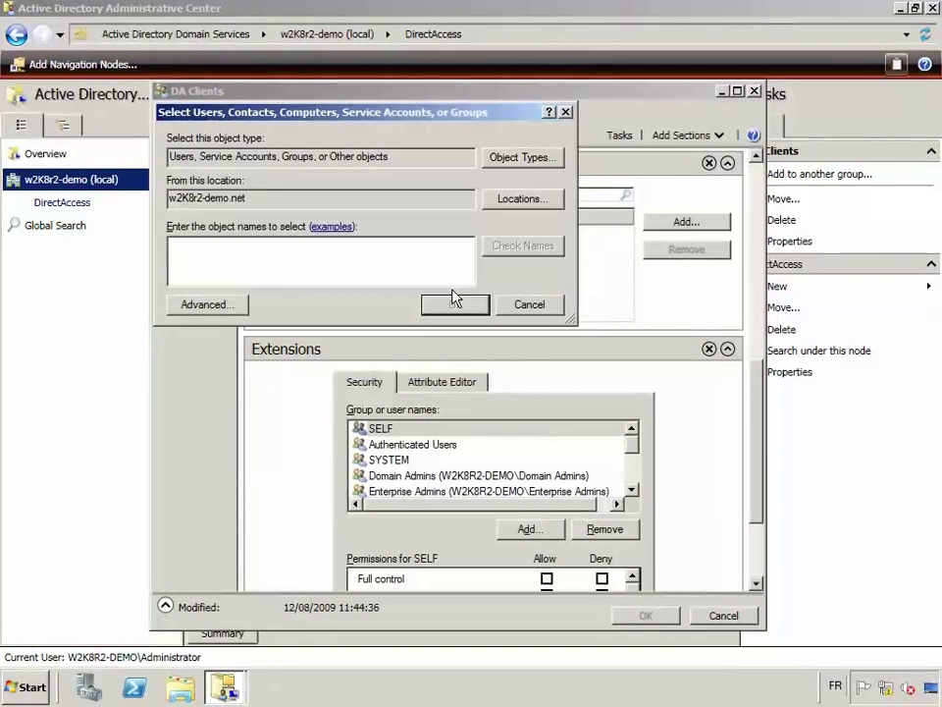
left_click(521, 157)
left_click(182, 253)
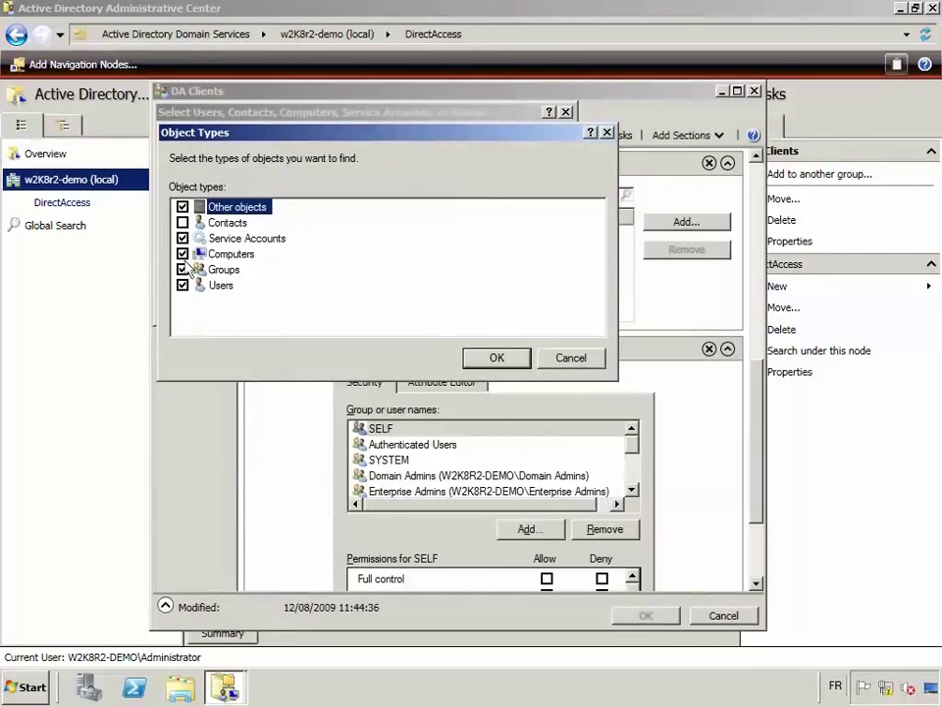
left_click(496, 357)
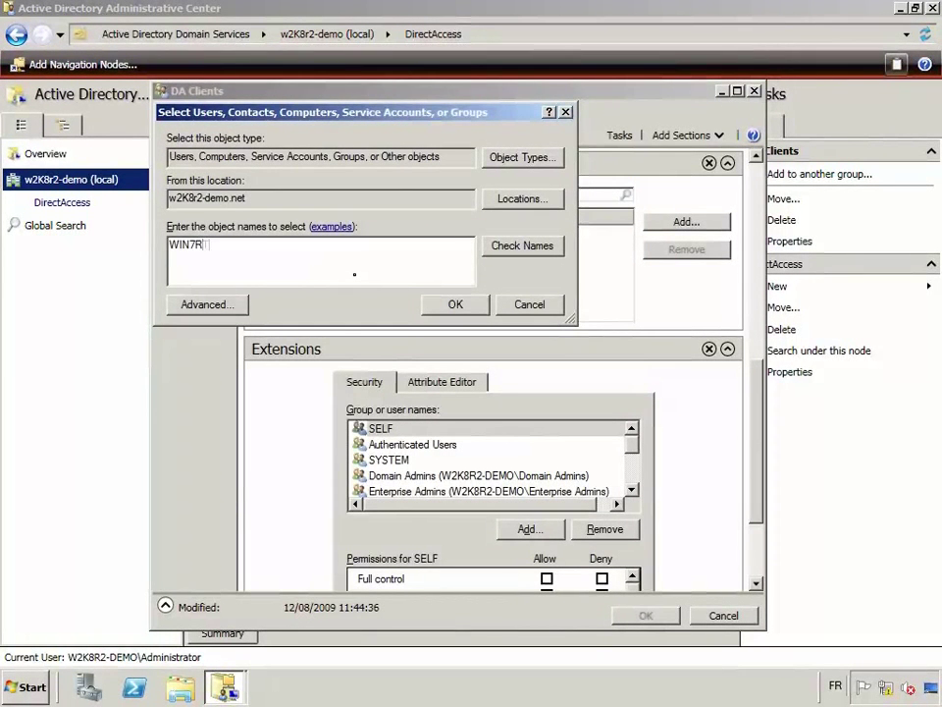
Check the name WIN7RTM-01, add that computer as a member of DA Clients, and save the group.
type("-01")
left_click(535, 250)
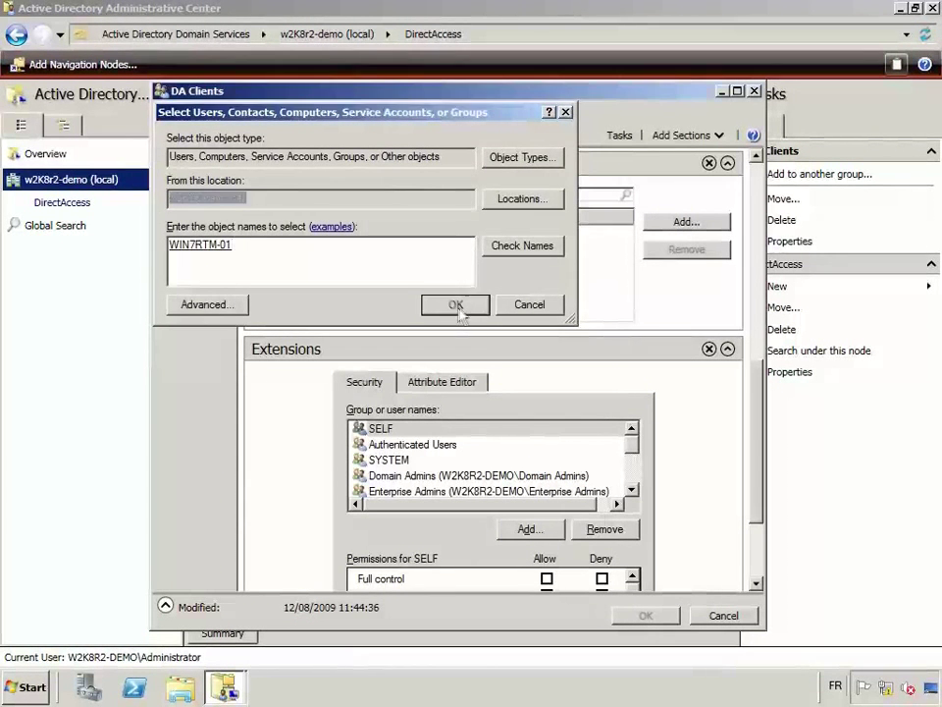
left_click(456, 304)
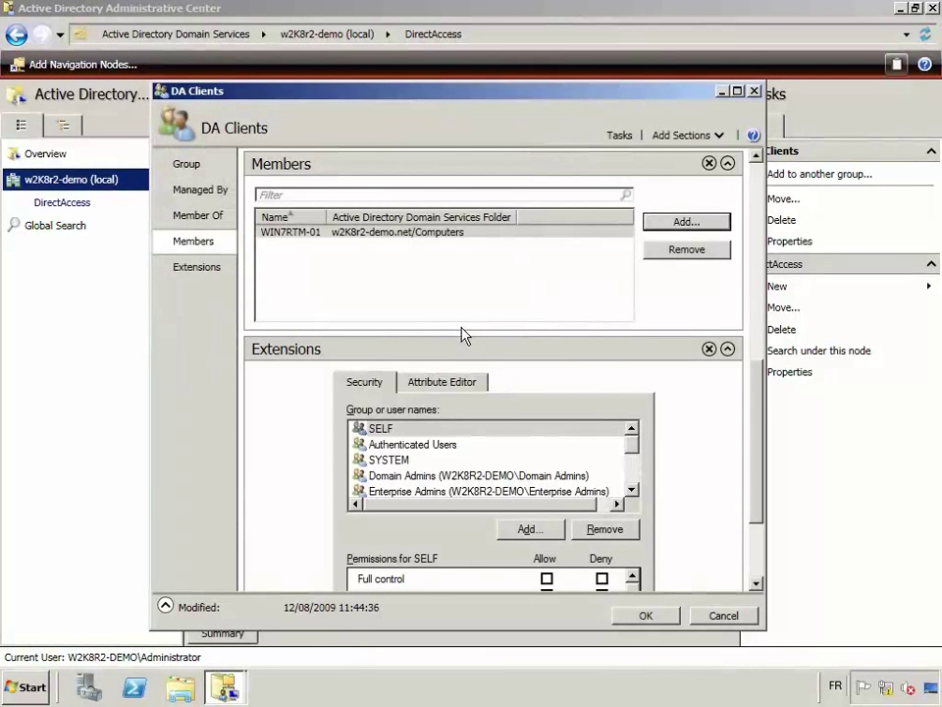
left_click(755, 91)
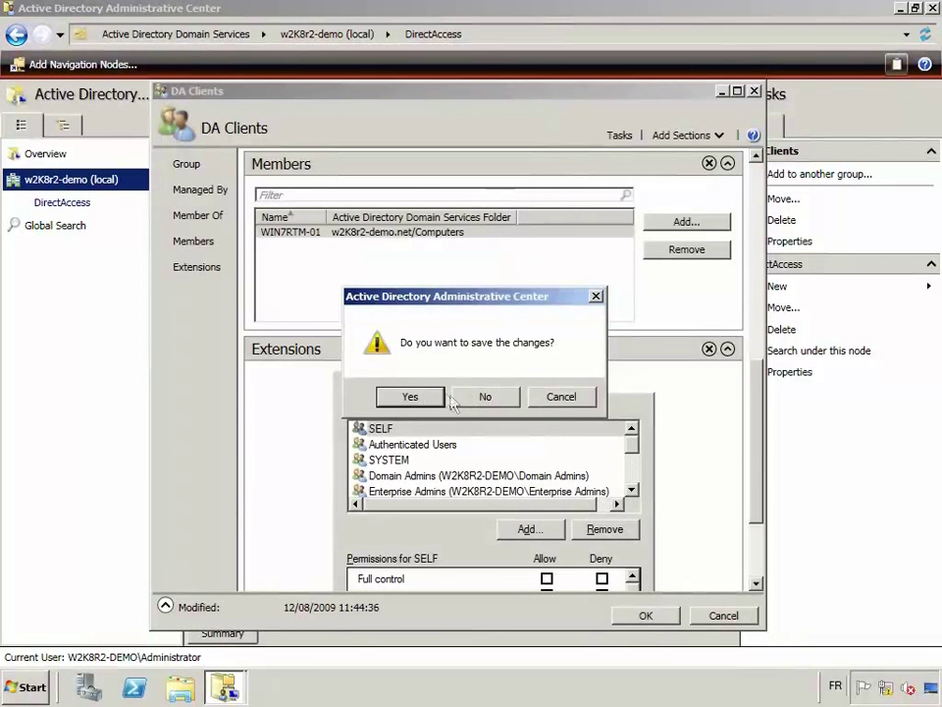
left_click(585, 396)
left_click(645, 615)
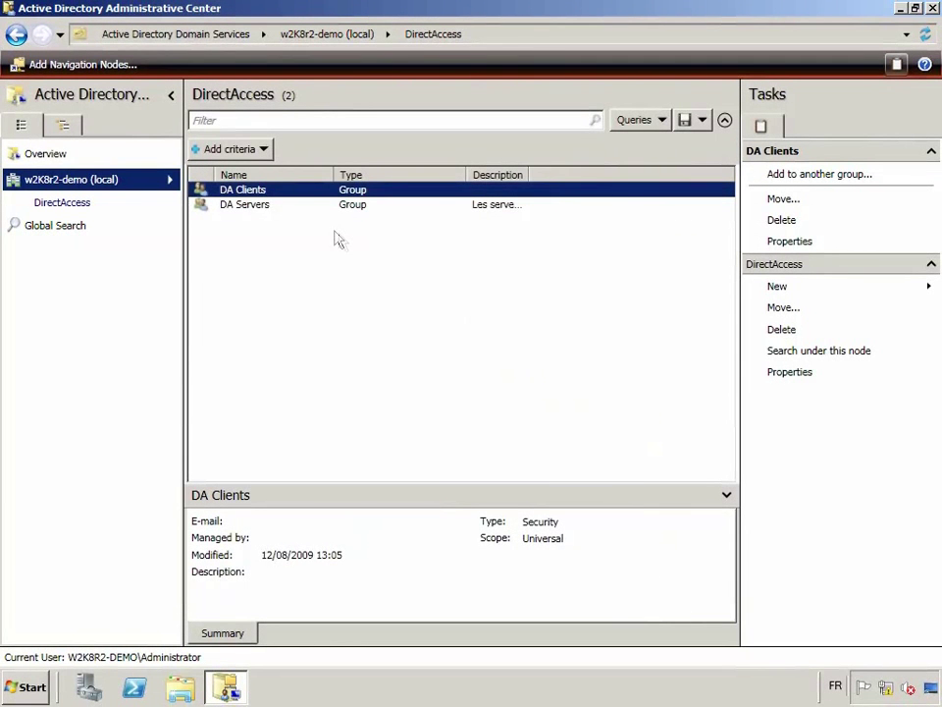
Review the member list of the DA Clients group and close its properties without changes.
double_click(290, 191)
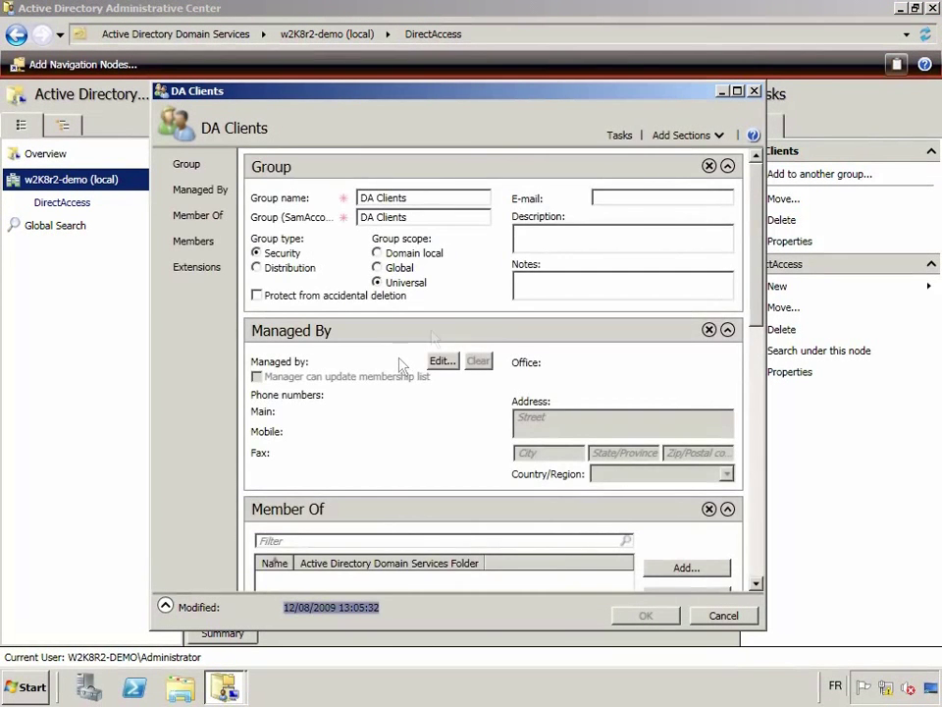
left_click(204, 242)
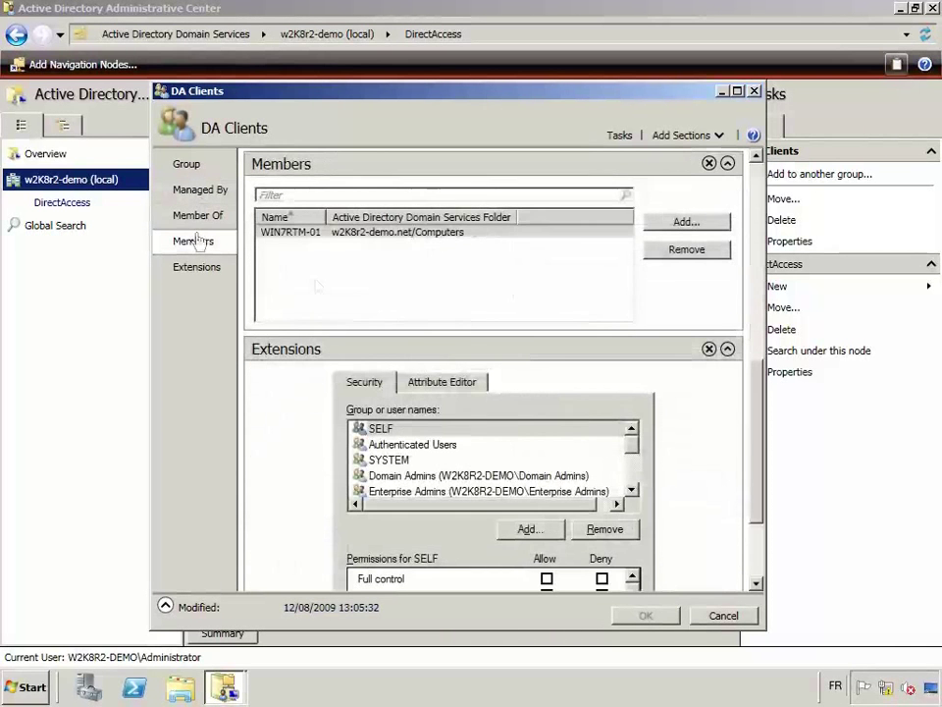
left_click(710, 614)
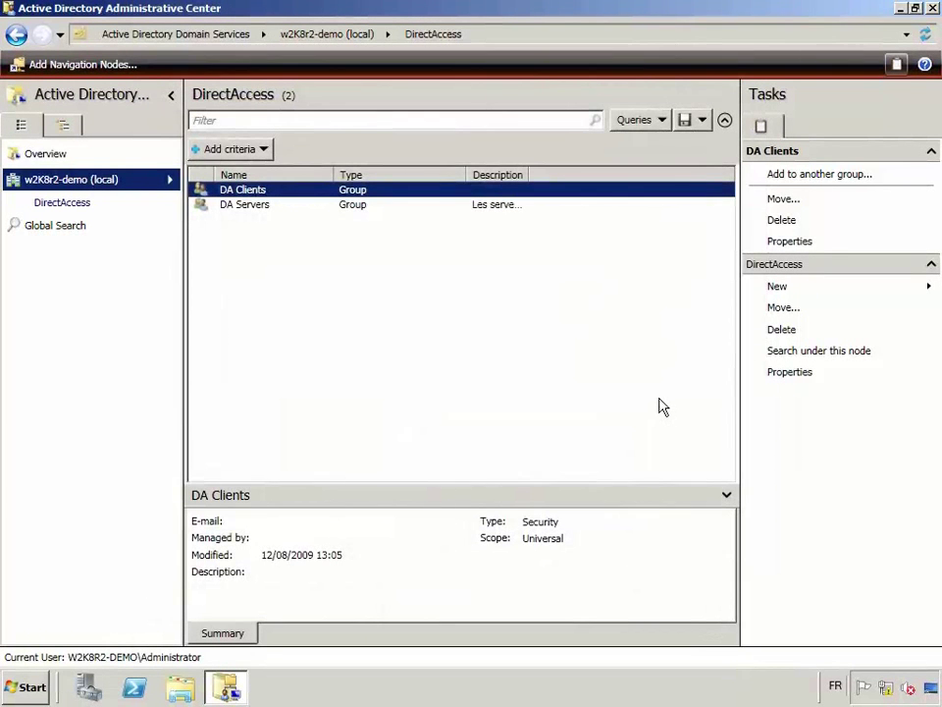
Add the computer LH03R2 as a member of the DA Servers group, including Computers among the object types, and save the group.
left_click(251, 207)
double_click(252, 207)
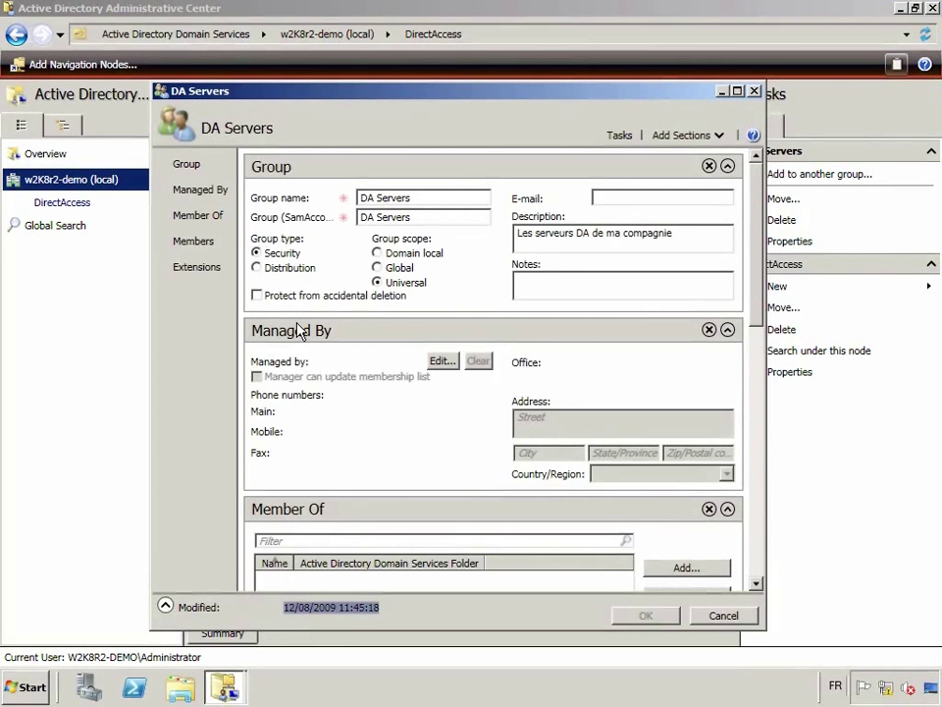
left_click(198, 240)
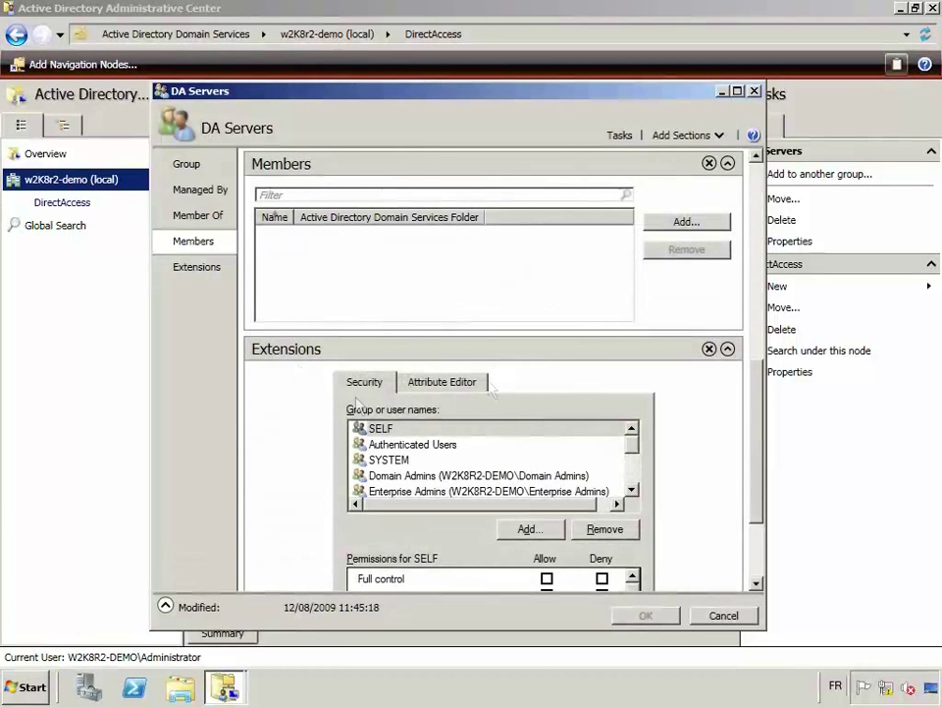
left_click(687, 222)
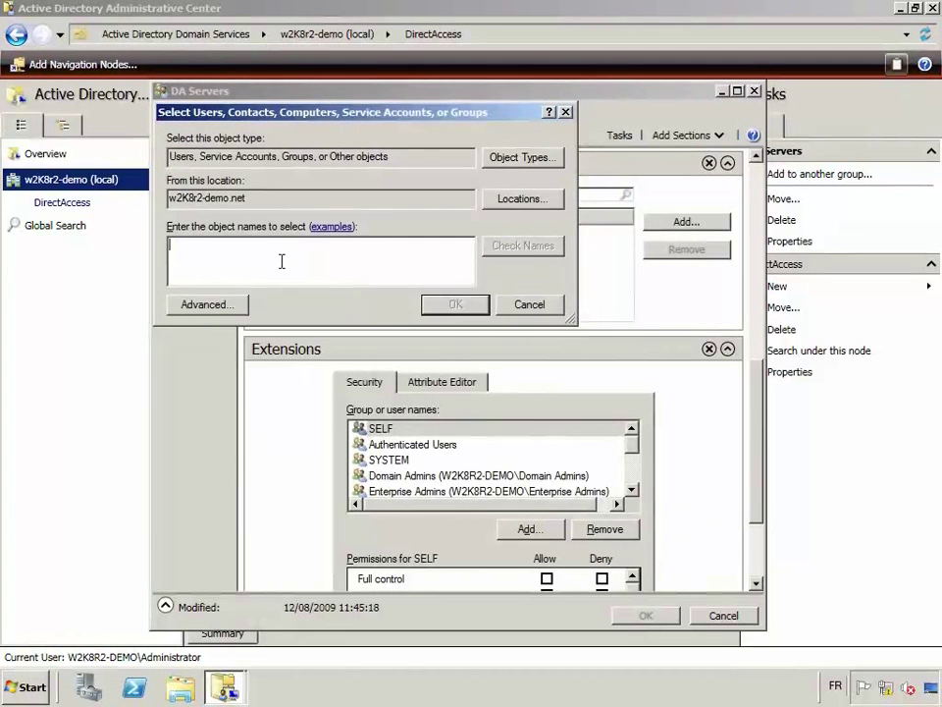
type("LH03R2")
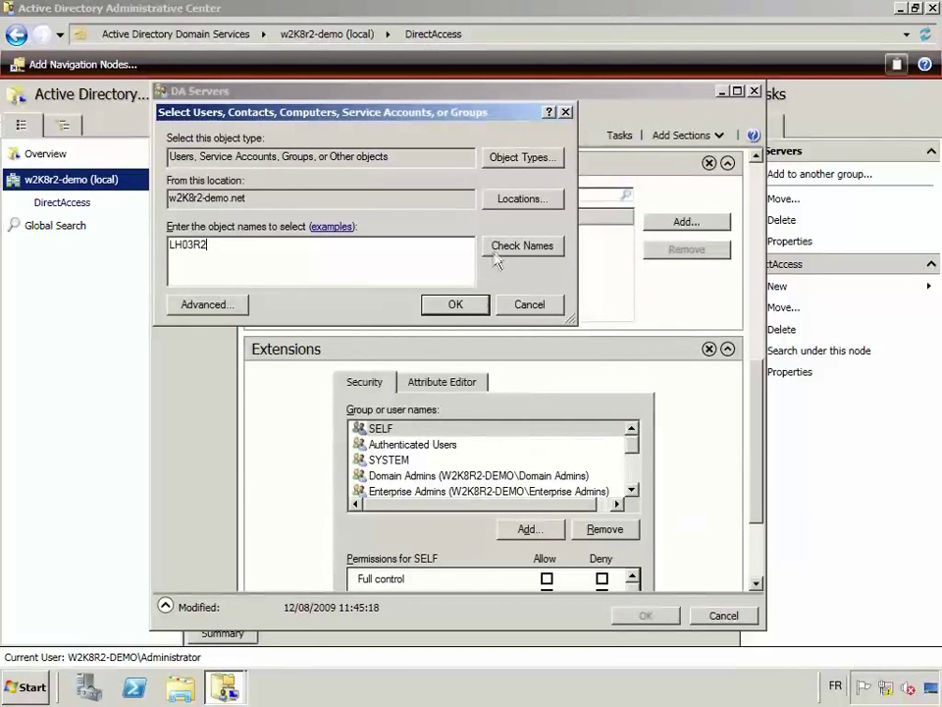
left_click(505, 157)
left_click(181, 253)
left_click(496, 358)
left_click(536, 248)
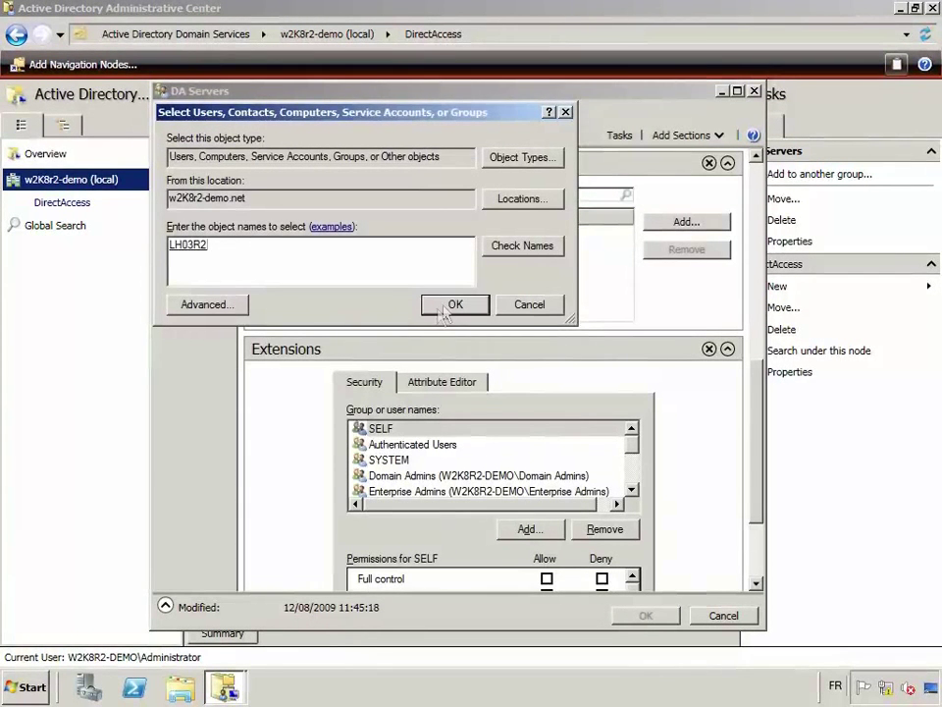
key("Return")
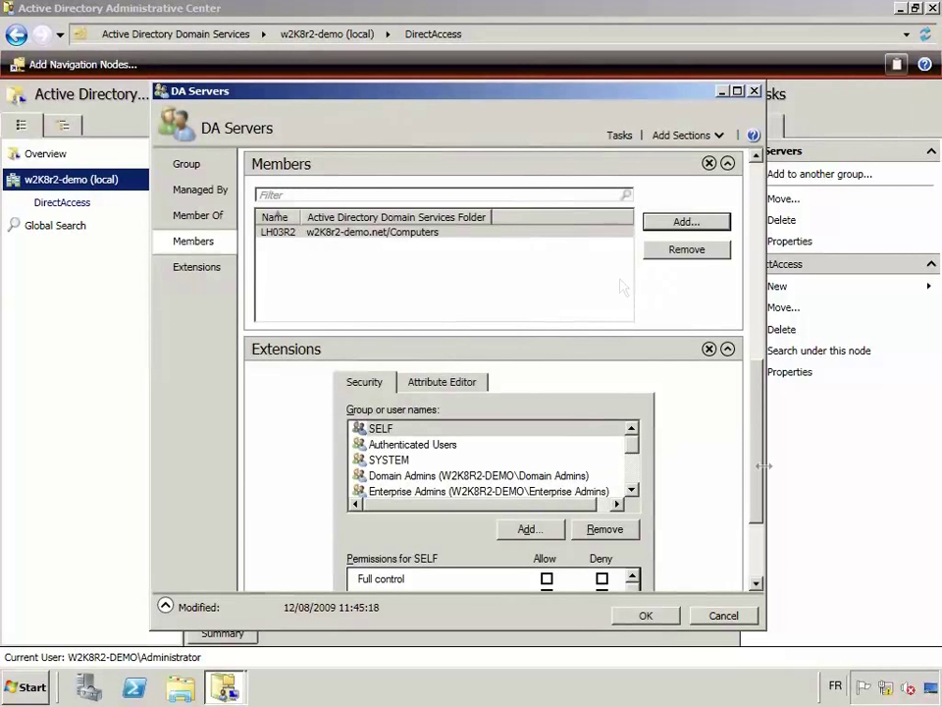
left_click(646, 615)
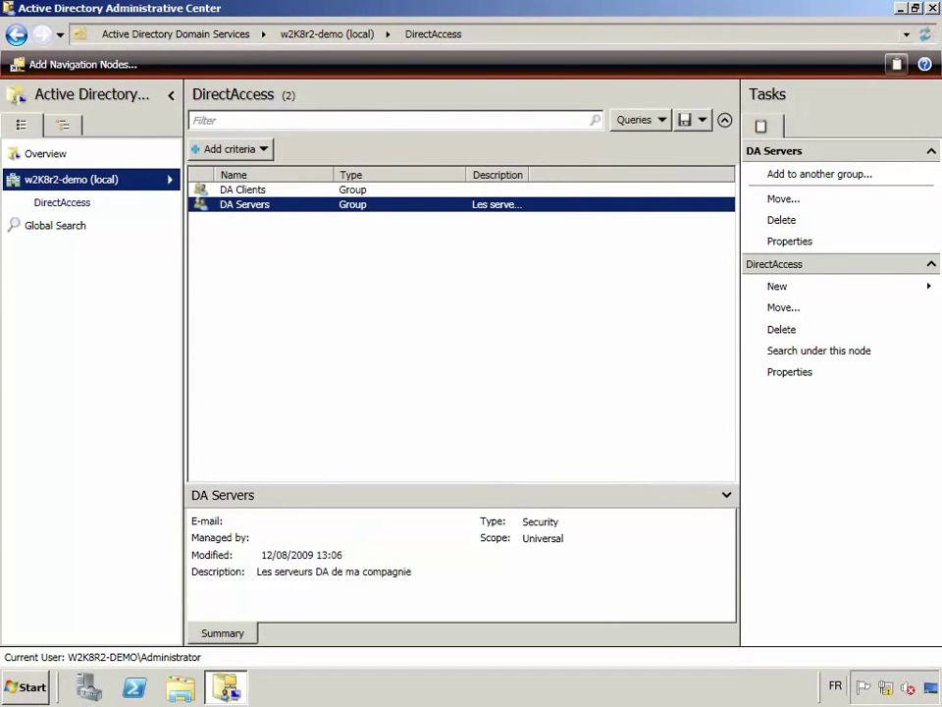
Close Active Directory Administrative Center, switch to the Certification Authority console and move its window higher on the desktop.
left_click(933, 9)
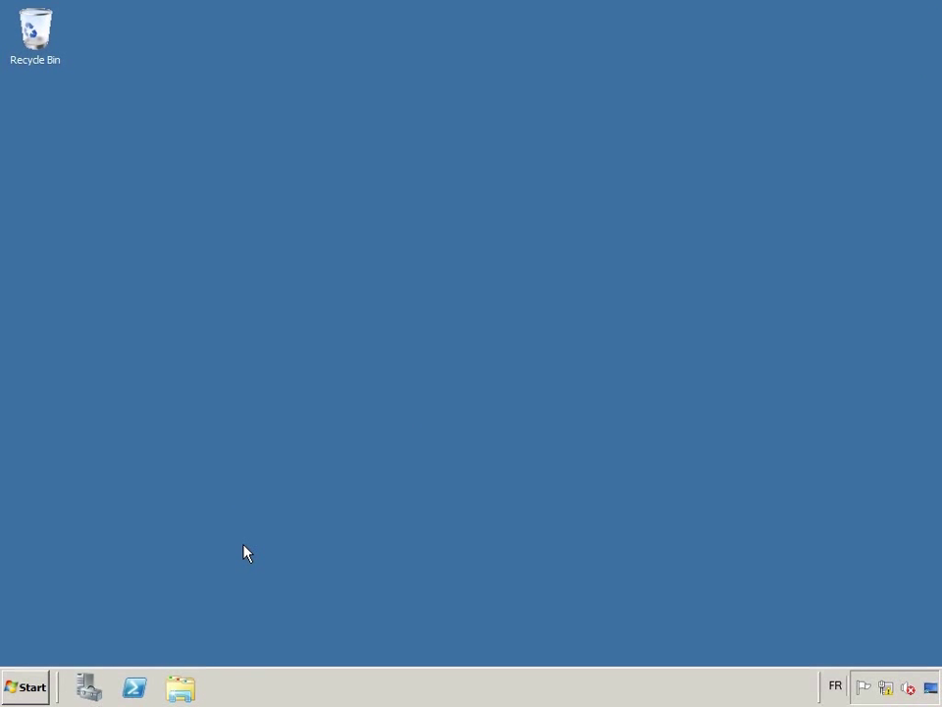
left_click(19, 687)
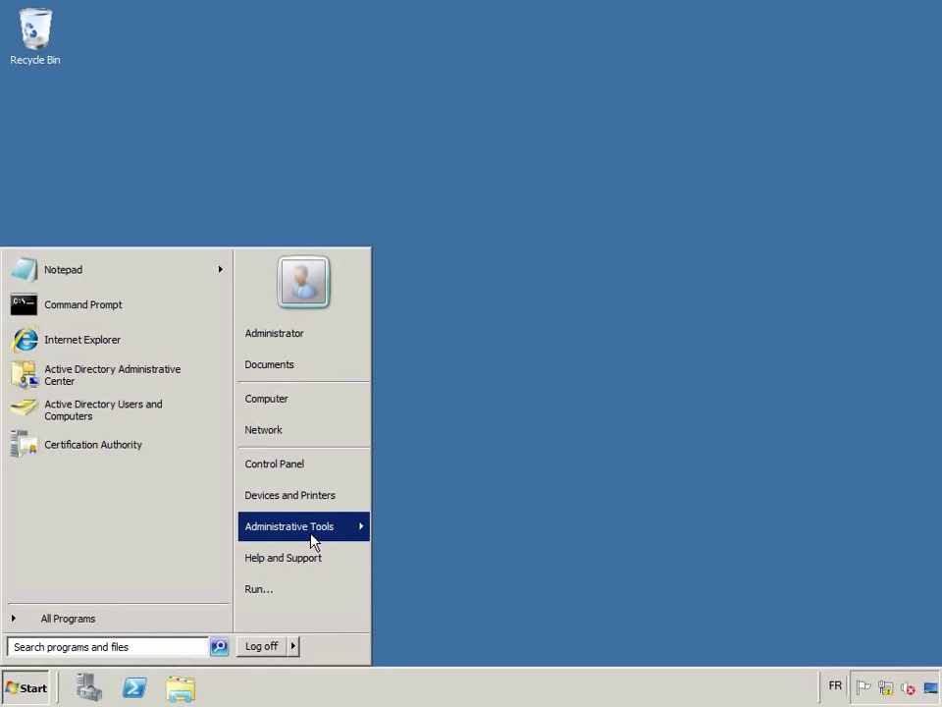
mouse_move(319, 535)
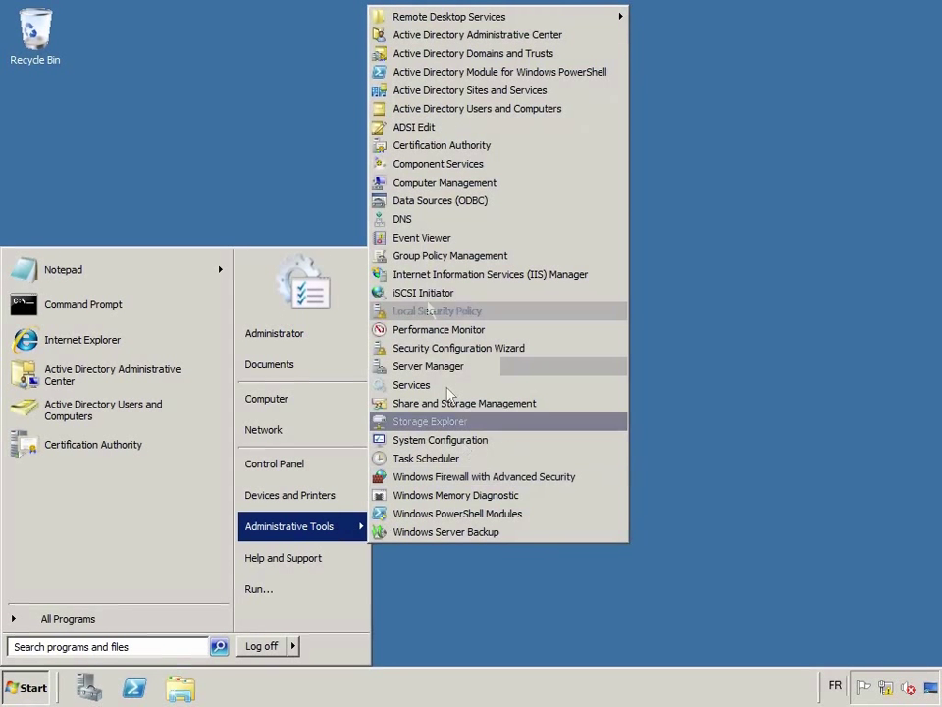
left_click(461, 149)
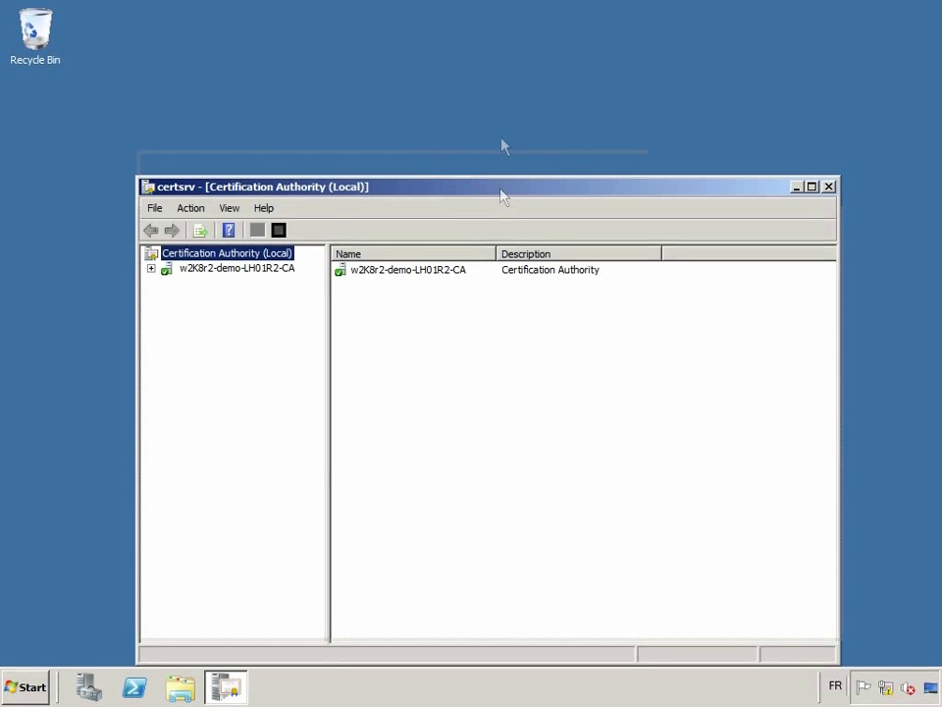
left_click_drag(502, 196, 507, 97)
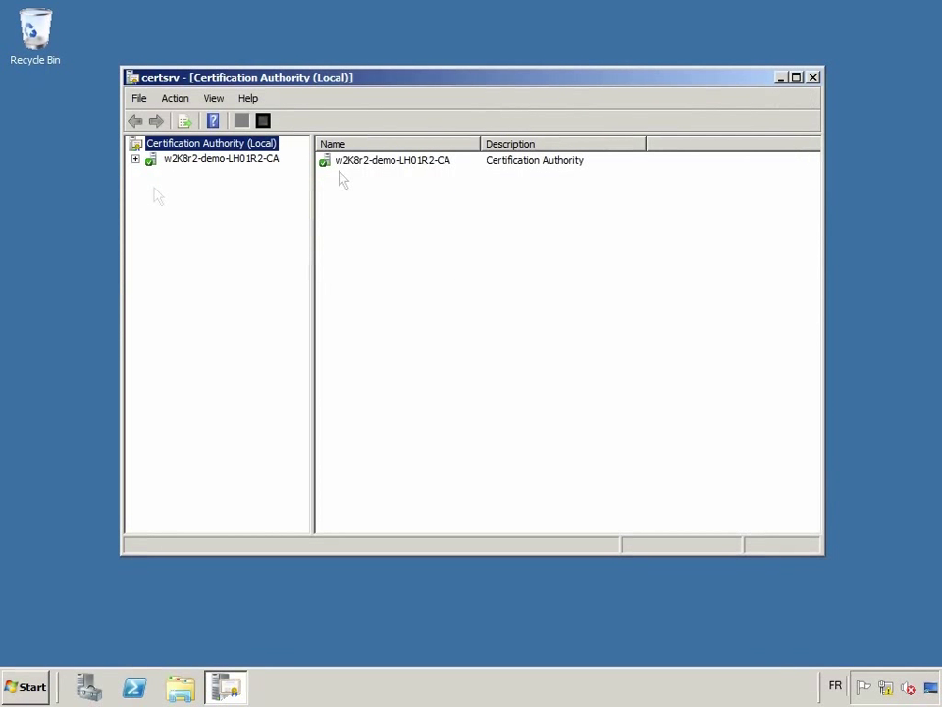
Open the management console for the certificate templates of w2K8r2-demo-LH01R2-CA and maximize it.
double_click(208, 160)
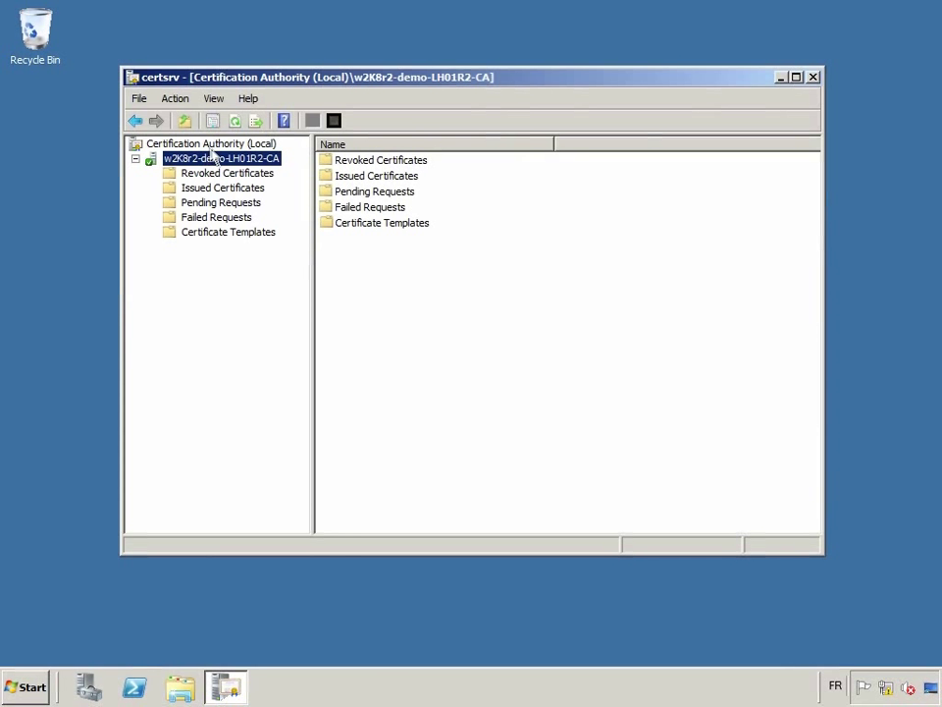
left_click(229, 232)
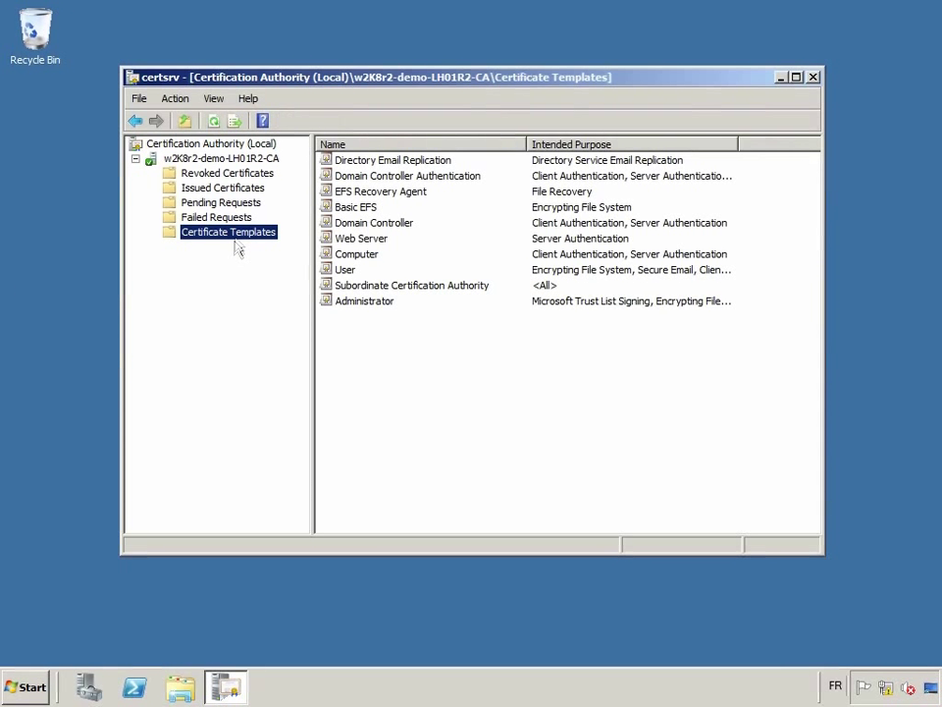
right_click(235, 242)
left_click(270, 244)
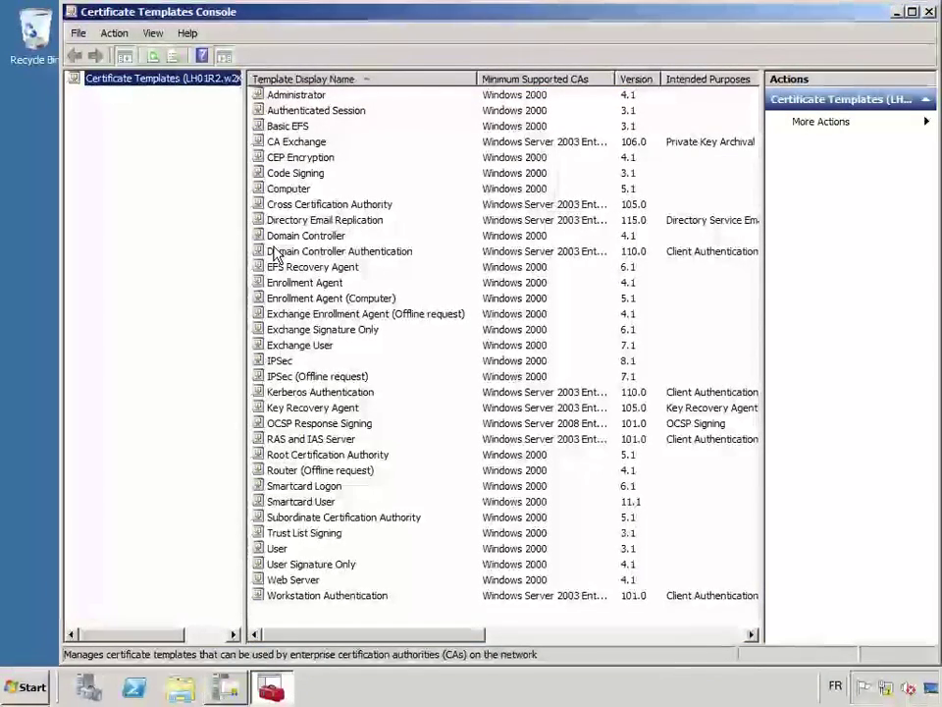
left_click(913, 12)
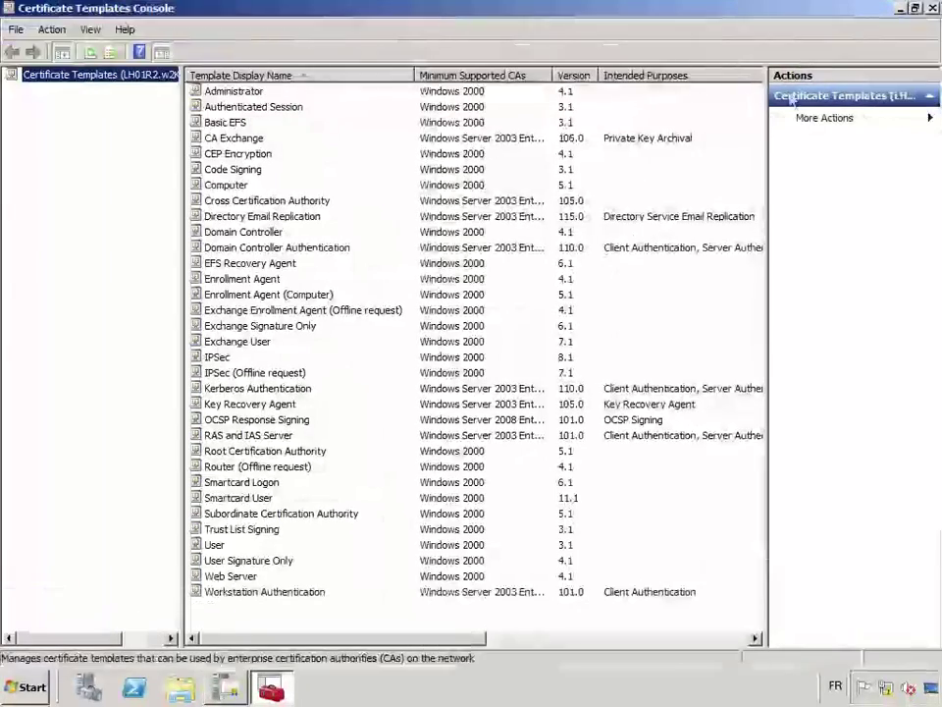
Duplicate the Workstation Authentication template for Windows Server 2003 Enterprise and set the display name to DirectAccess IPsec Endpoint.
left_click(232, 593)
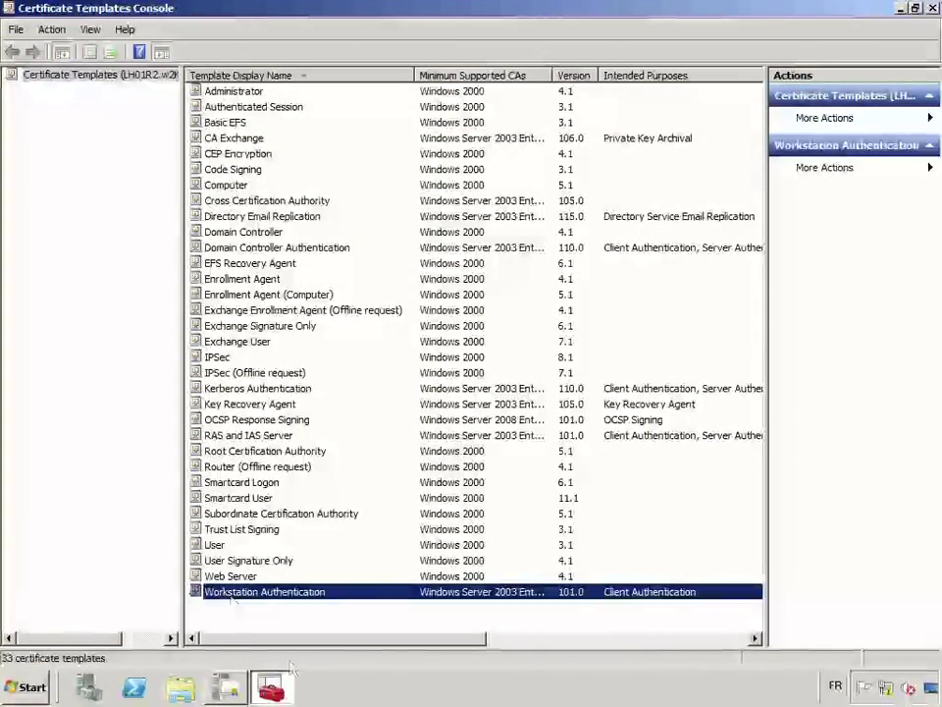
right_click(371, 597)
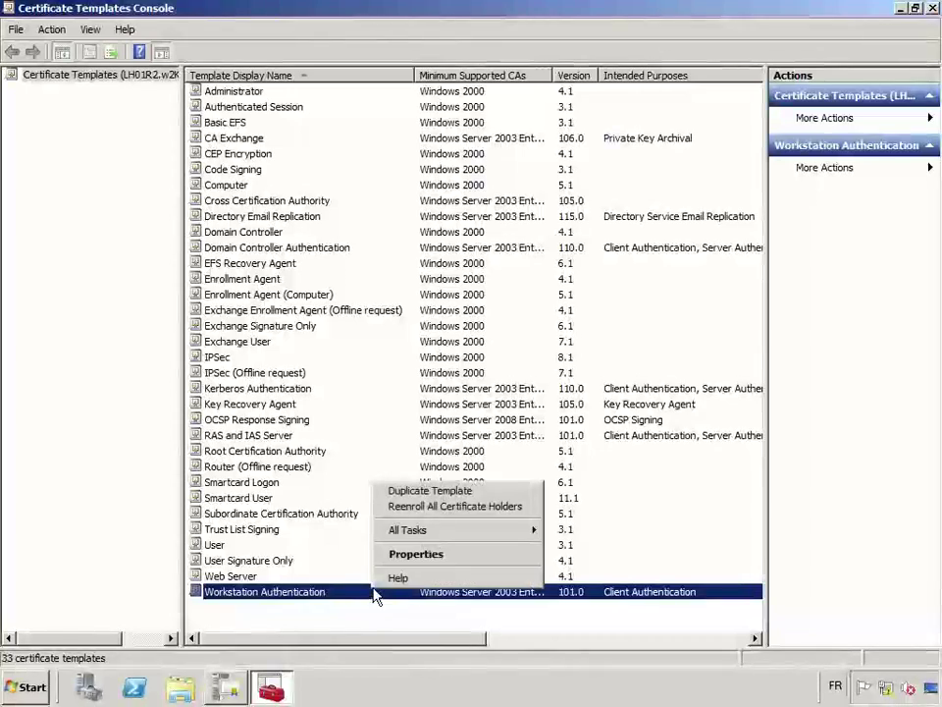
left_click(446, 493)
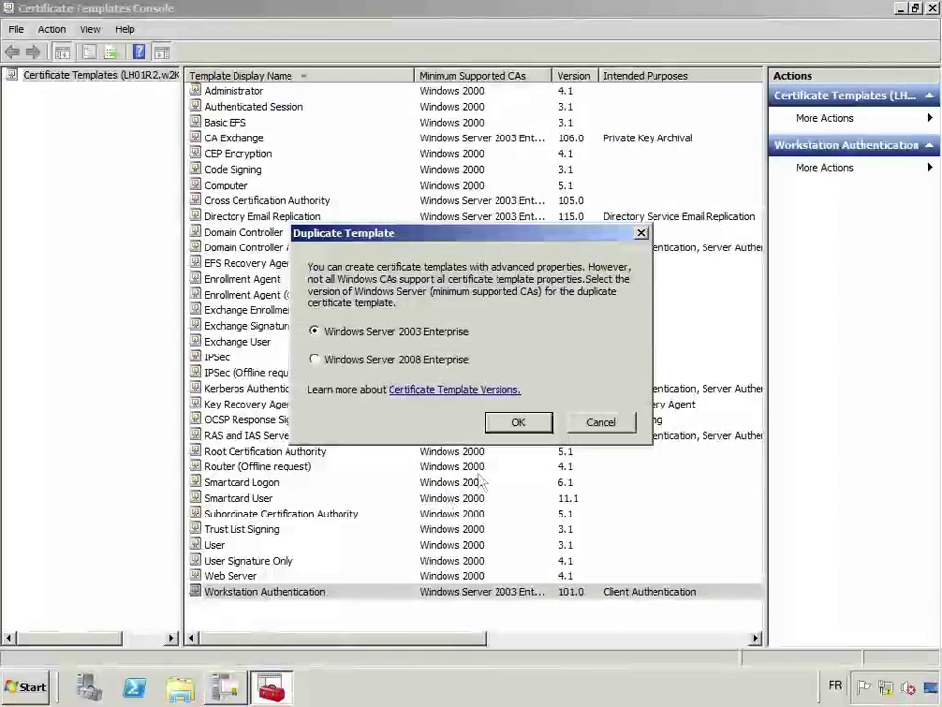
left_click(517, 423)
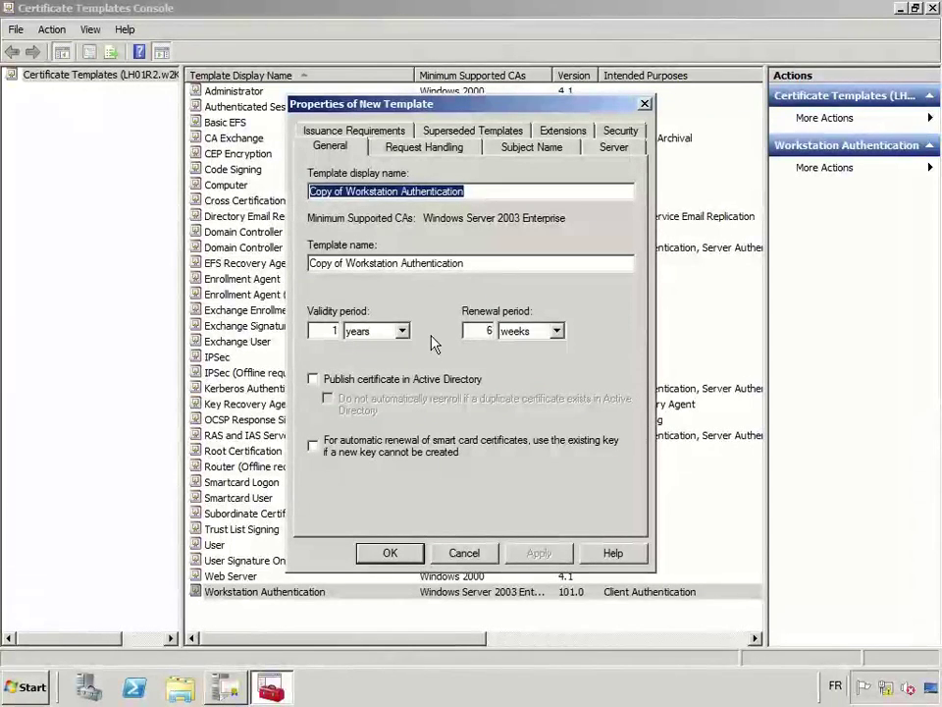
type("DirectAccess")
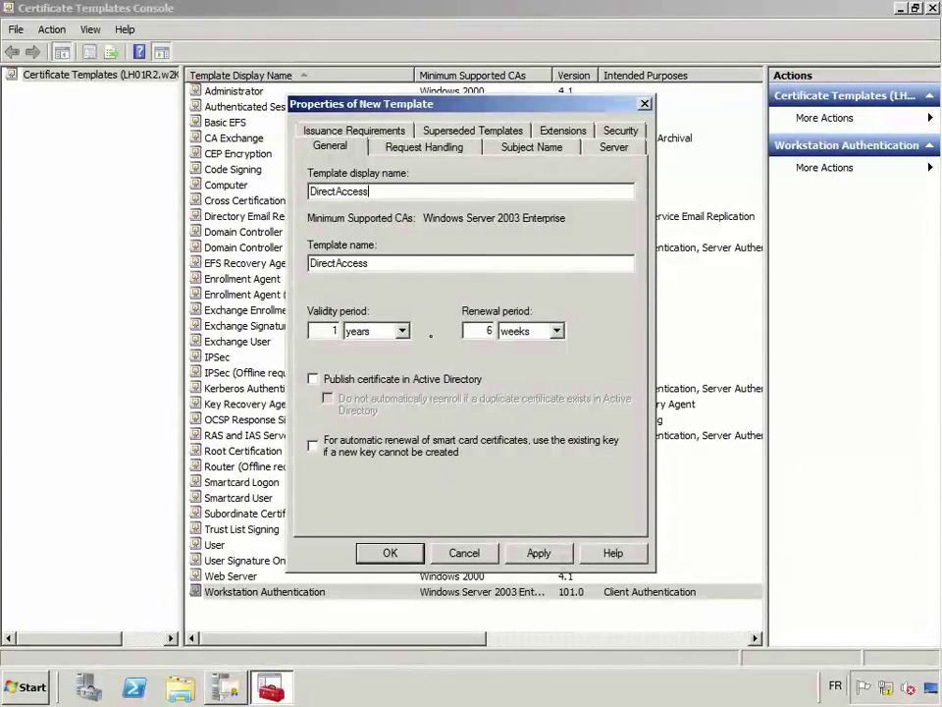
type(" IPSe")
key("BackSpace")
type("ec Endpoint")
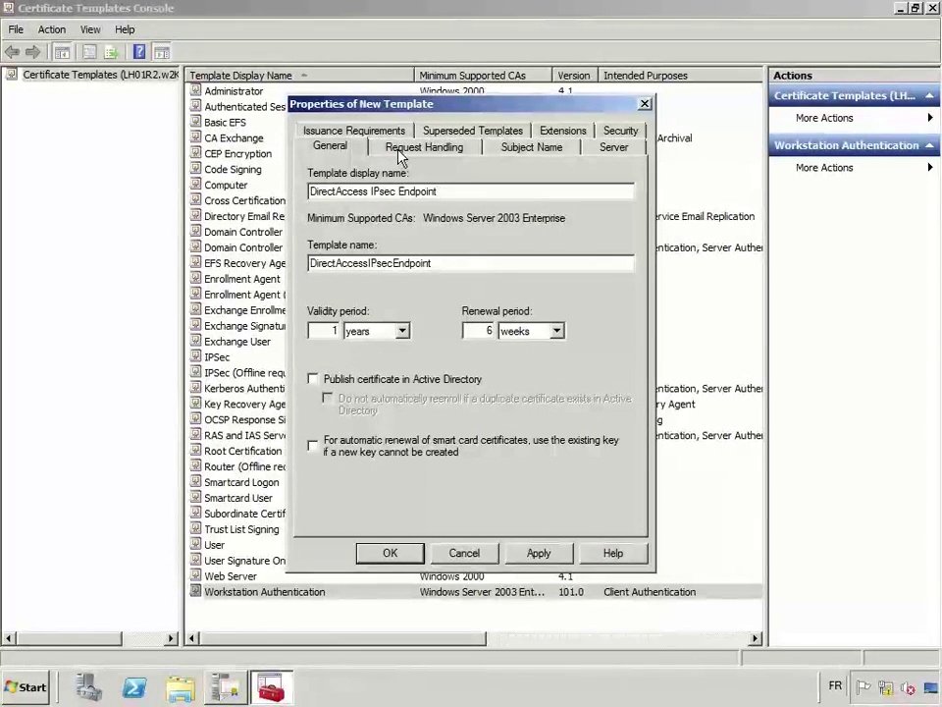
Add the IP security end system policy to the new template's Application Policies extension.
left_click(565, 131)
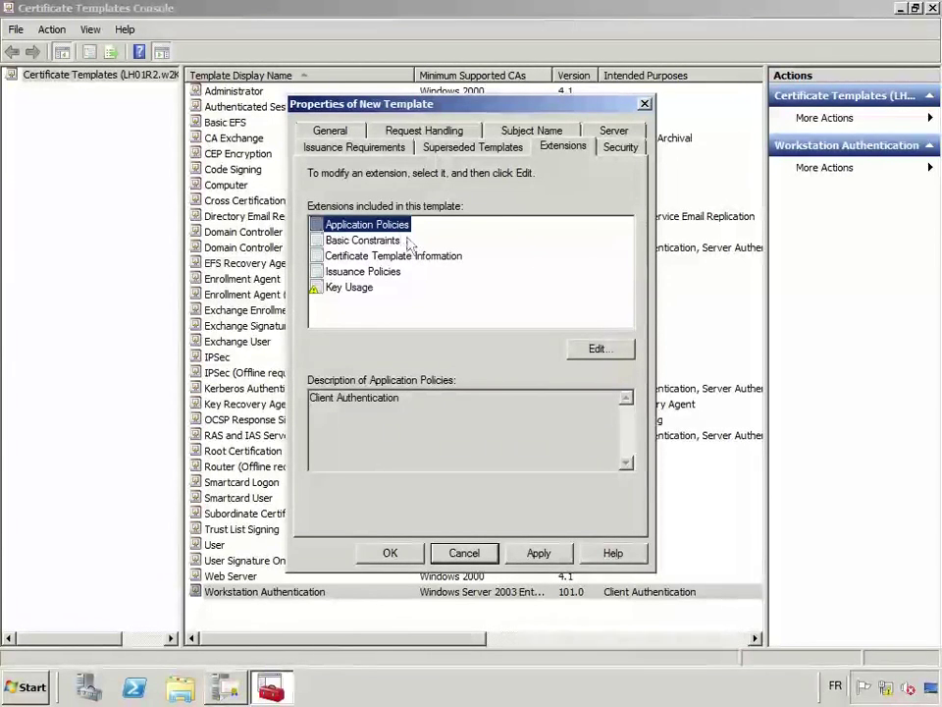
left_click(606, 356)
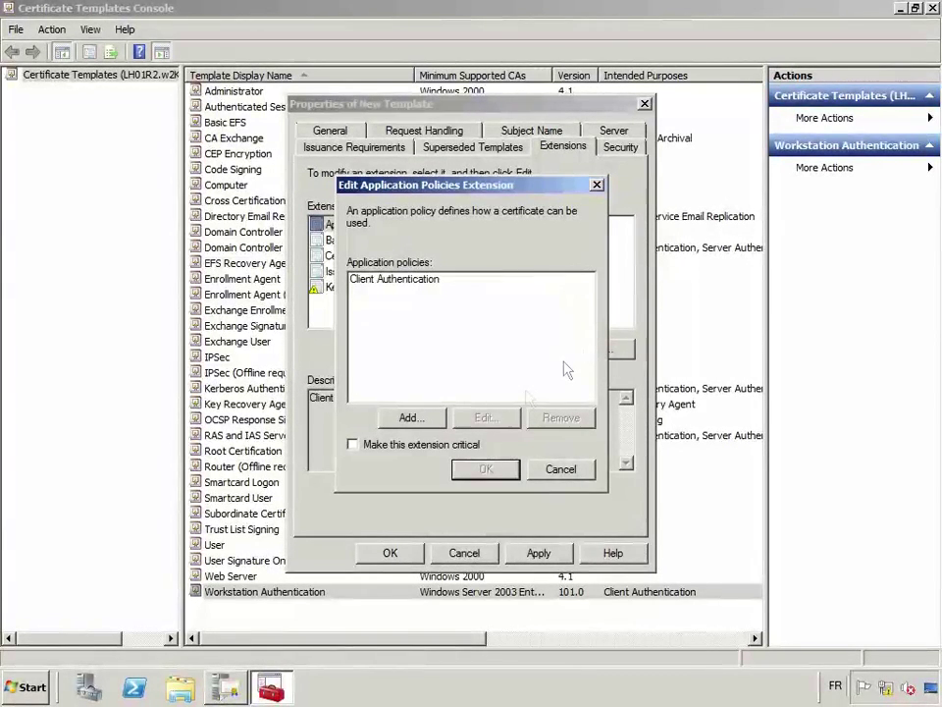
left_click(408, 418)
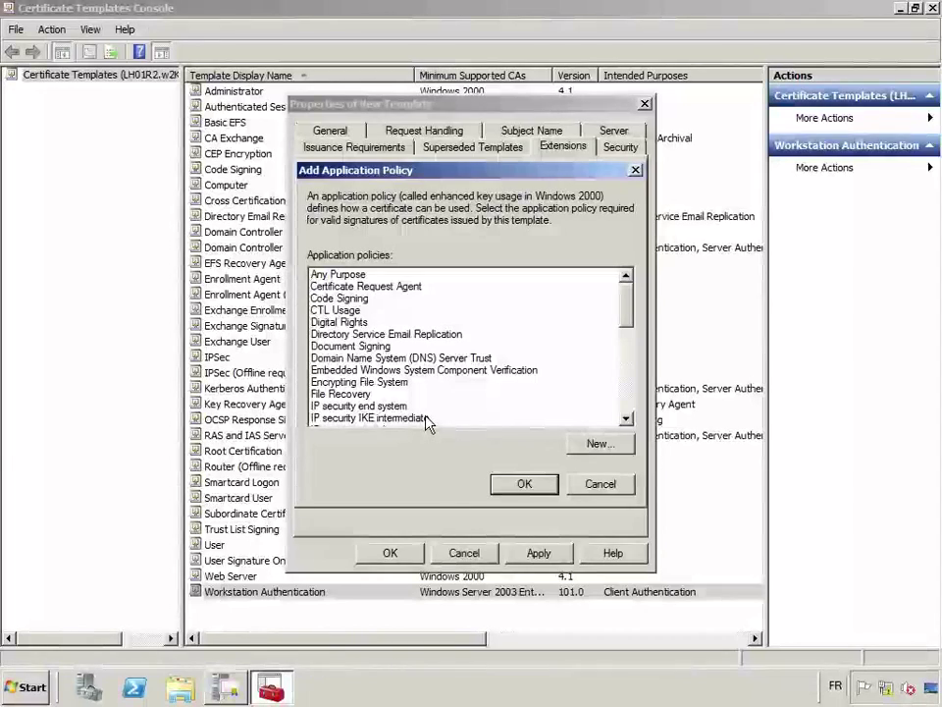
left_click(363, 406)
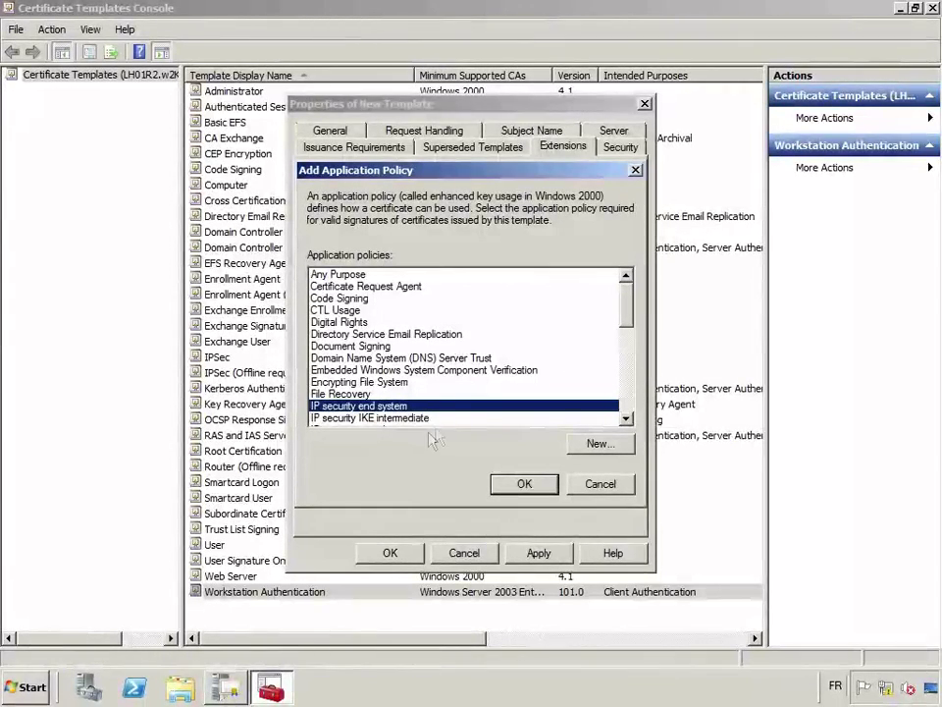
left_click(525, 485)
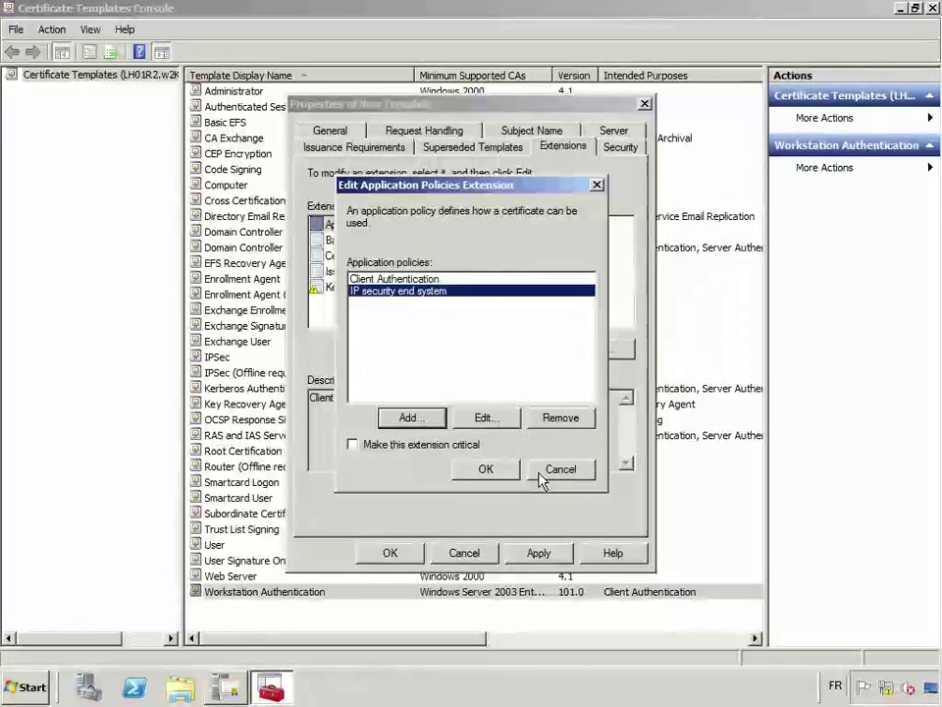
left_click(496, 472)
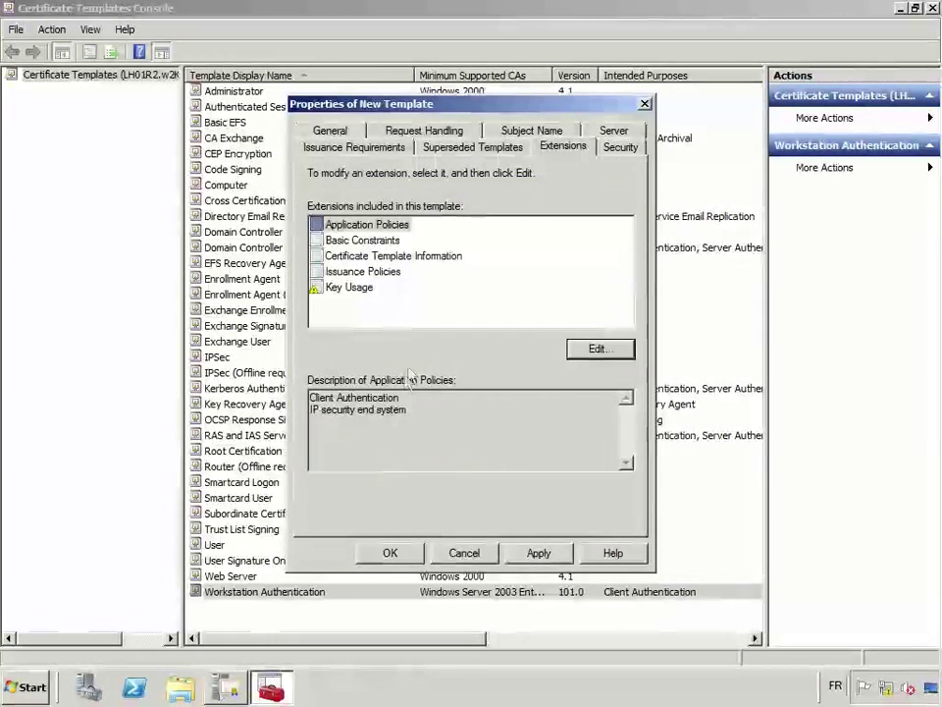
left_click_drag(313, 413, 471, 458)
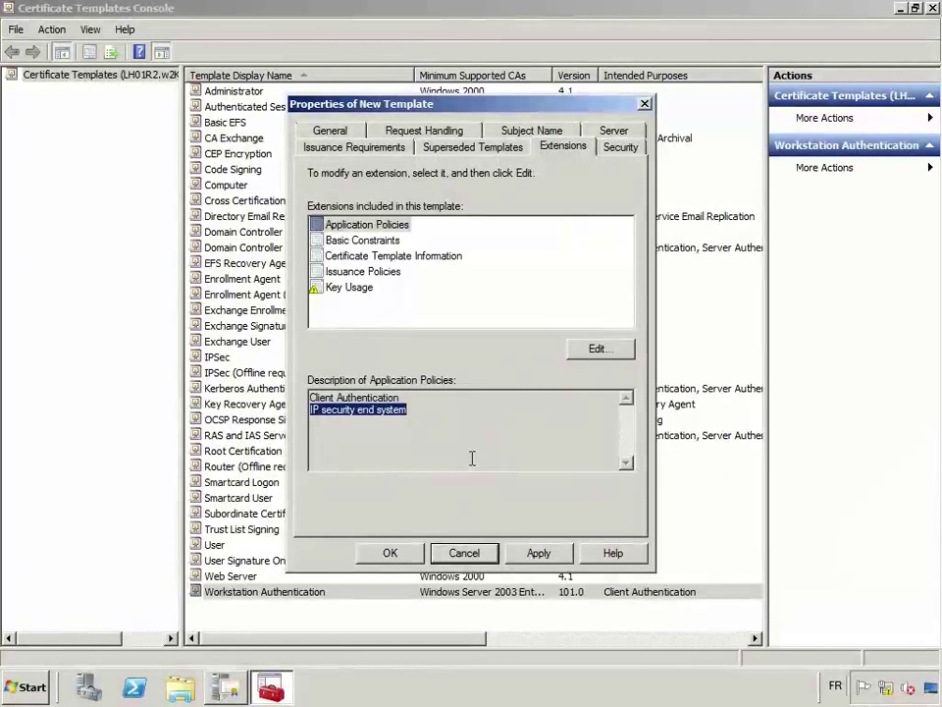
Add the DA Clients group to the new template's security and allow it the Enroll and Autoenroll permissions.
left_click(620, 148)
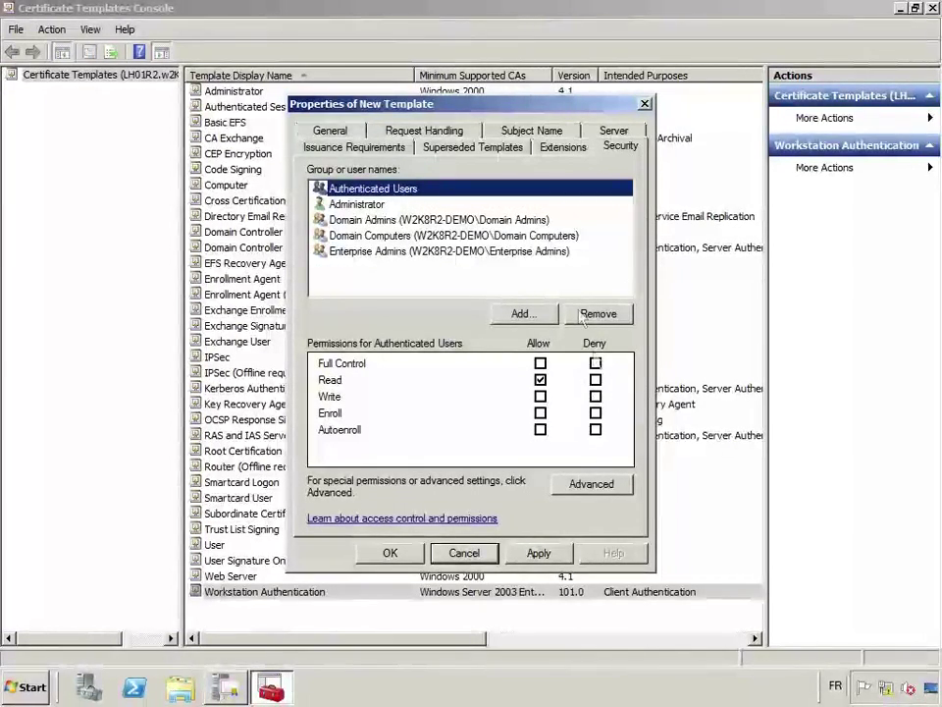
left_click(528, 315)
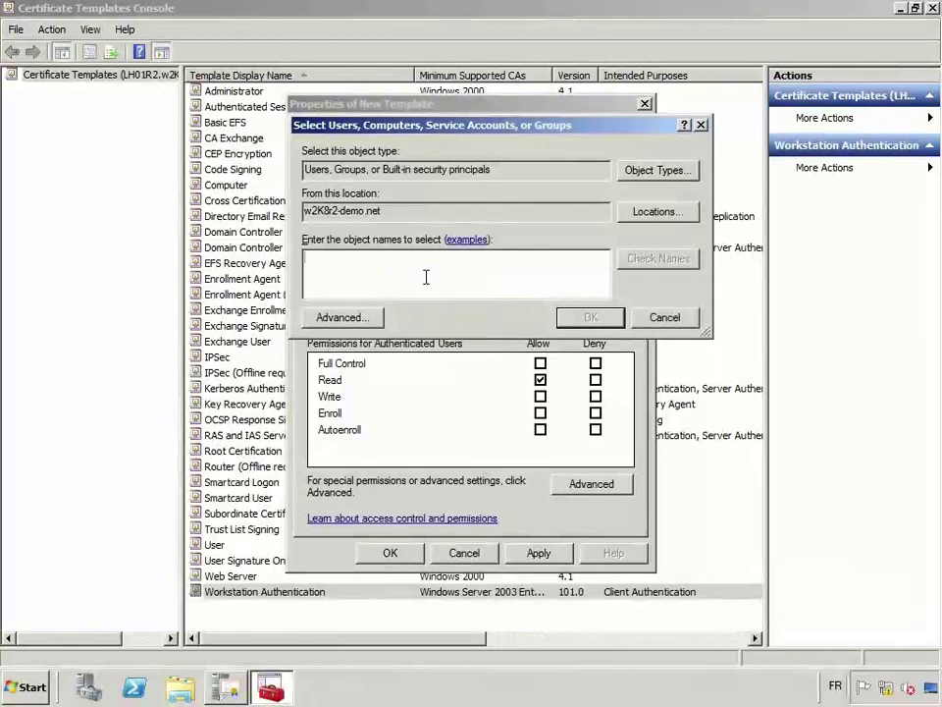
type("DA Clients")
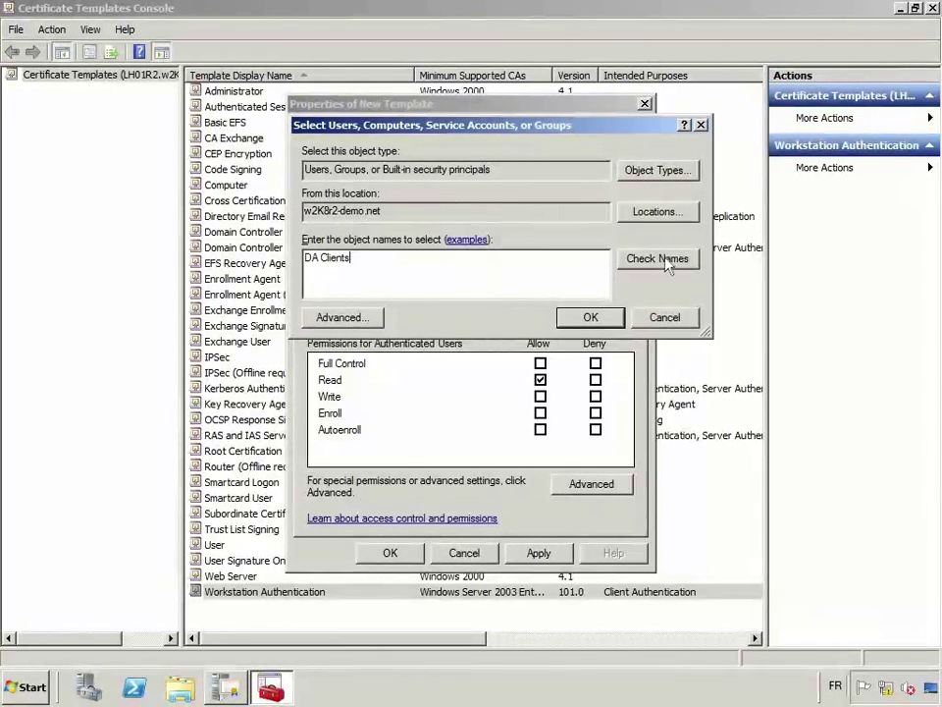
left_click(665, 260)
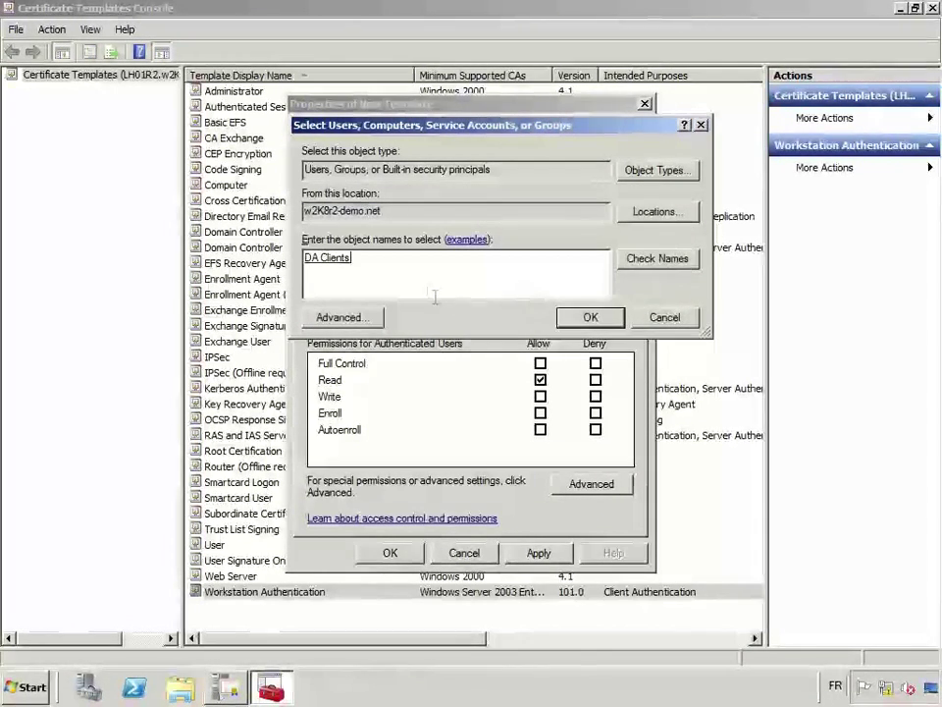
left_click(590, 318)
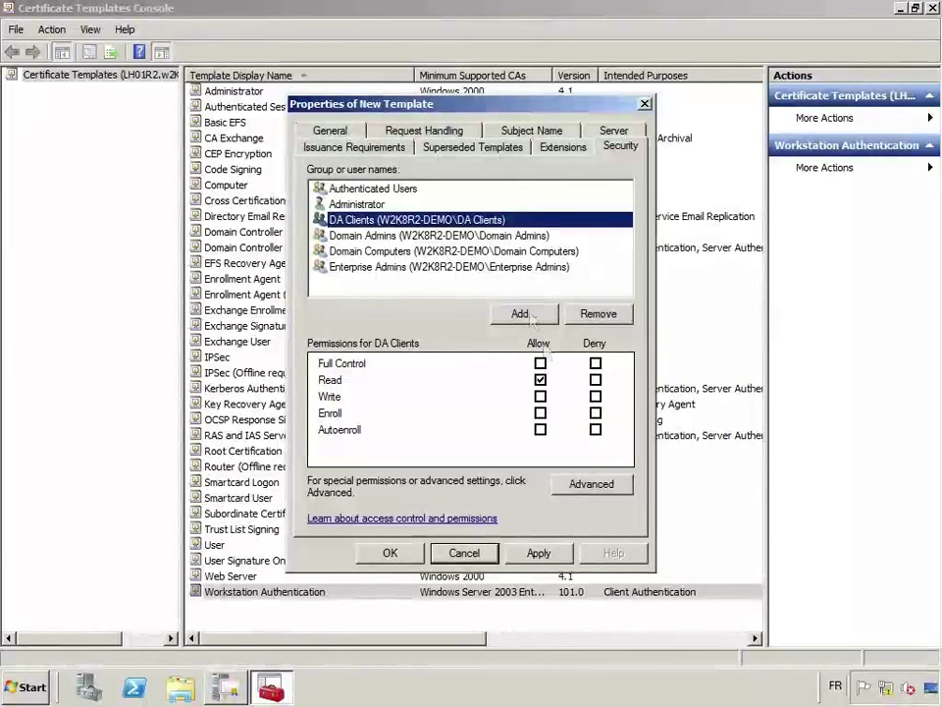
left_click(540, 412)
left_click(540, 429)
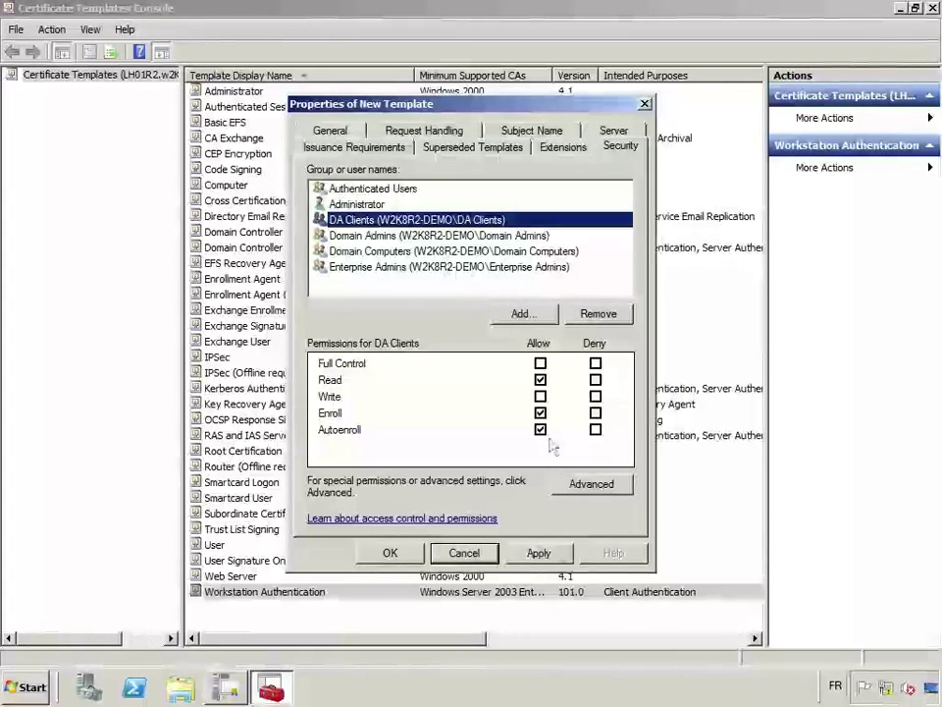
Save the DirectAccess IPsec Endpoint template, and duplicate Workstation Authentication for Windows Server 2003 Enterprise with the display name DirectAccess IPsec Tunnel Endpoint.
left_click(391, 554)
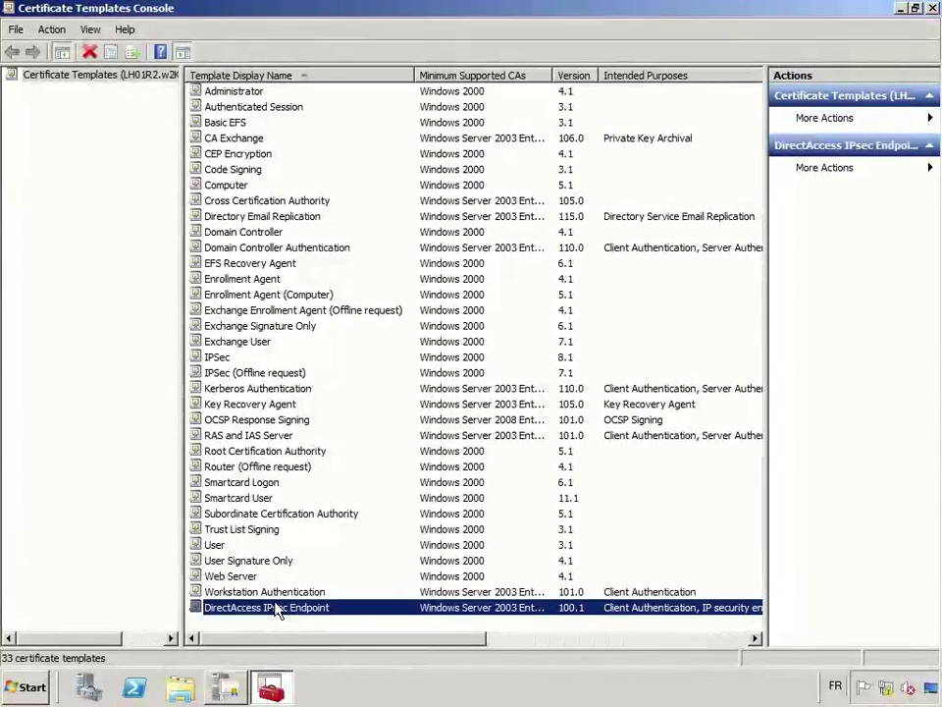
left_click(259, 593)
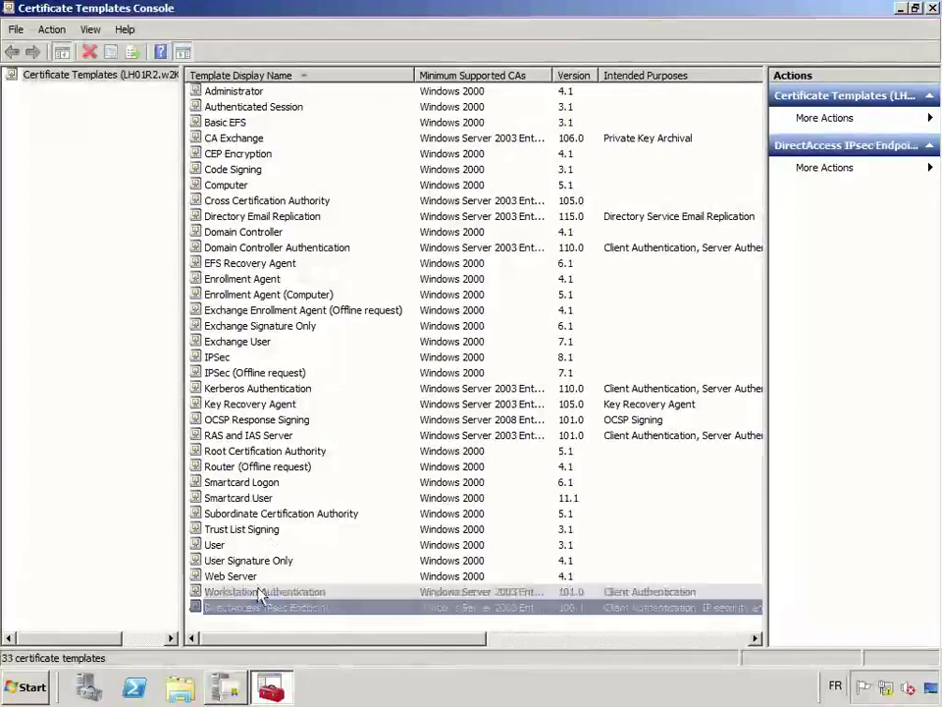
right_click(298, 593)
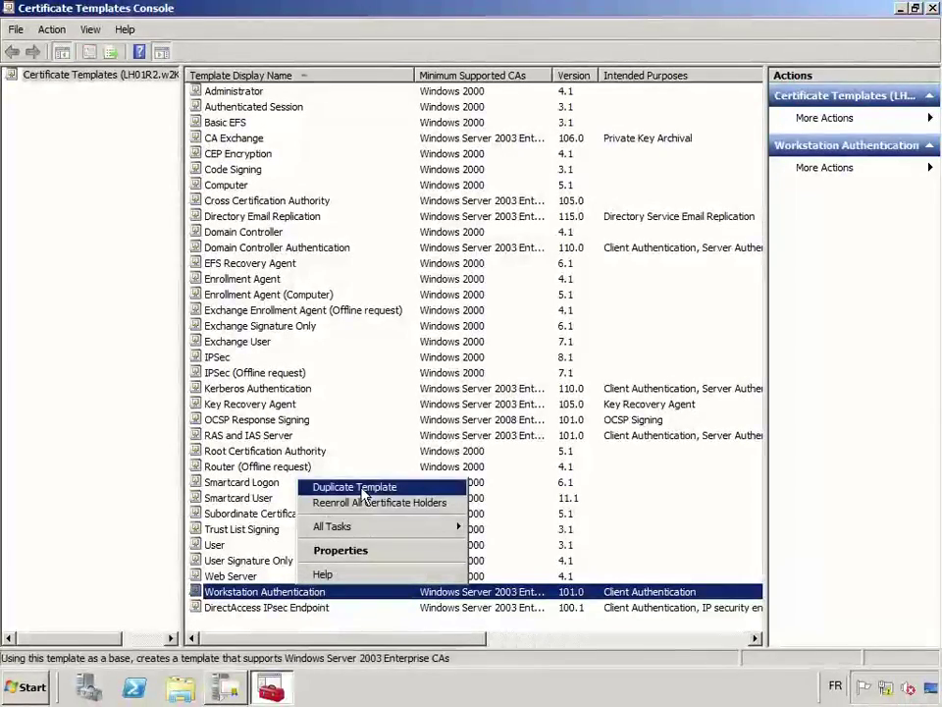
left_click(344, 486)
left_click(517, 423)
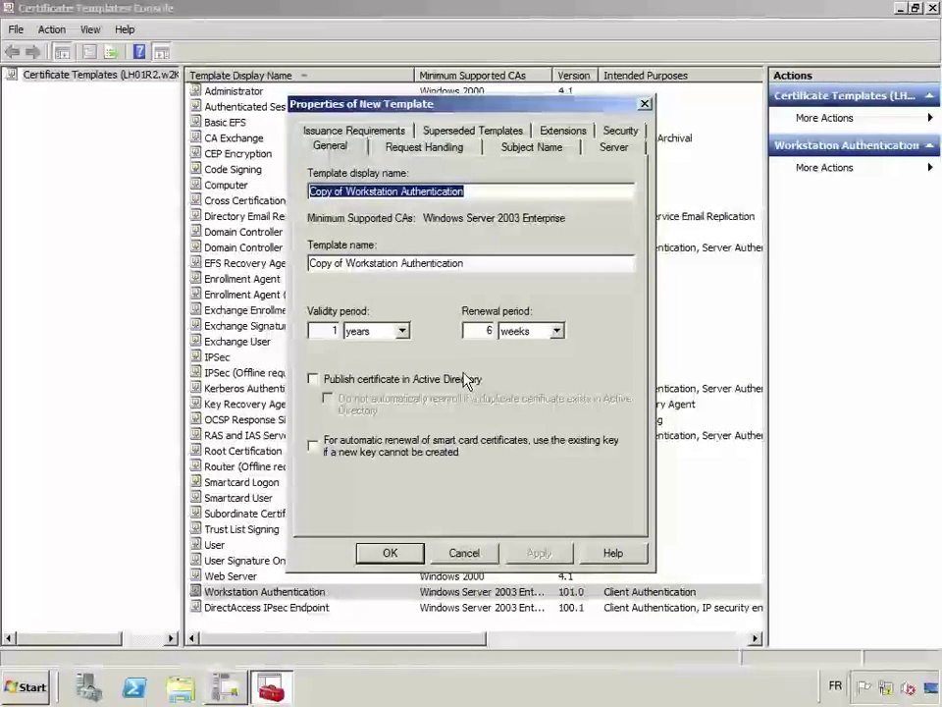
type("Direct AAccess IPsec")
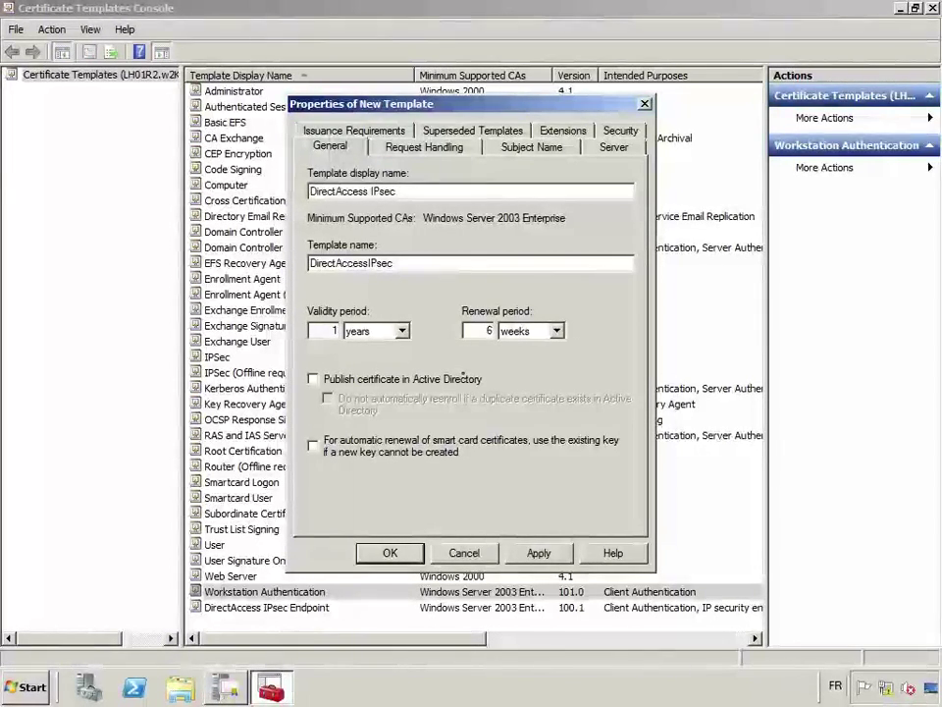
type("Tun")
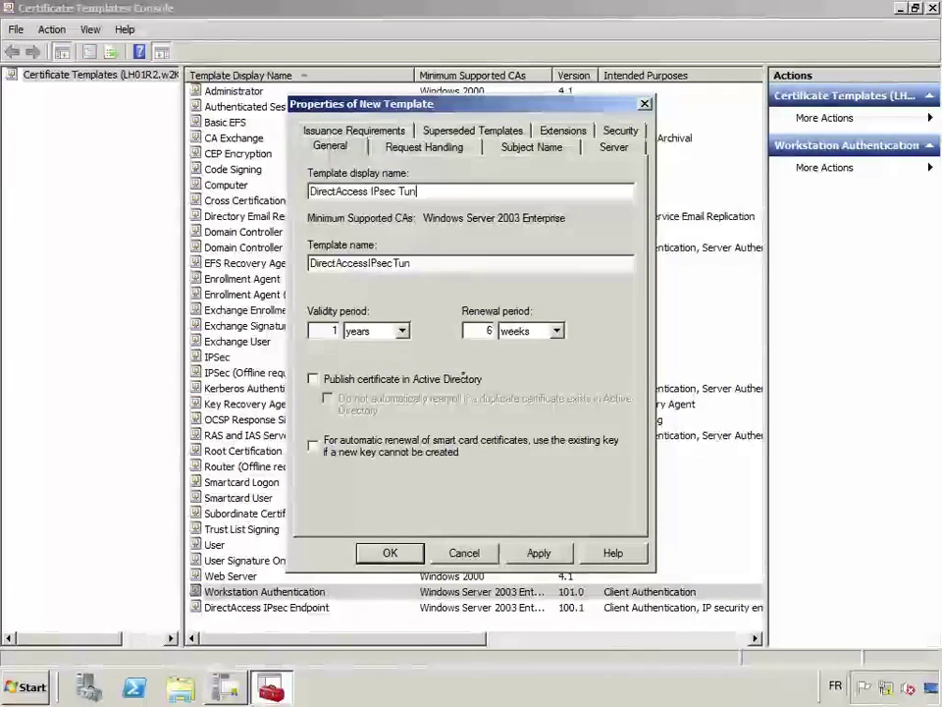
type("nel Endpoint")
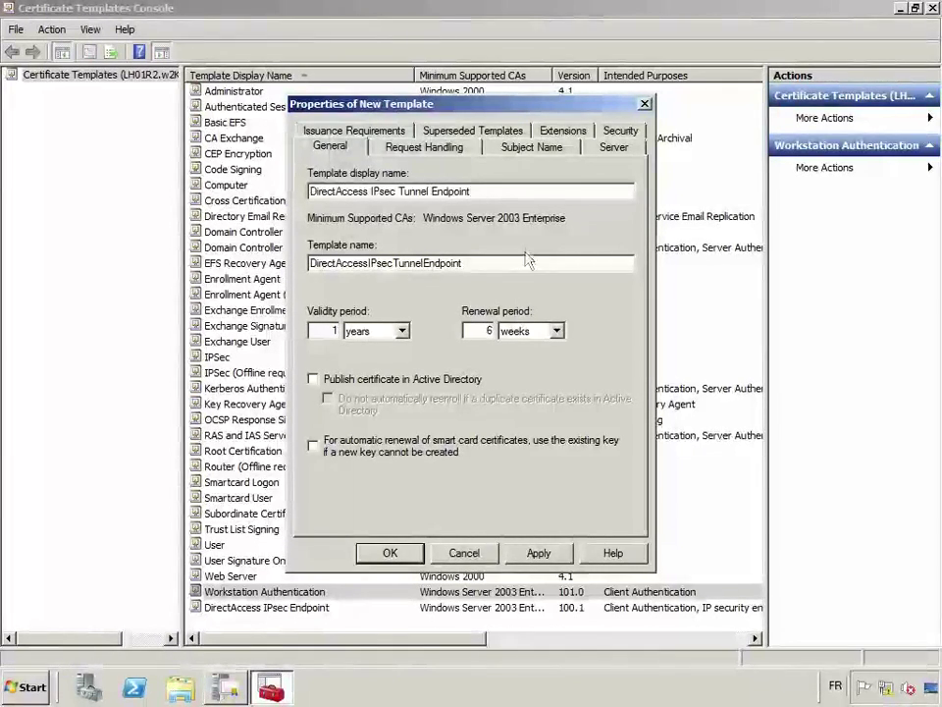
Add the IP security tunnel termination and Server Authentication policies to the new template's Application Policies extension.
left_click(563, 130)
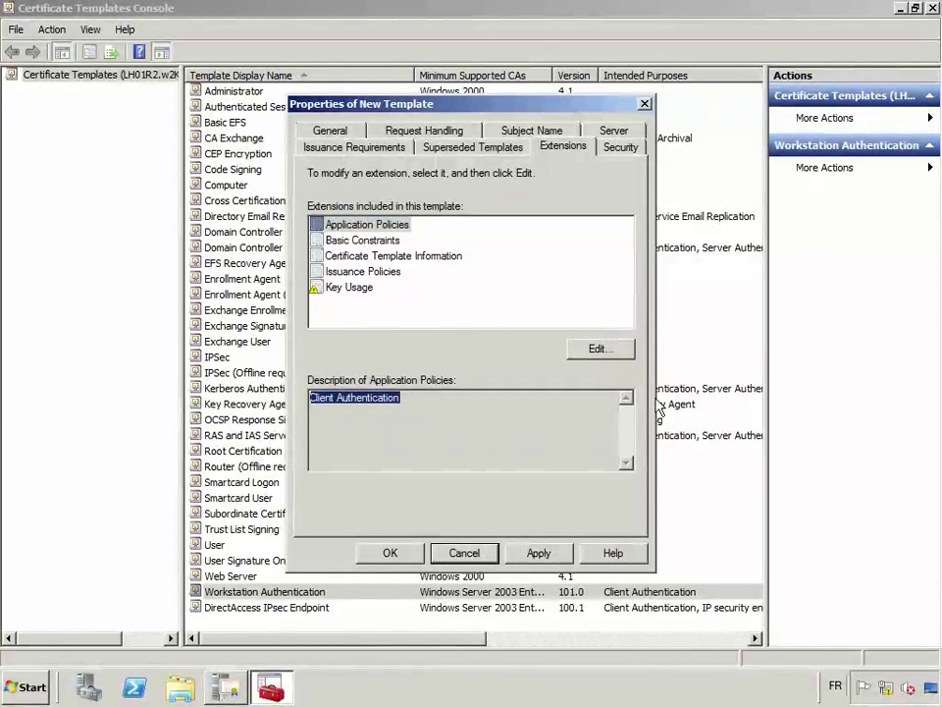
left_click(600, 350)
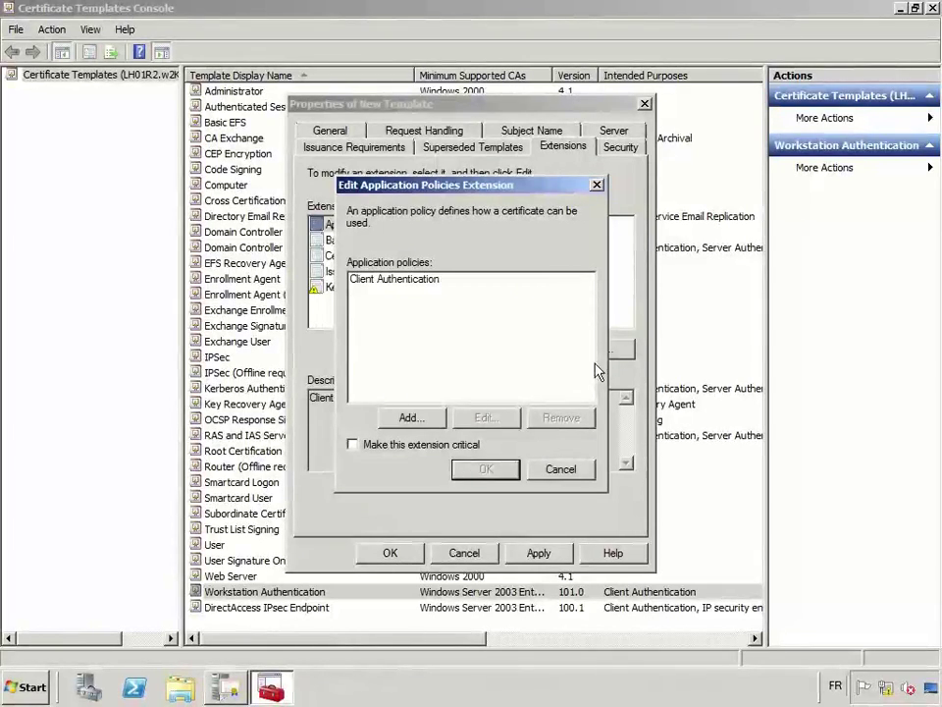
left_click(405, 418)
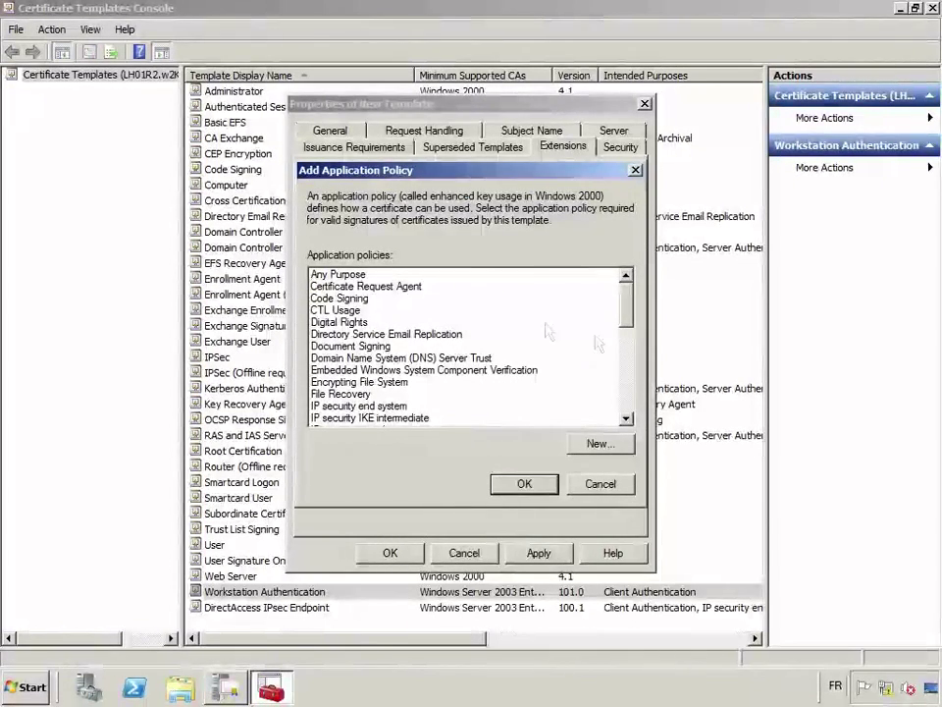
left_click_drag(626, 316, 626, 340)
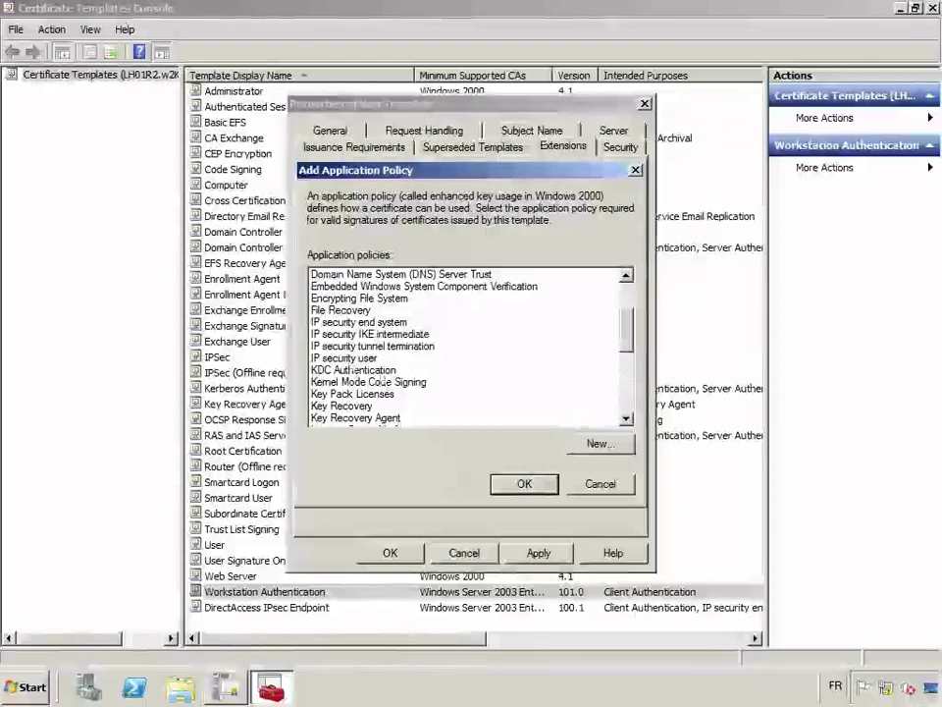
left_click(371, 349)
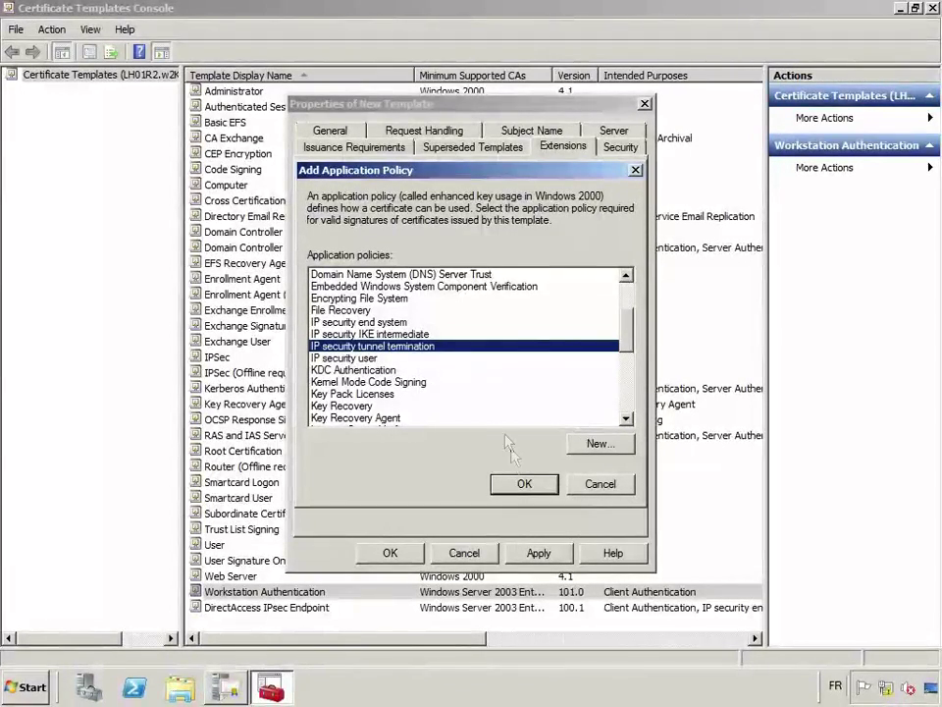
left_click(523, 485)
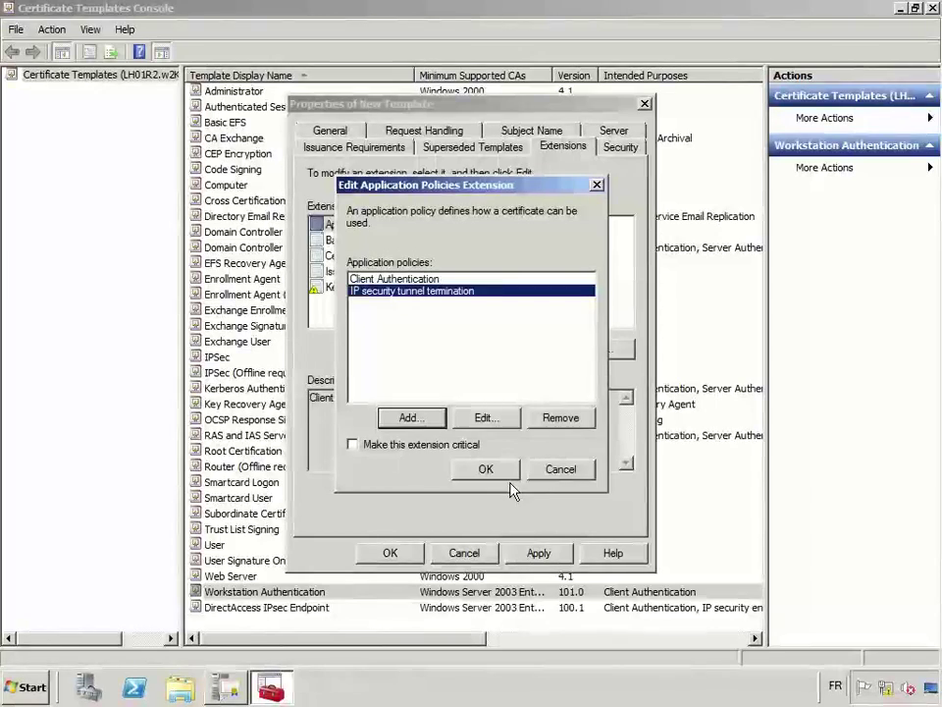
left_click(429, 418)
scroll(631, 324, "down", 9)
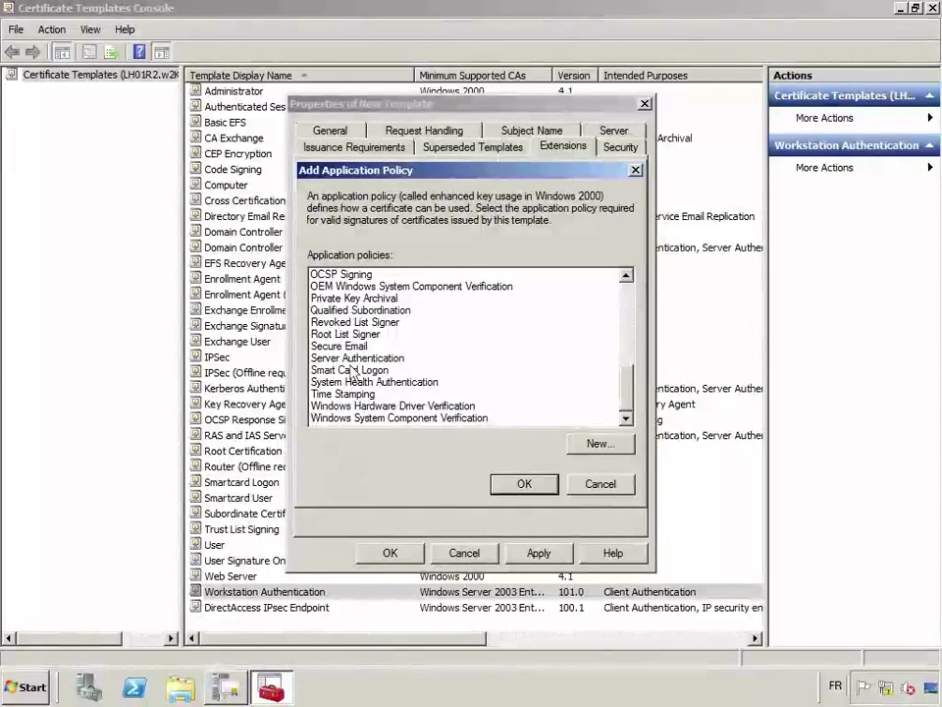
left_click(358, 358)
left_click(525, 484)
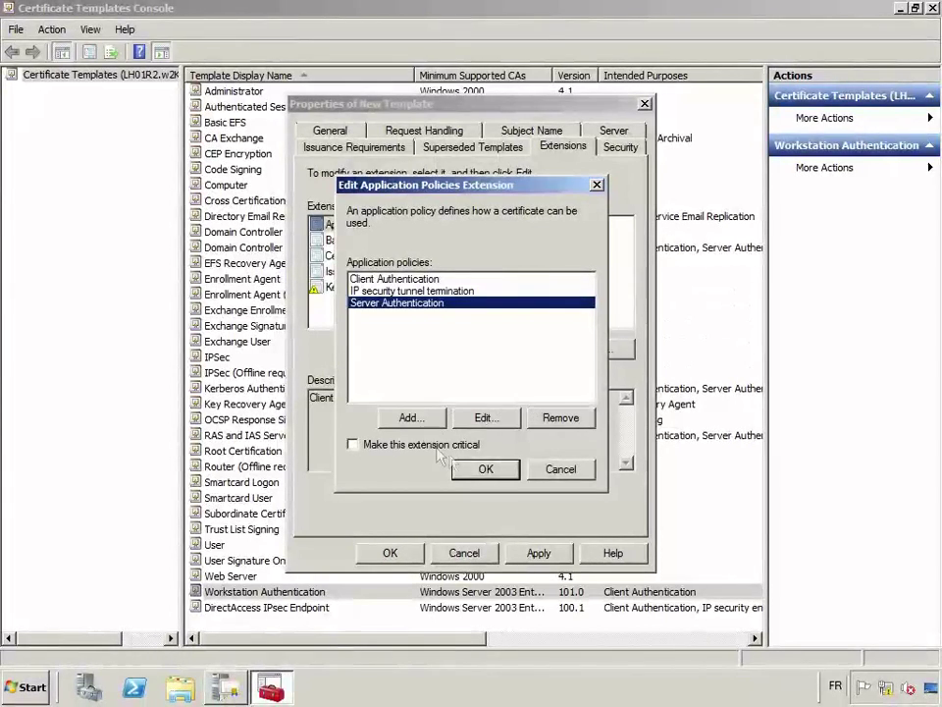
left_click(486, 469)
left_click_drag(418, 424, 308, 420)
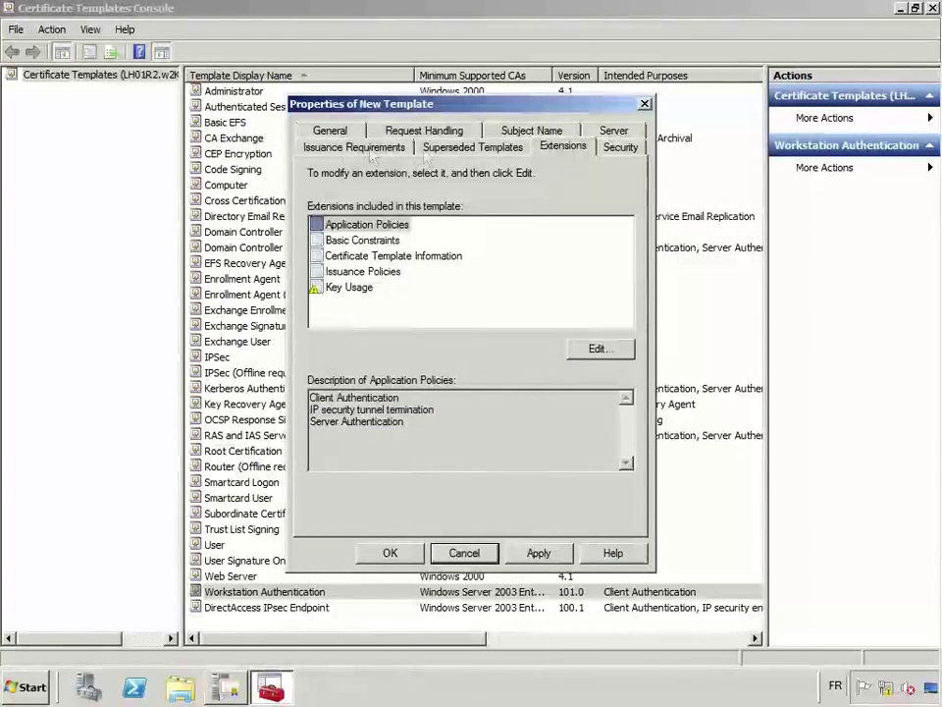
Set the new template's subject name format to Common name, built from Active Directory information.
left_click(538, 130)
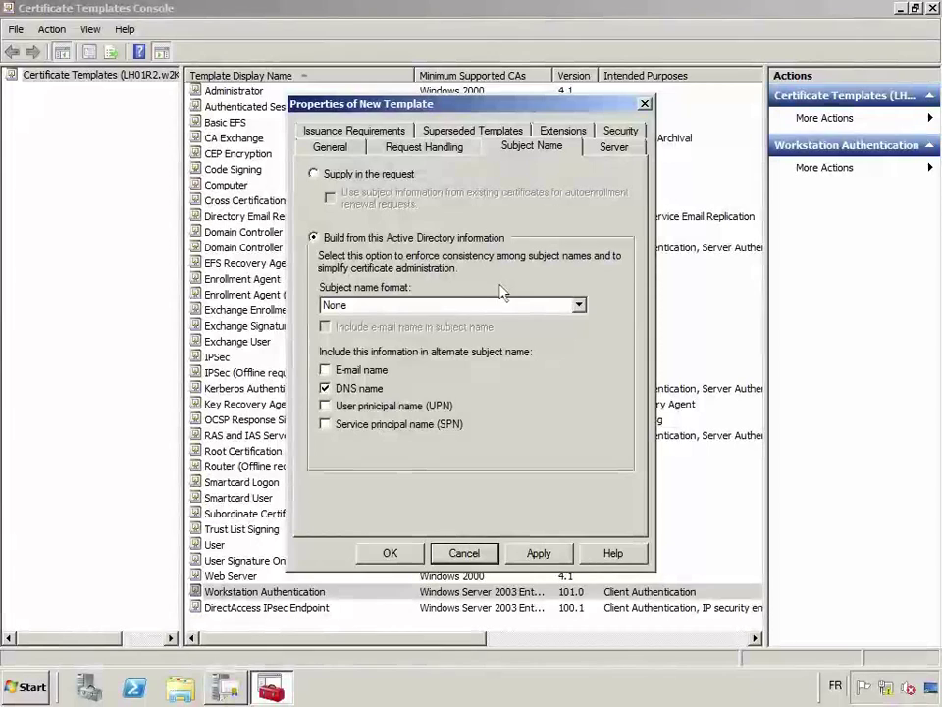
left_click(471, 307)
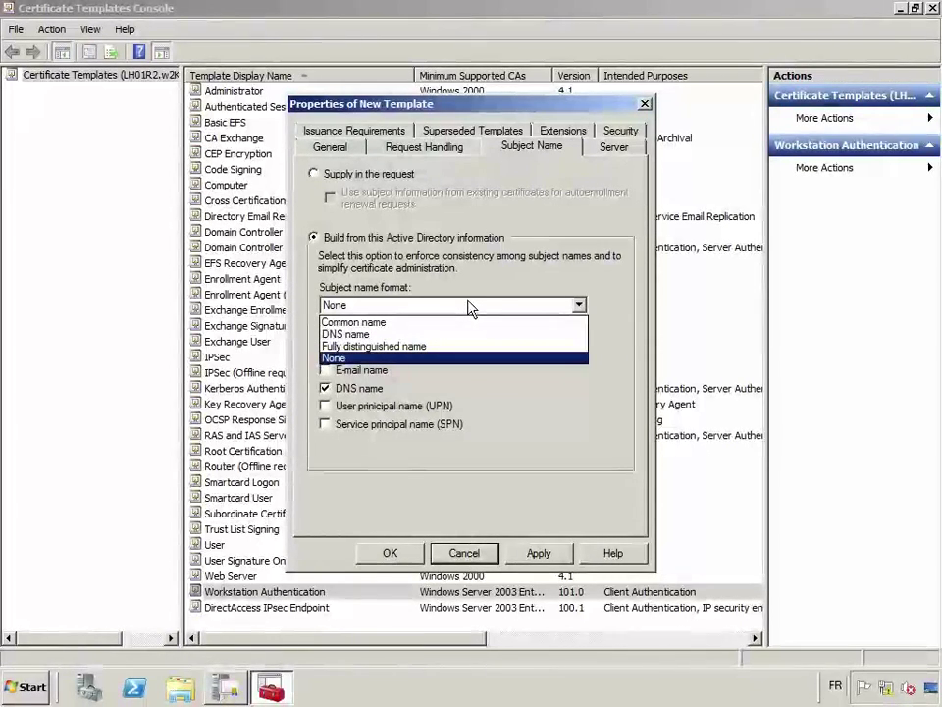
left_click(408, 323)
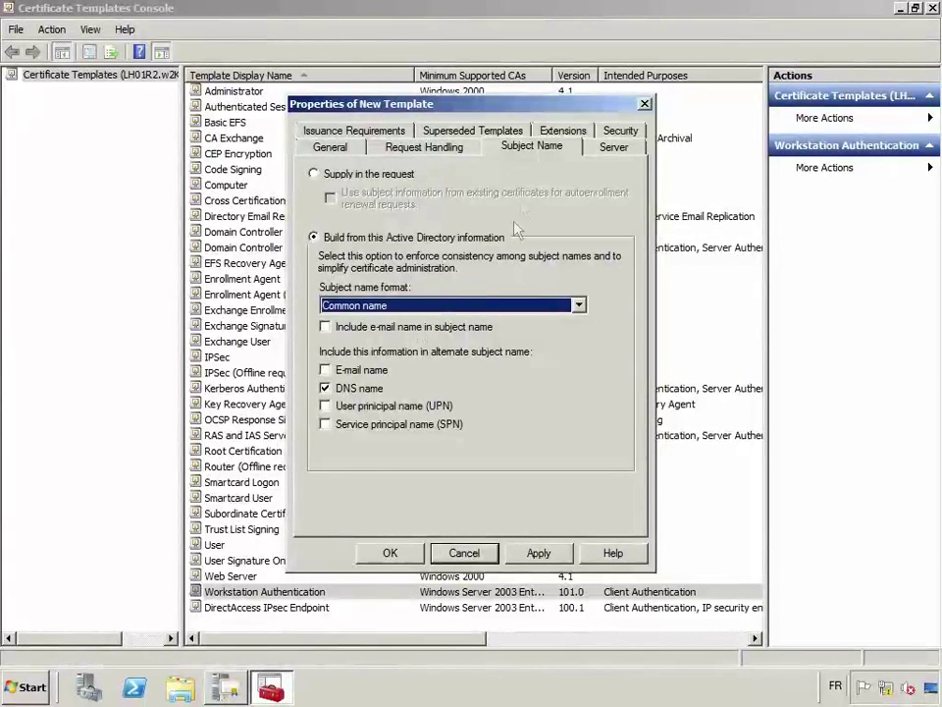
Add the DA Servers group to the template's security, allow it Enroll and Autoenroll, and save the template.
left_click(626, 132)
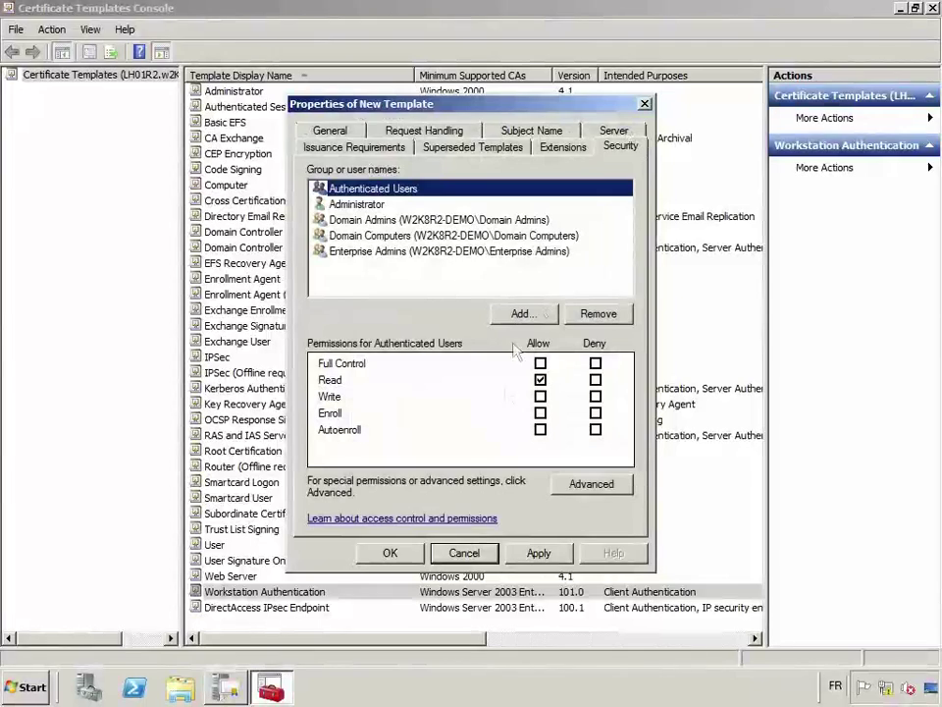
left_click(534, 315)
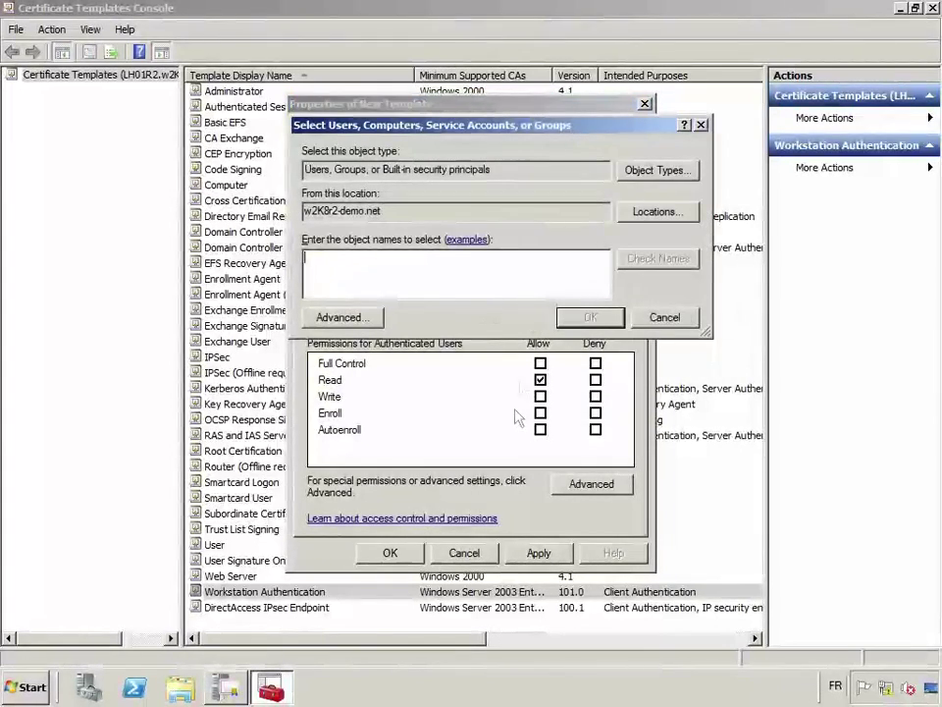
type("DA Servers")
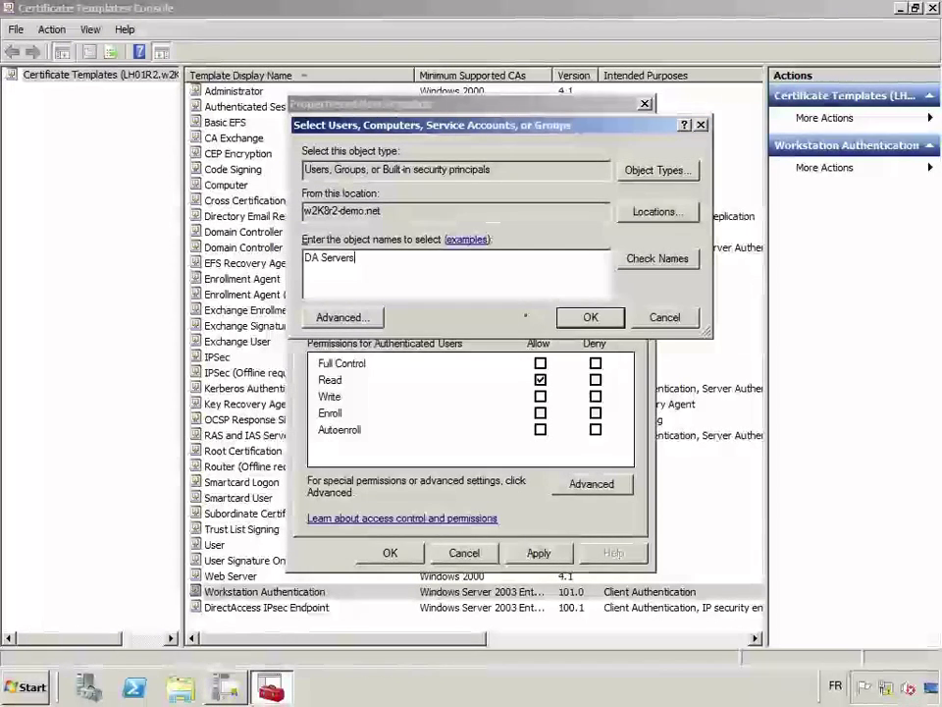
left_click(656, 259)
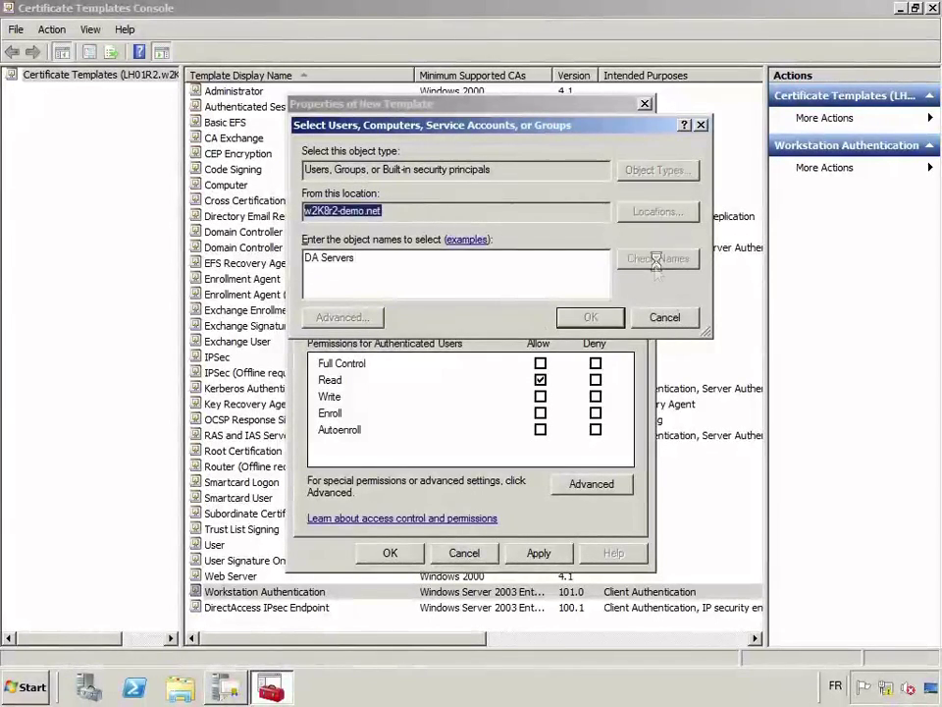
left_click(591, 317)
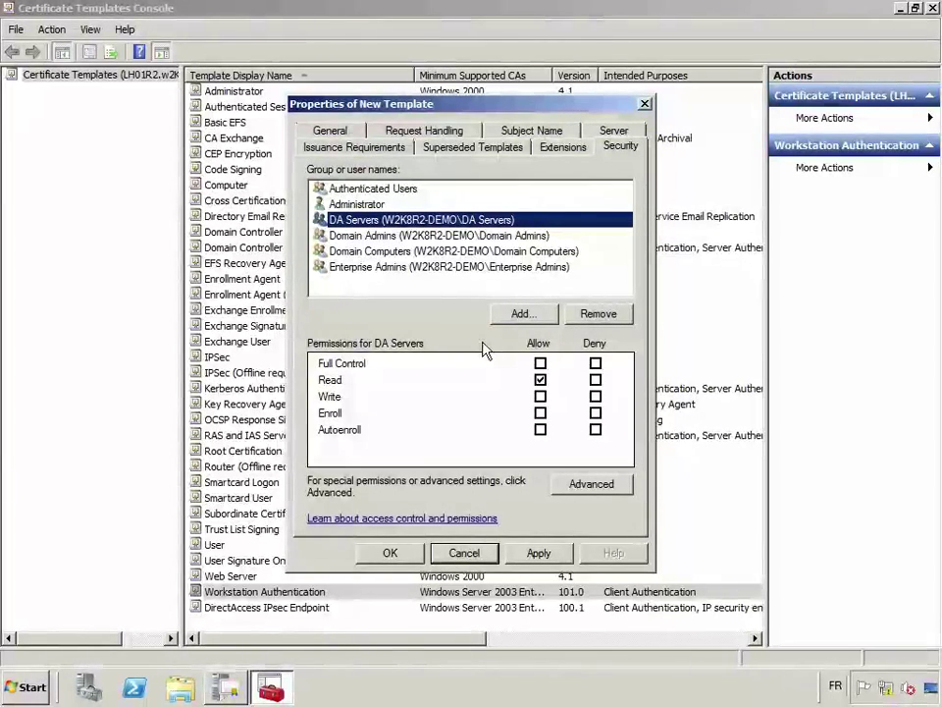
left_click(540, 412)
left_click(540, 429)
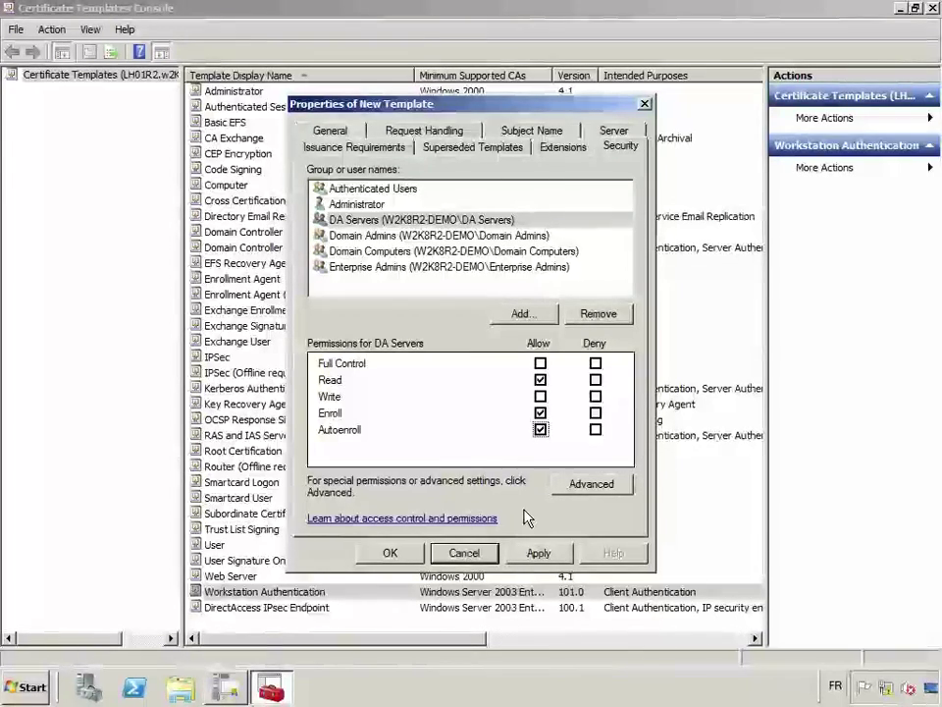
left_click(389, 553)
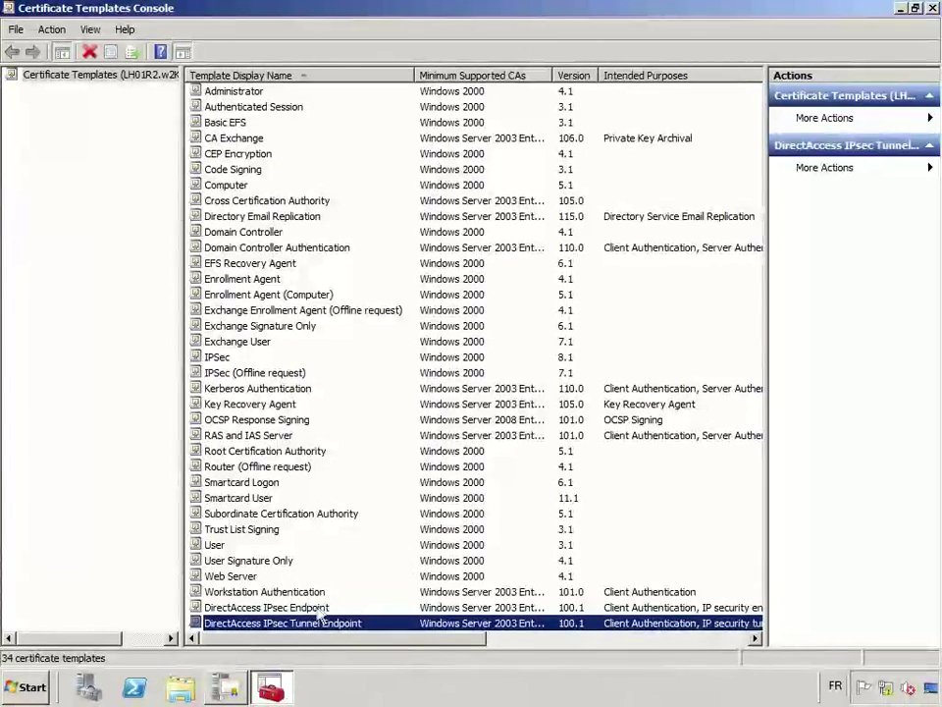
Close the templates console and enable the DirectAccess IPsec Endpoint and DirectAccess IPsec Tunnel Endpoint templates for issuing on the certification authority.
left_click(932, 8)
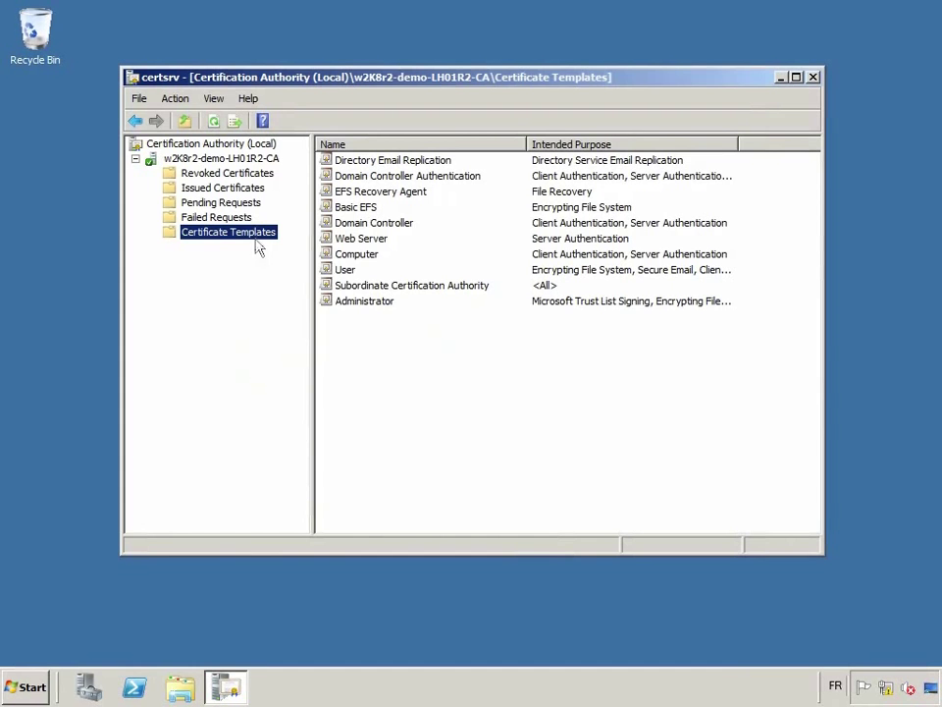
right_click(258, 239)
mouse_move(306, 267)
left_click(365, 269)
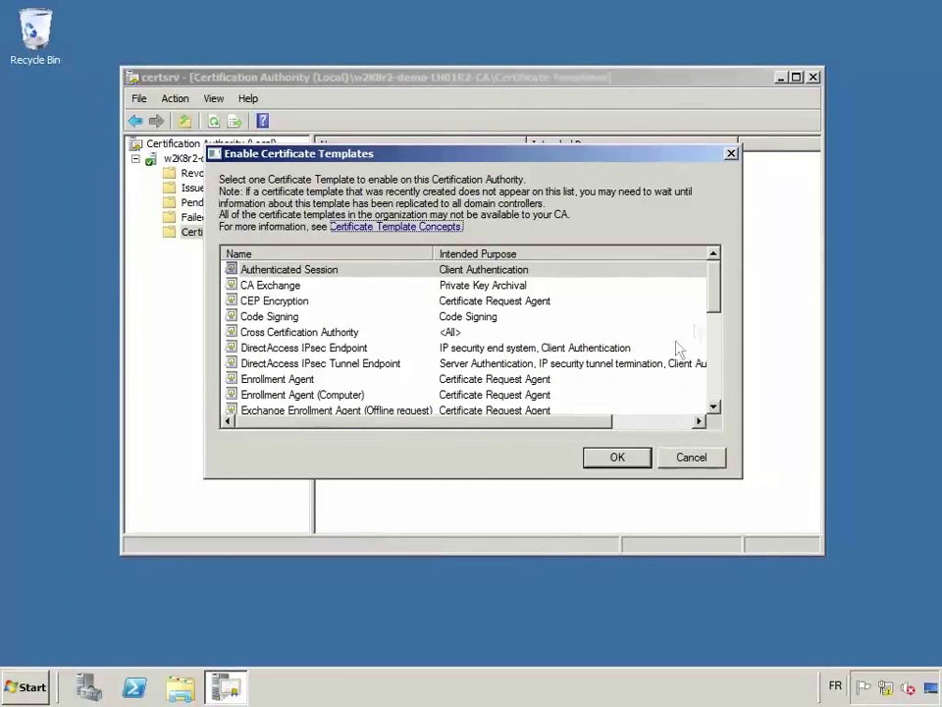
left_click_drag(717, 292, 631, 315)
left_click(305, 320)
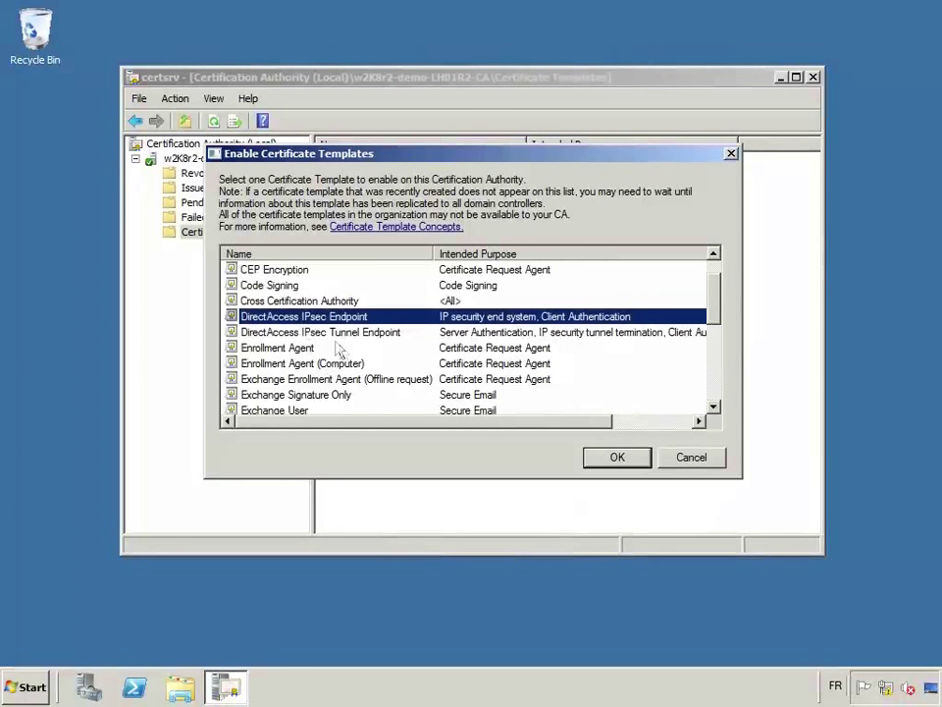
left_click(314, 332, "ctrl")
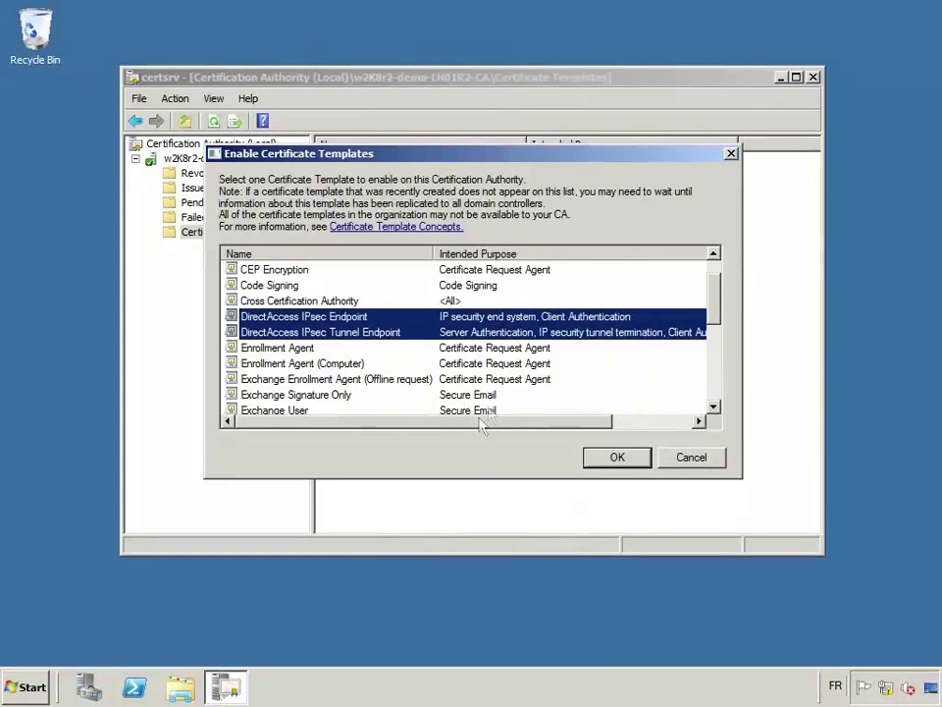
left_click(615, 460)
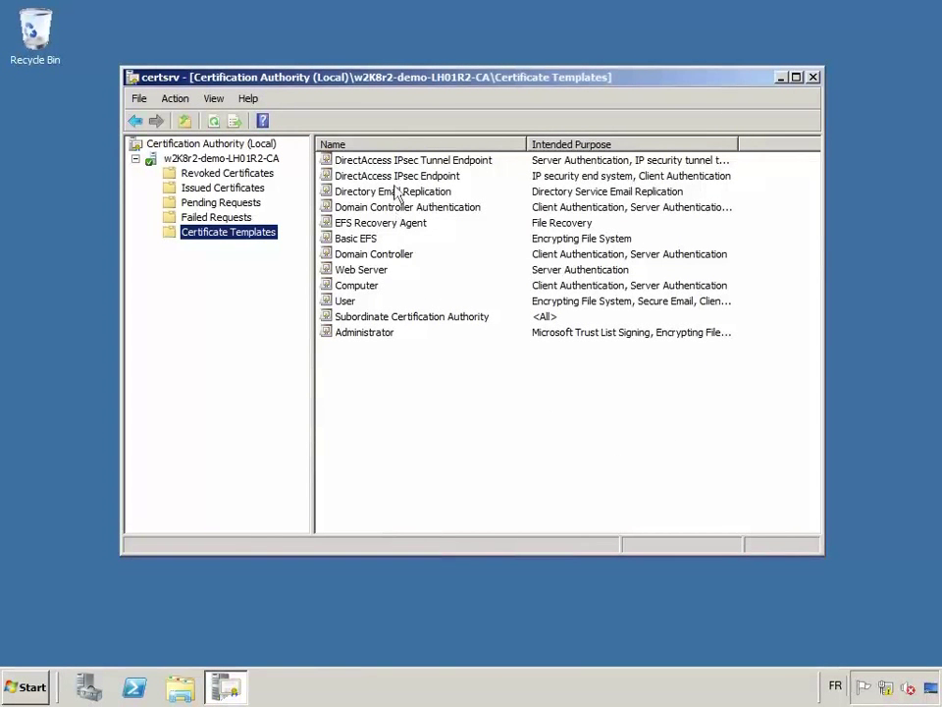
left_click(406, 175)
key("Up")
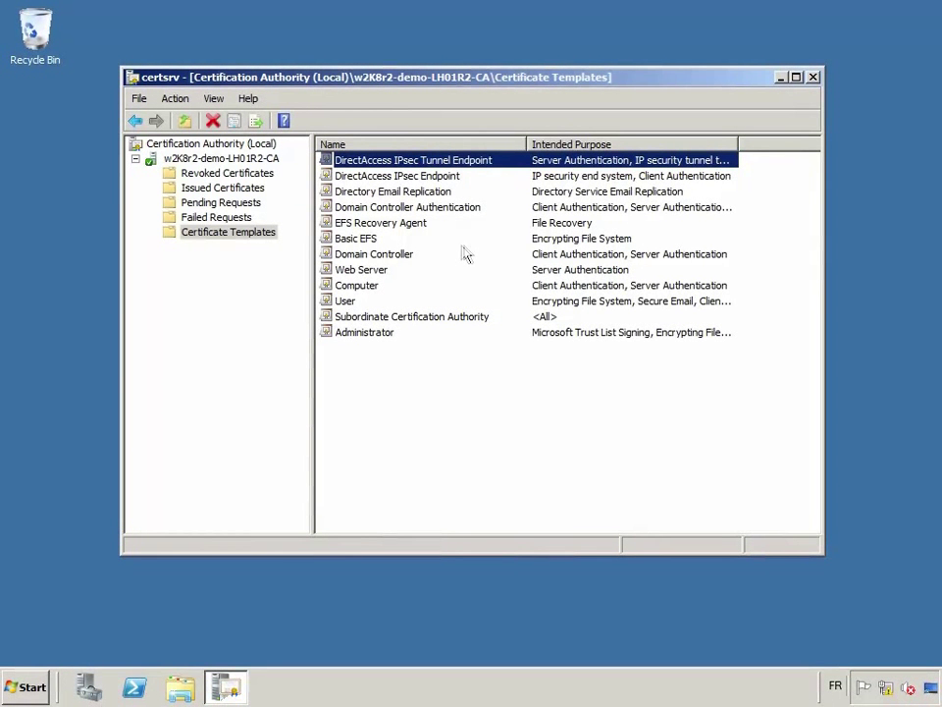
Restart the w2K8r2-demo-LH01R2-CA certification authority by stopping and starting its service, and close the Certification Authority console.
left_click(240, 159)
right_click(243, 159)
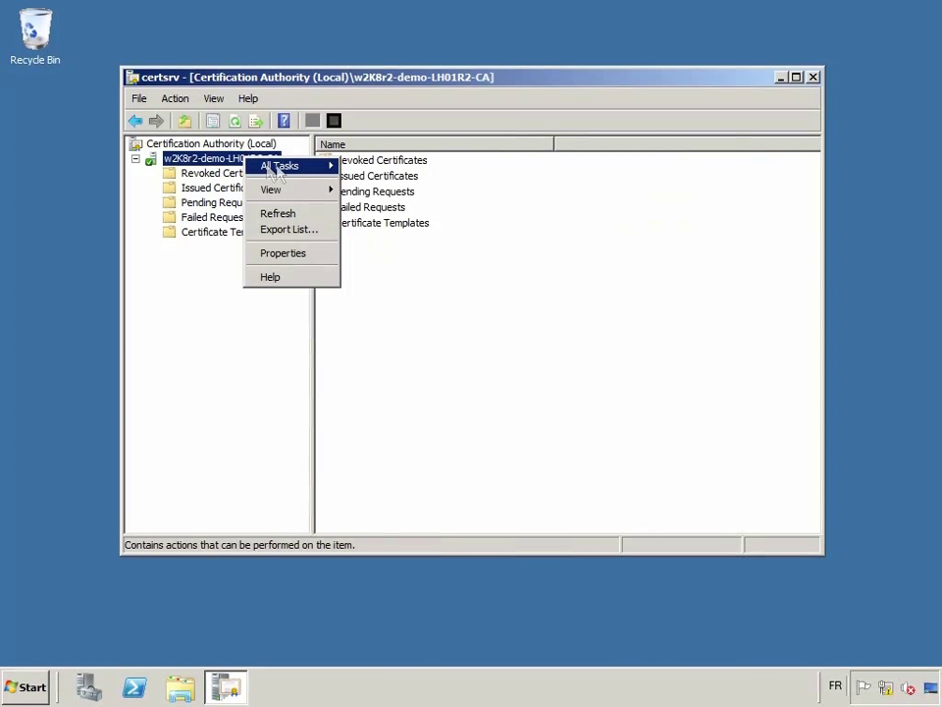
mouse_move(268, 168)
left_click(381, 181)
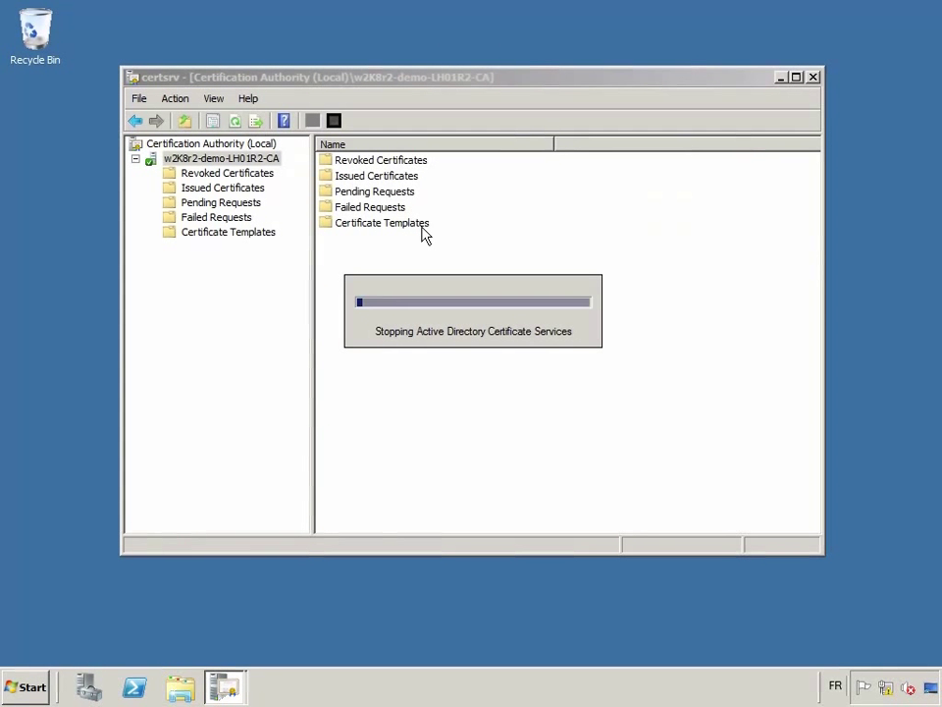
right_click(247, 163)
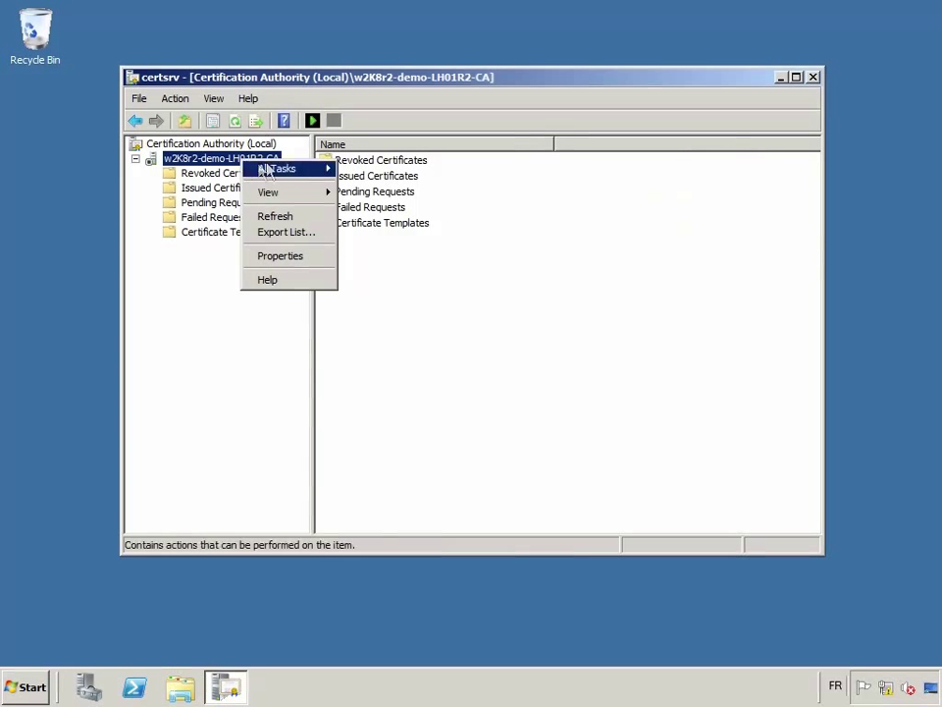
mouse_move(265, 169)
left_click(370, 168)
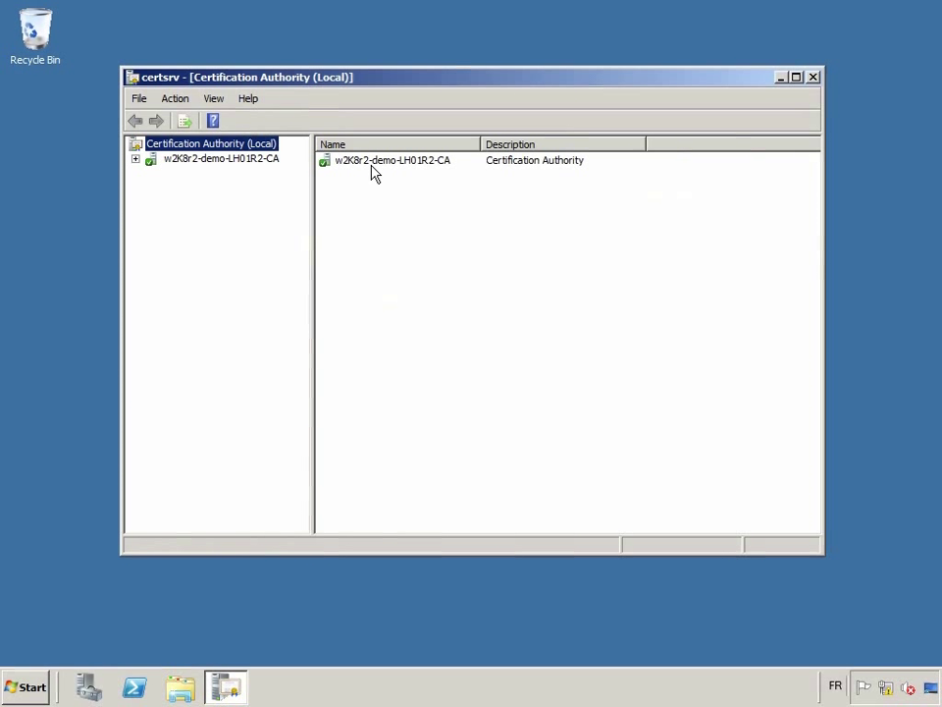
left_click(813, 76)
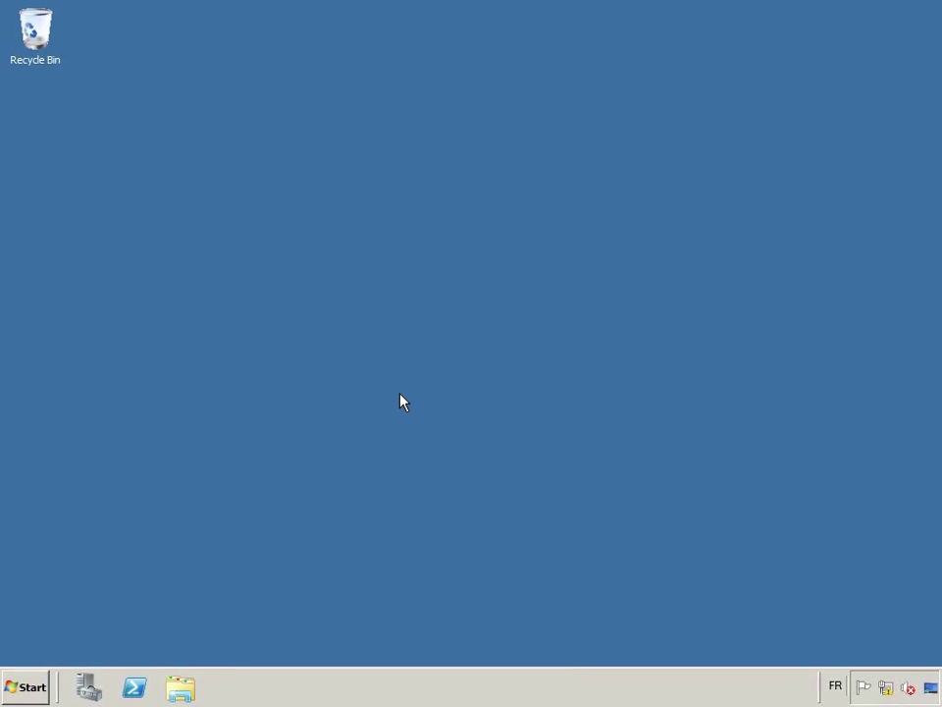
Open the Group Policy Management console full screen and expand the forest down to the w2K8r2-demo.net domain.
left_click(24, 686)
mouse_move(298, 539)
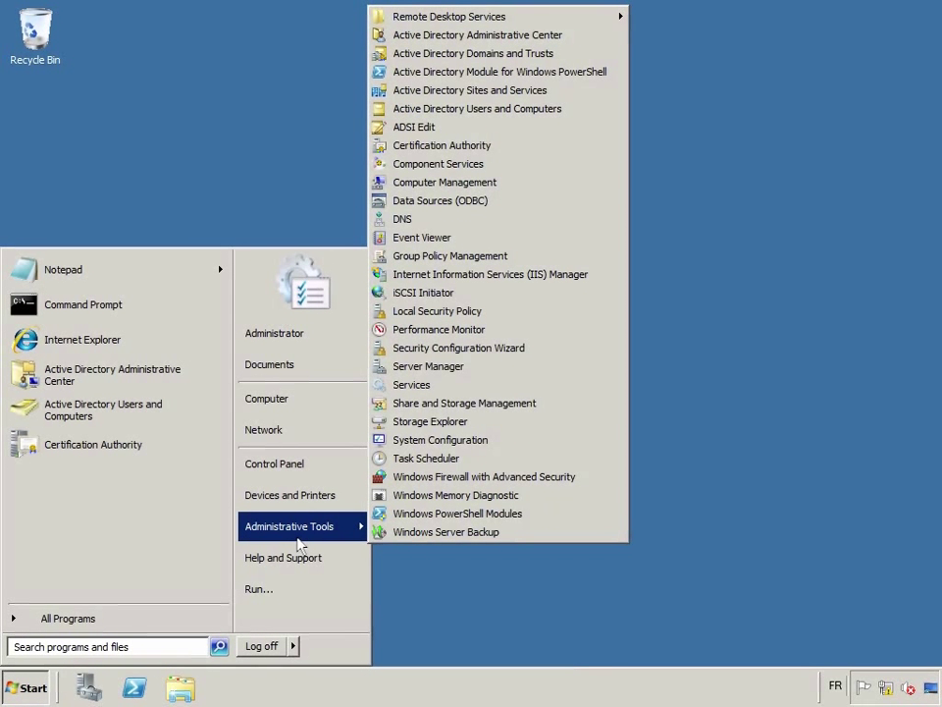
left_click(428, 257)
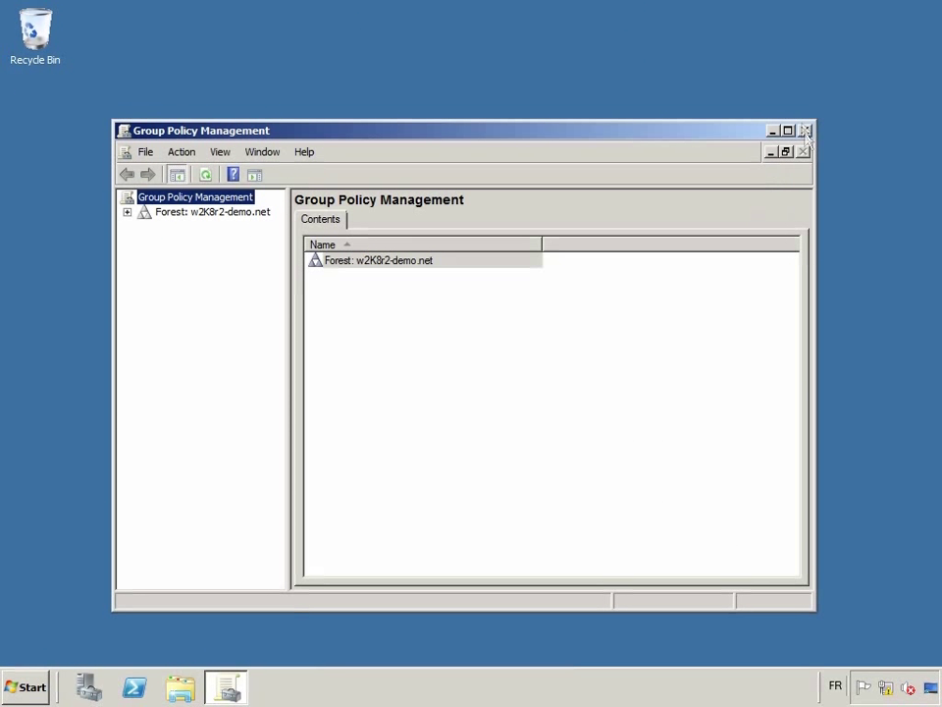
left_click(788, 131)
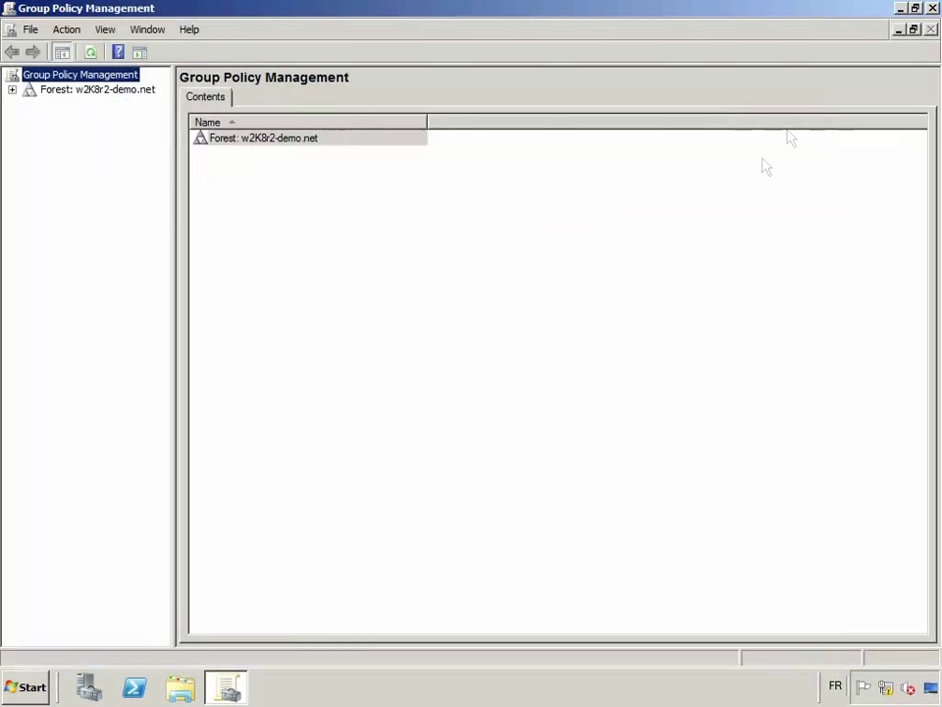
left_click(12, 89)
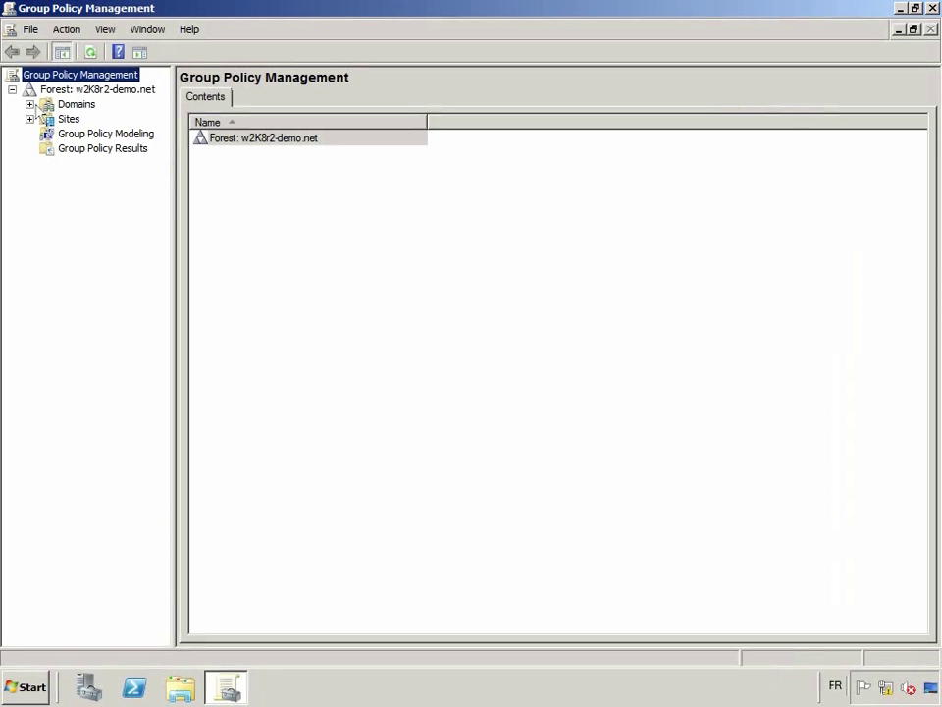
left_click(30, 104)
left_click(48, 119)
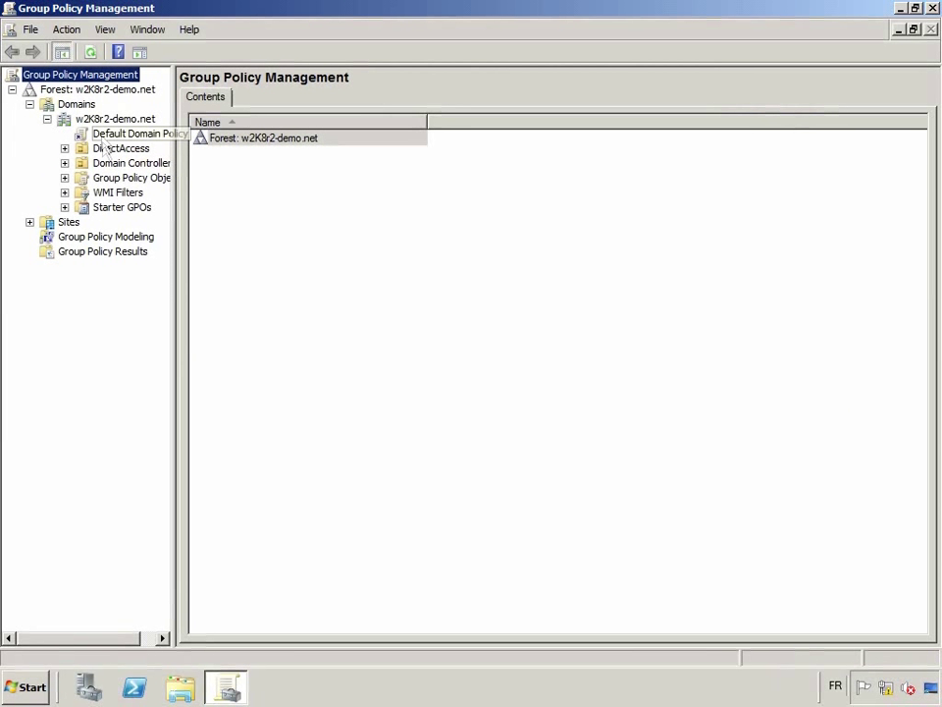
left_click(81, 118)
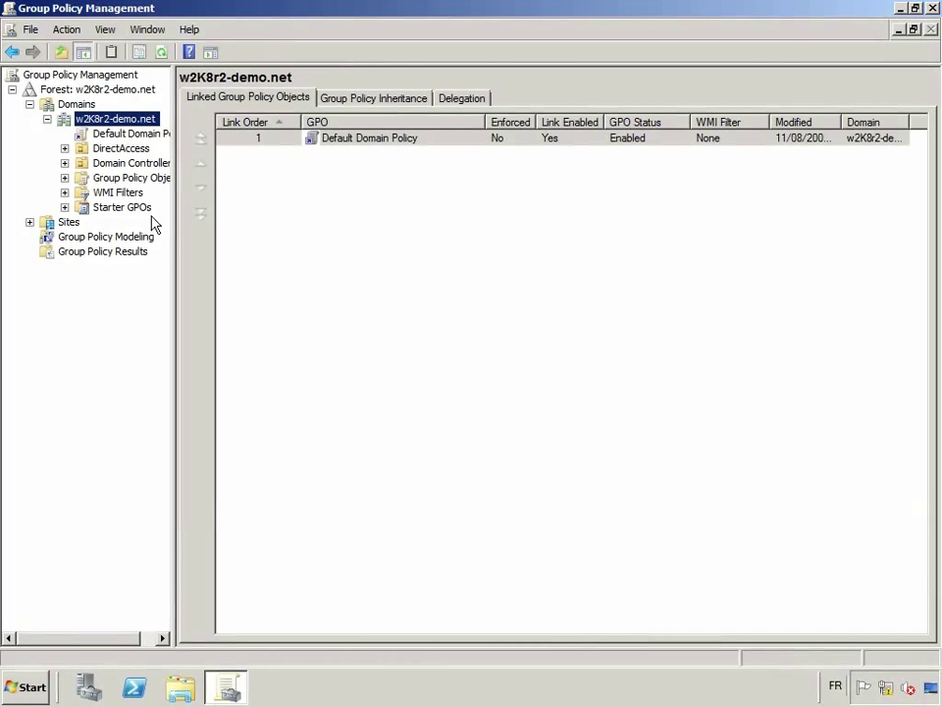
Create a GPO named DirectAccess IPsec Certificate AutoEnrollment, linked to the w2K8r2-demo.net domain.
right_click(128, 119)
left_click(176, 132)
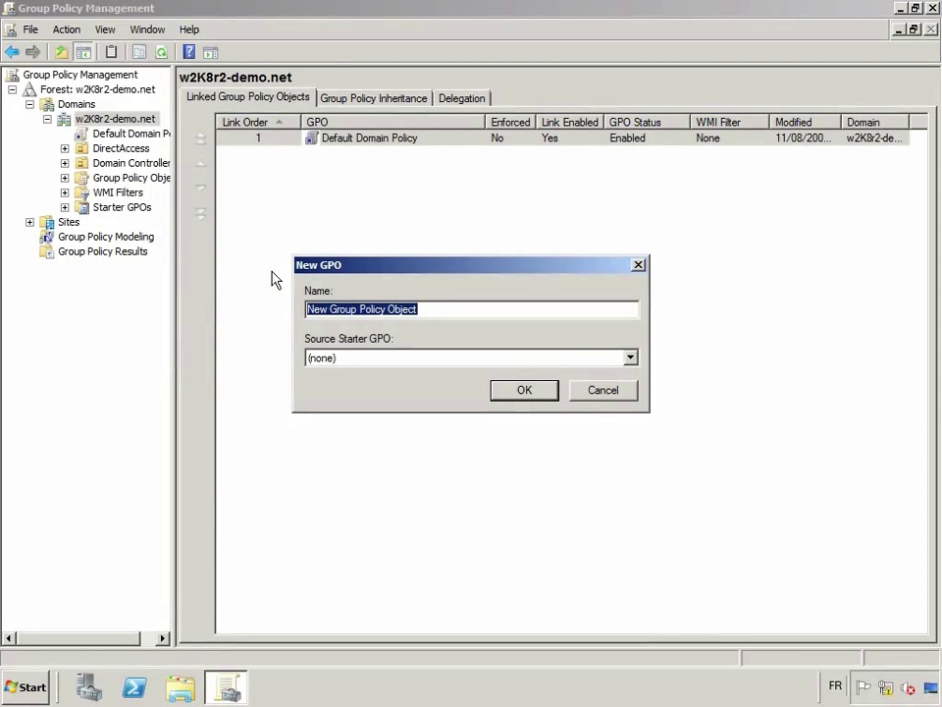
type("DirectAccess IPsec Certificate AutoEnrollment")
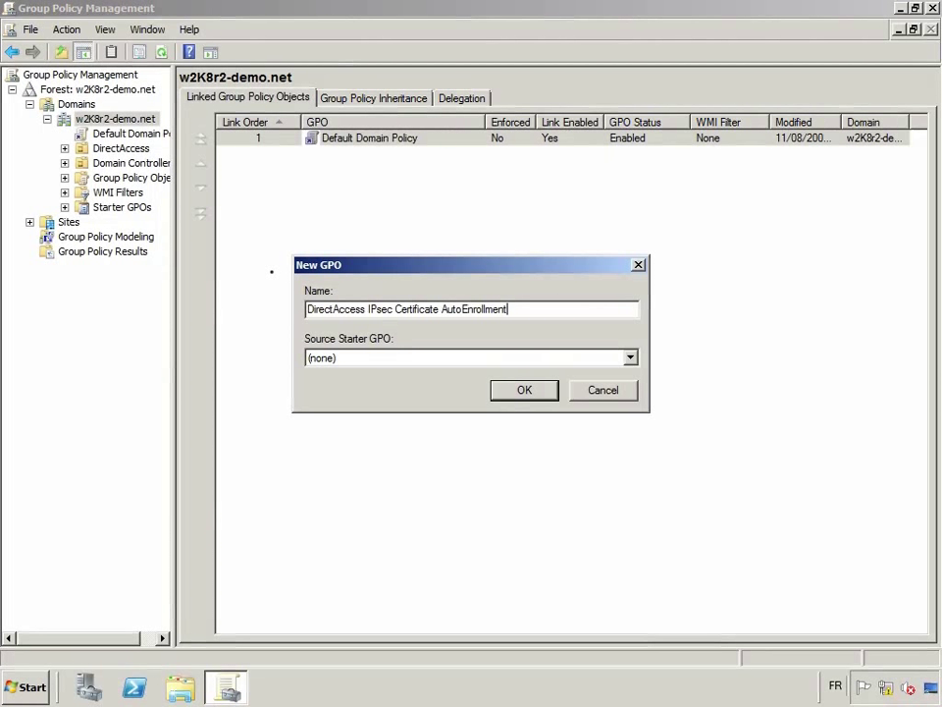
left_click(525, 391)
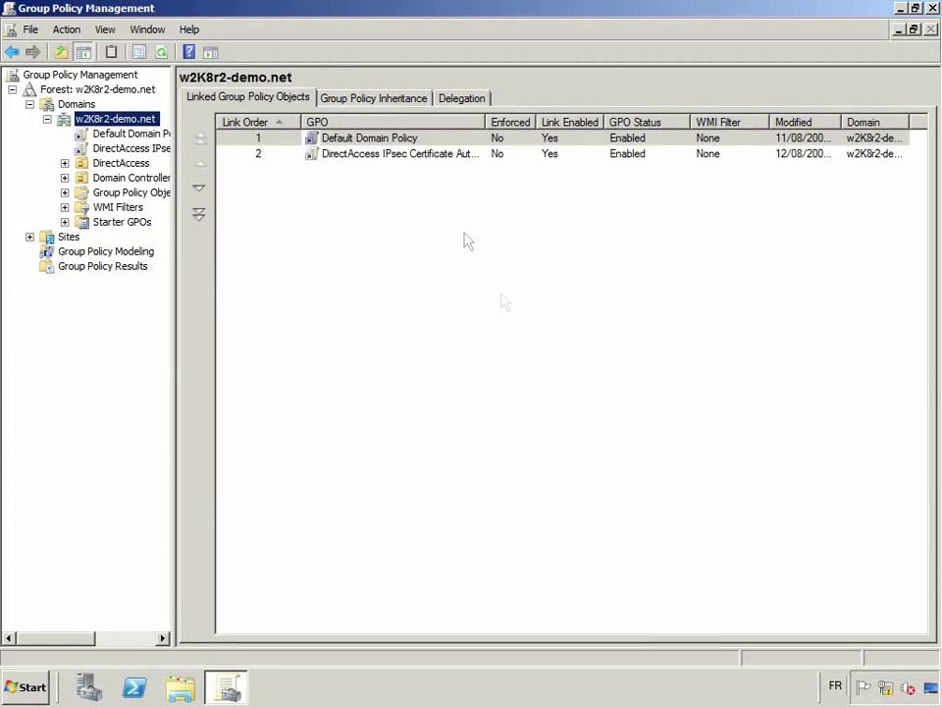
Open the DirectAccess IPsec Certificate AutoEnrollment GPO for editing and go to the computer's Public Key Policies under Windows Security Settings.
left_click(403, 155)
right_click(436, 160)
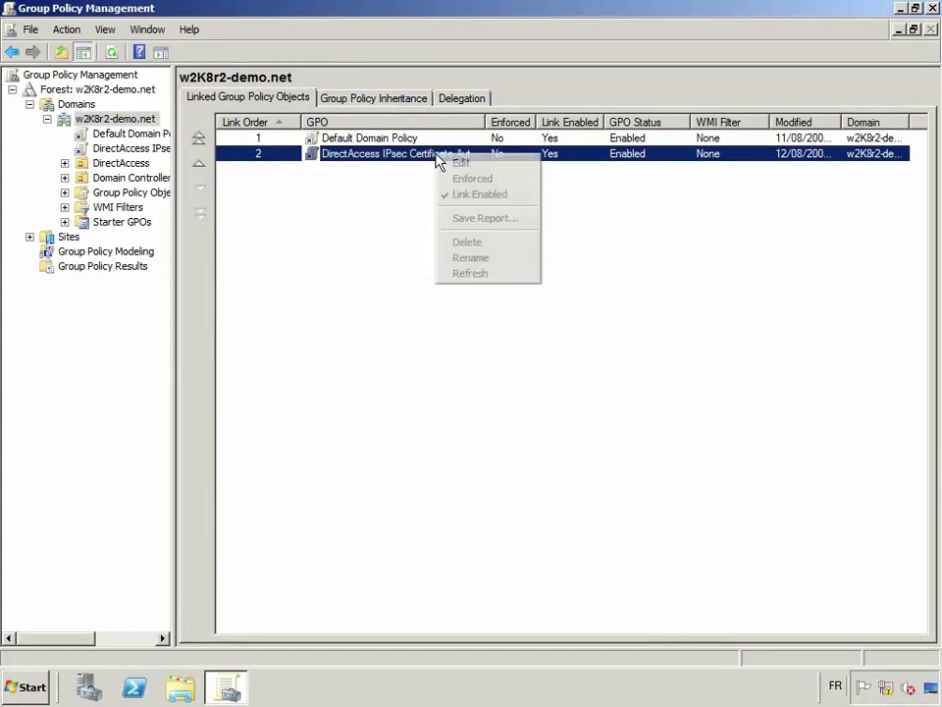
key("Escape")
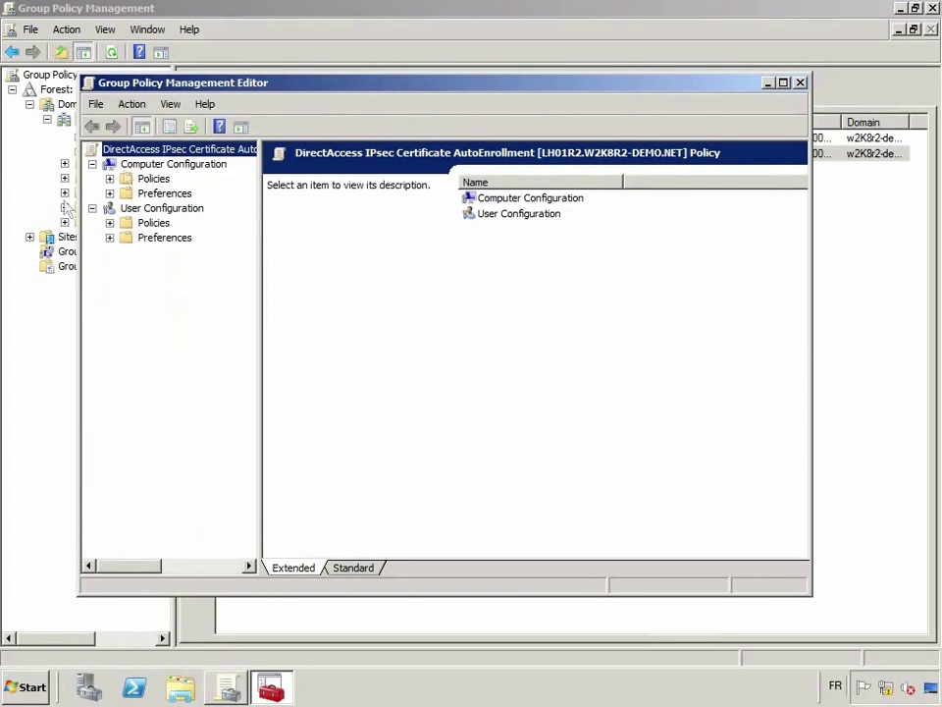
double_click(243, 90)
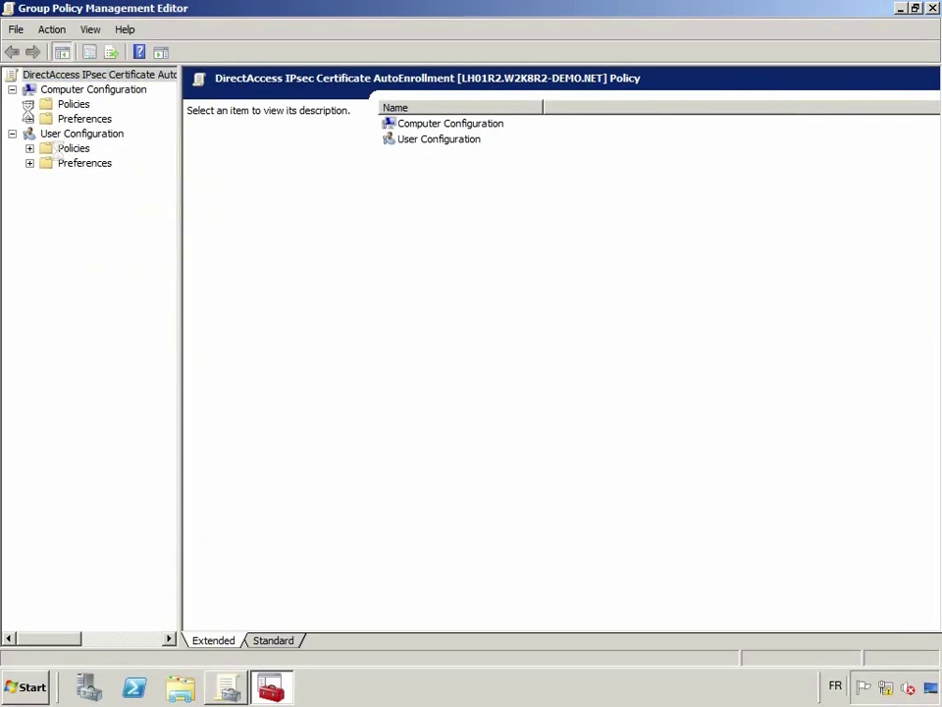
left_click(29, 104)
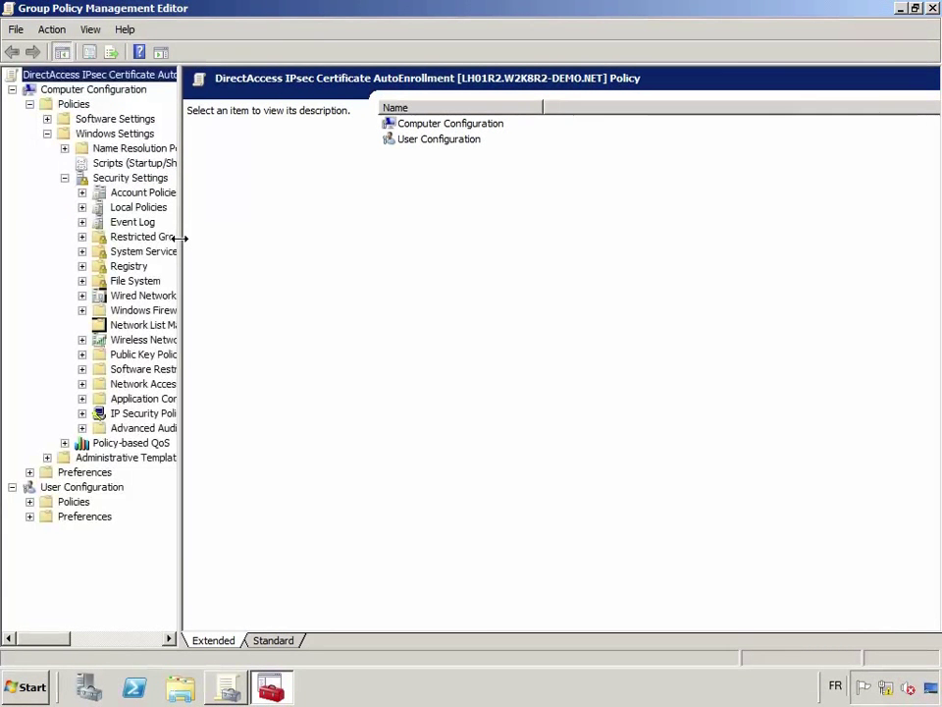
left_click_drag(185, 237, 325, 257)
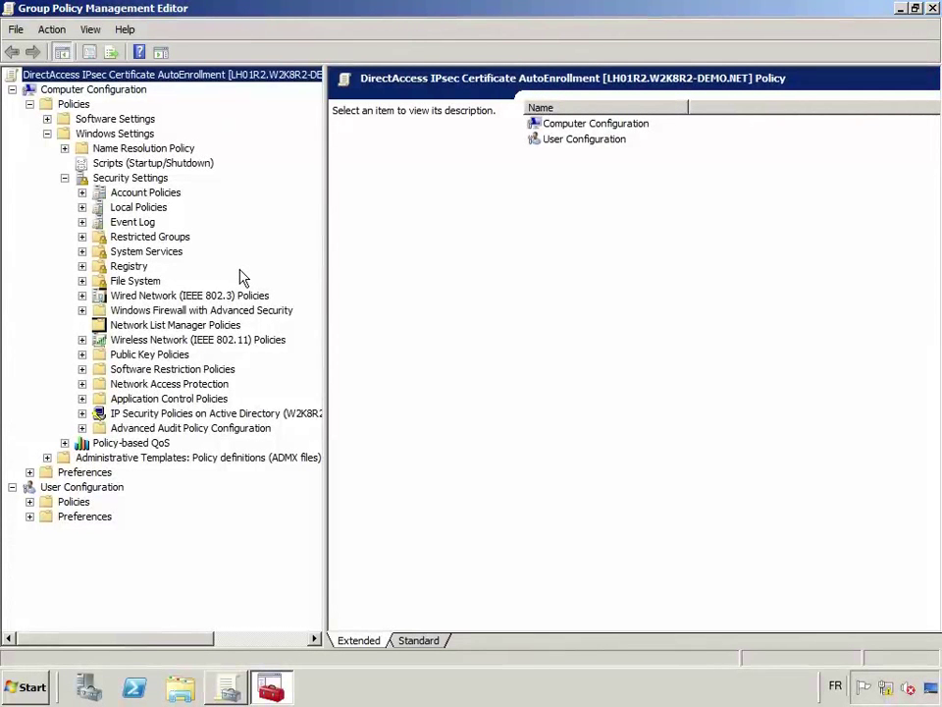
left_click(147, 355)
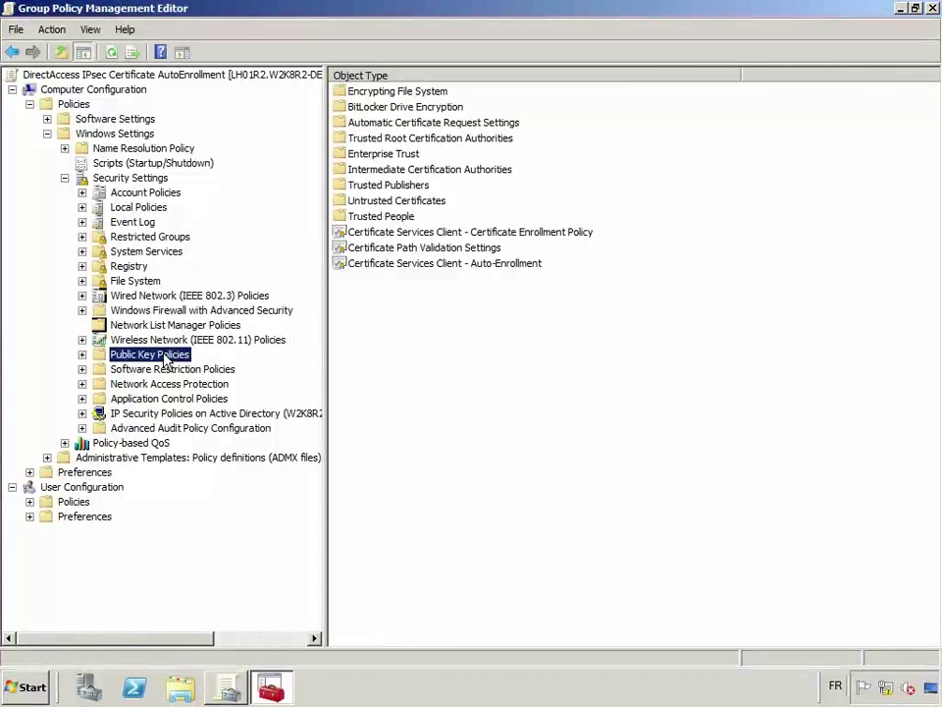
Enable Certificate Services Client - Auto-Enrollment with renewal of expired certificates and updating of template-based certificates, and close the policy editor.
left_click(416, 265)
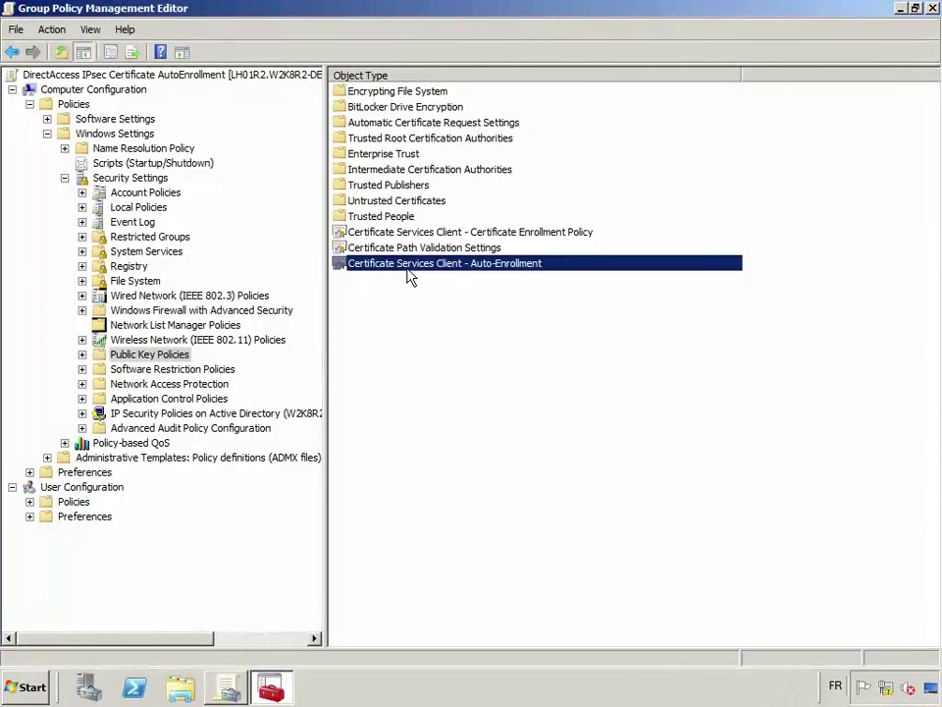
double_click(416, 265)
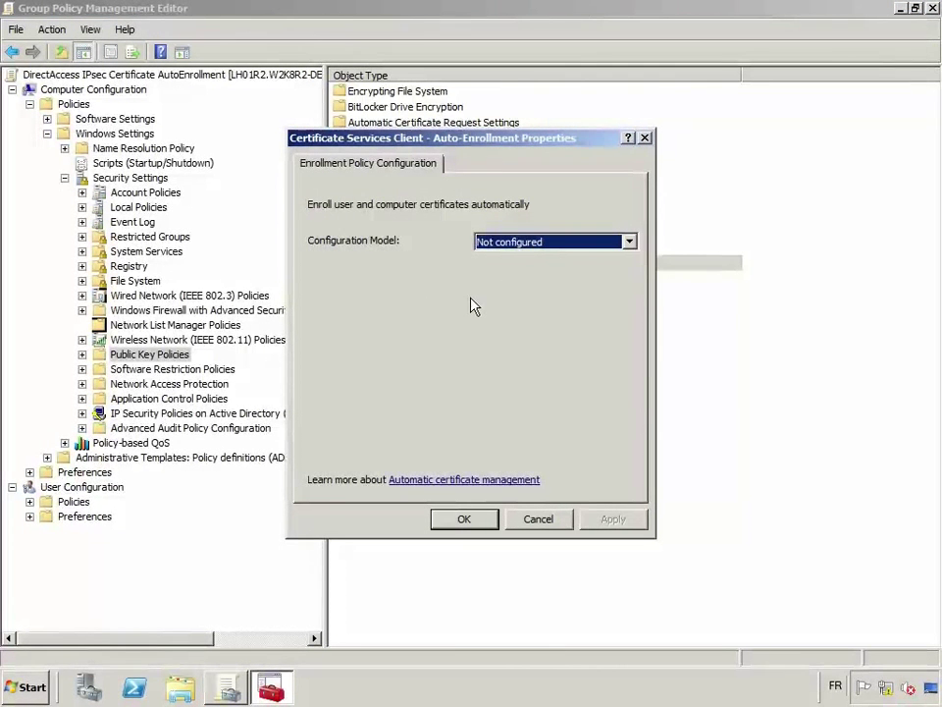
left_click(525, 251)
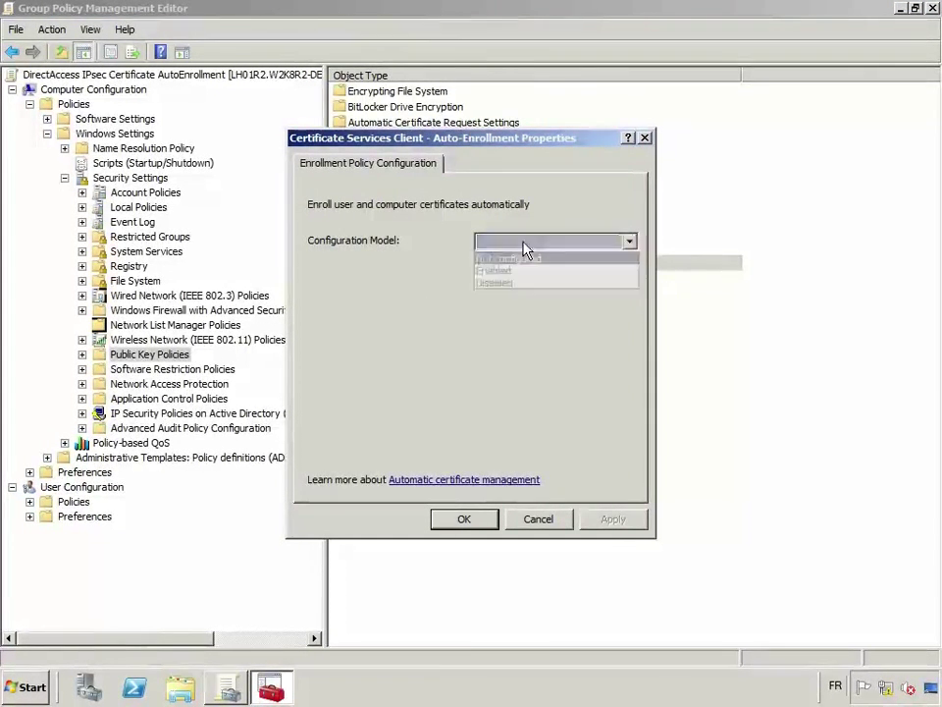
left_click(508, 269)
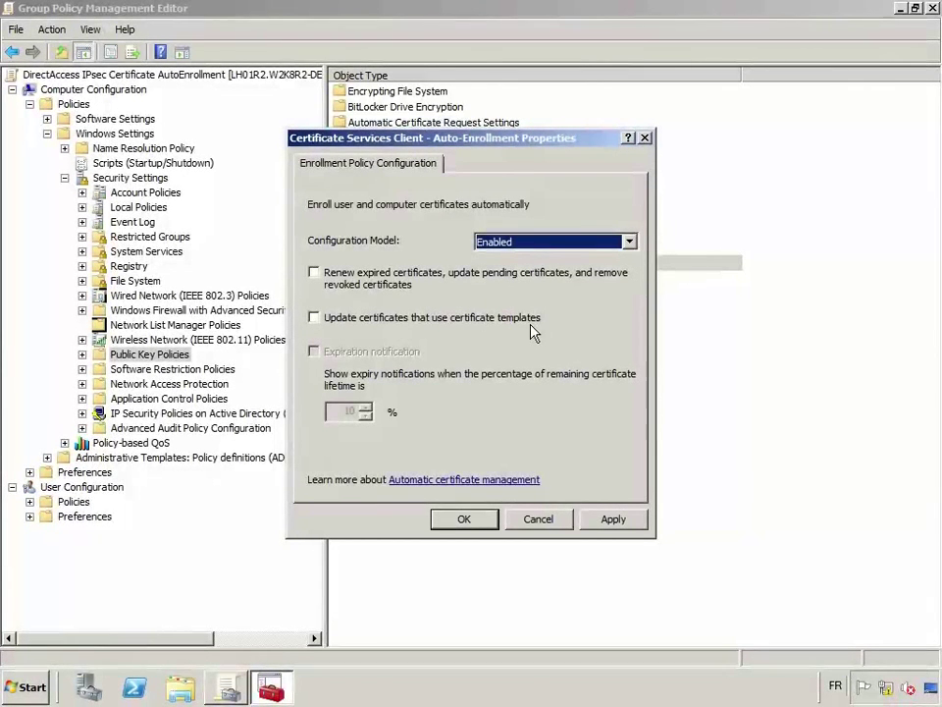
left_click(325, 277)
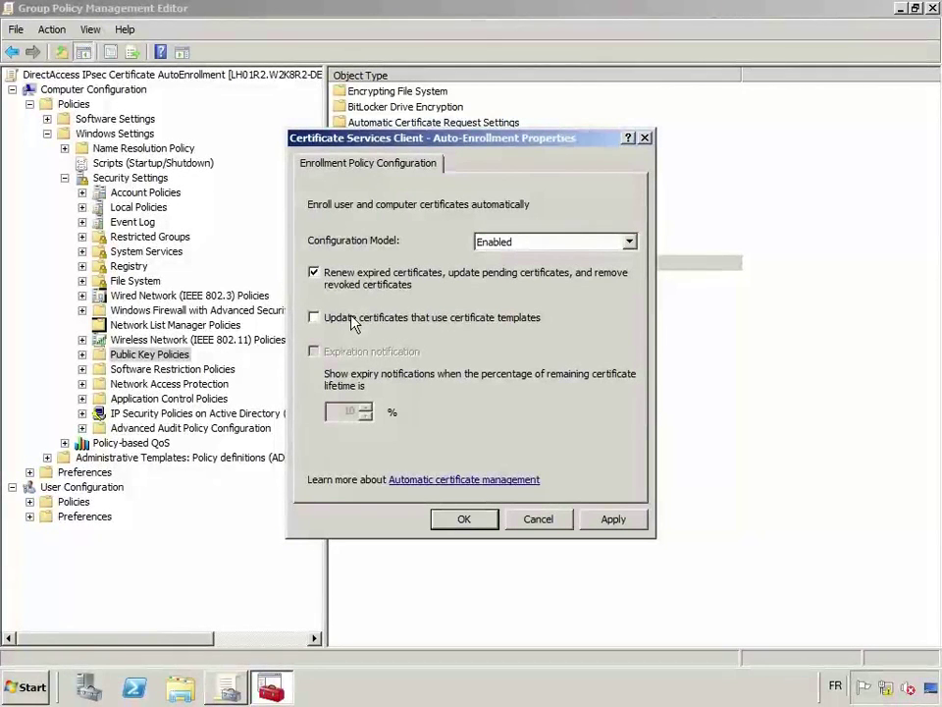
left_click(353, 324)
left_click(465, 520)
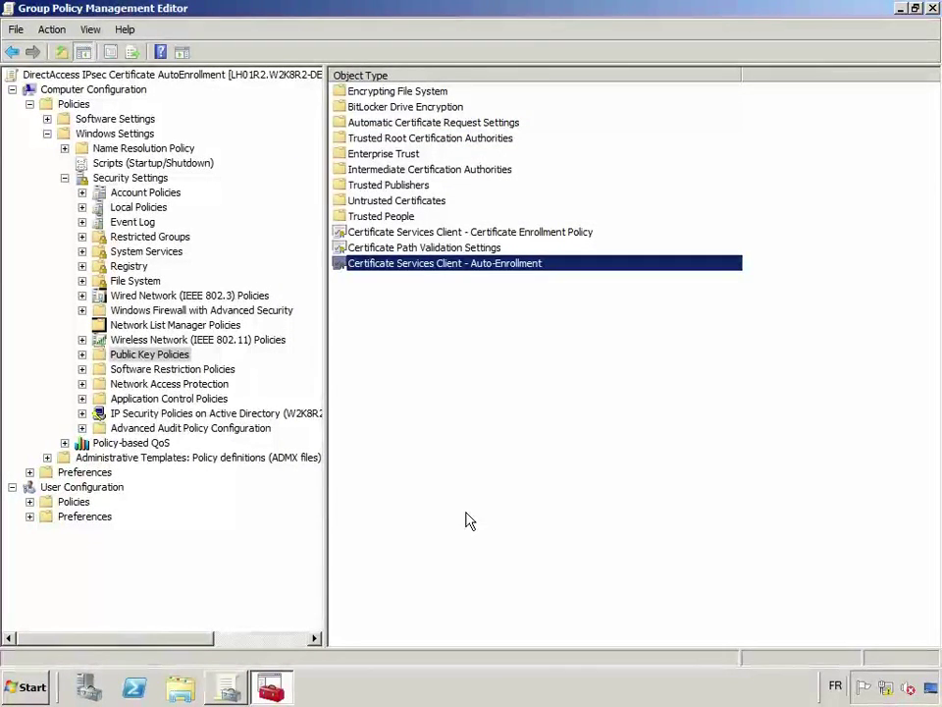
left_click(933, 8)
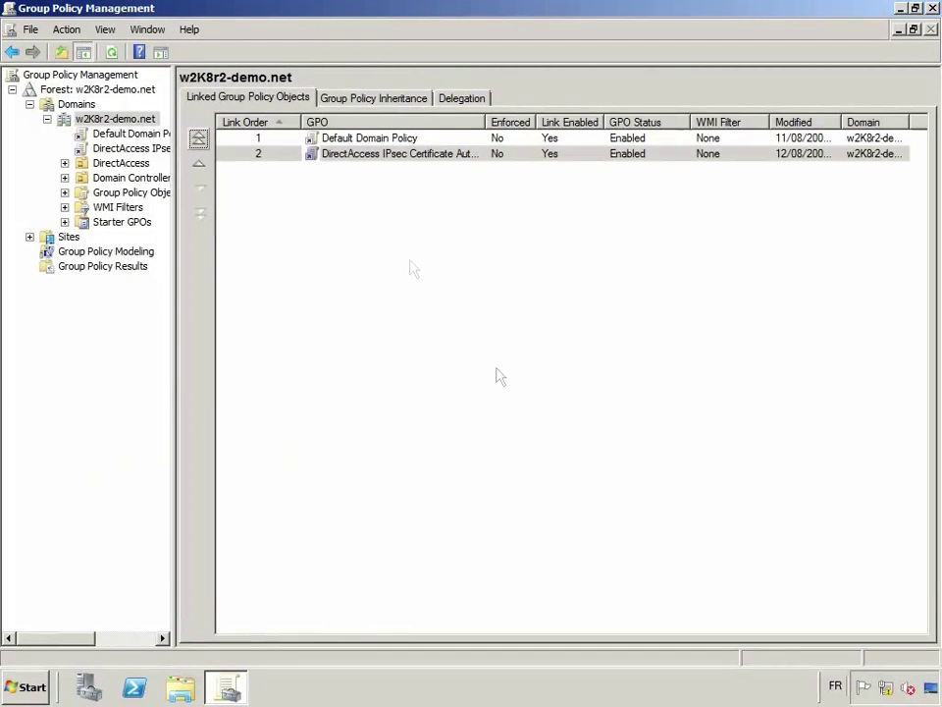
Add the DA Clients group to the security filtering of the DirectAccess IPsec Certificate AutoEnrollment GPO.
left_click(392, 155)
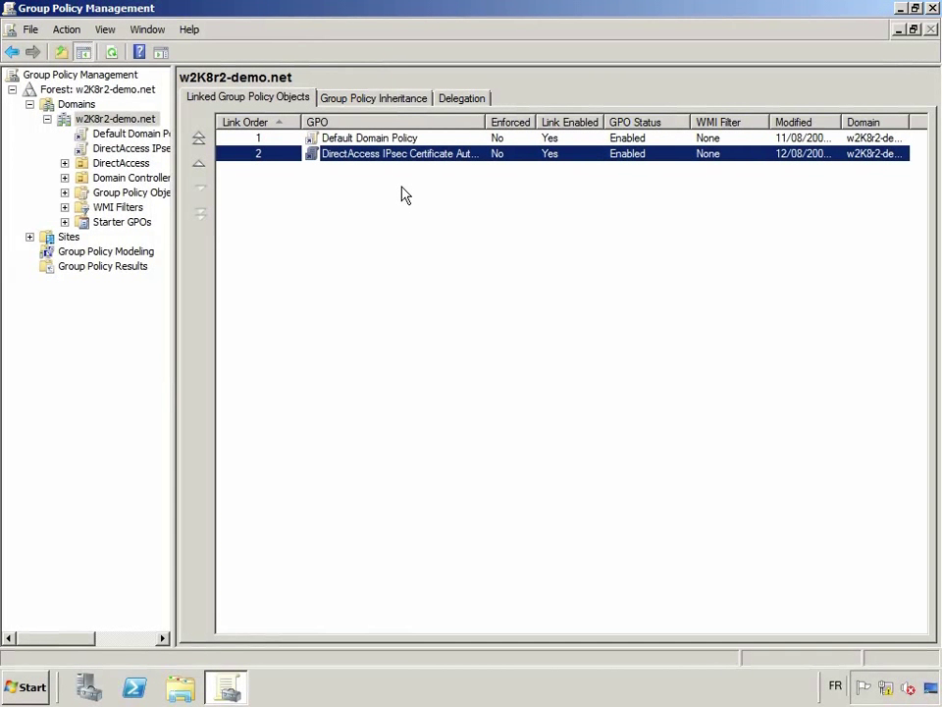
left_click(126, 148)
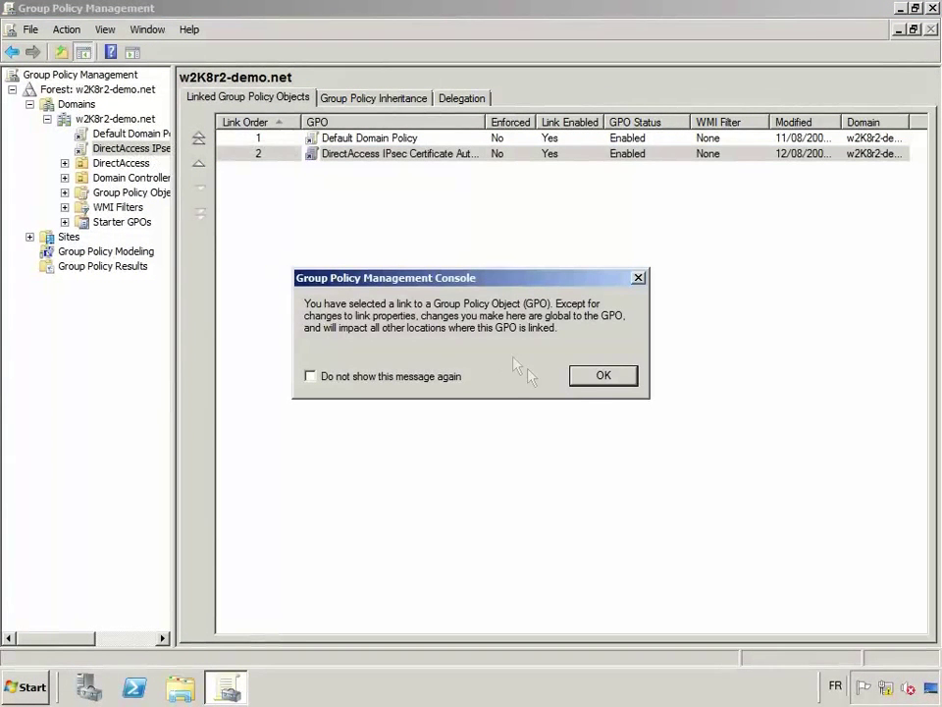
left_click(587, 381)
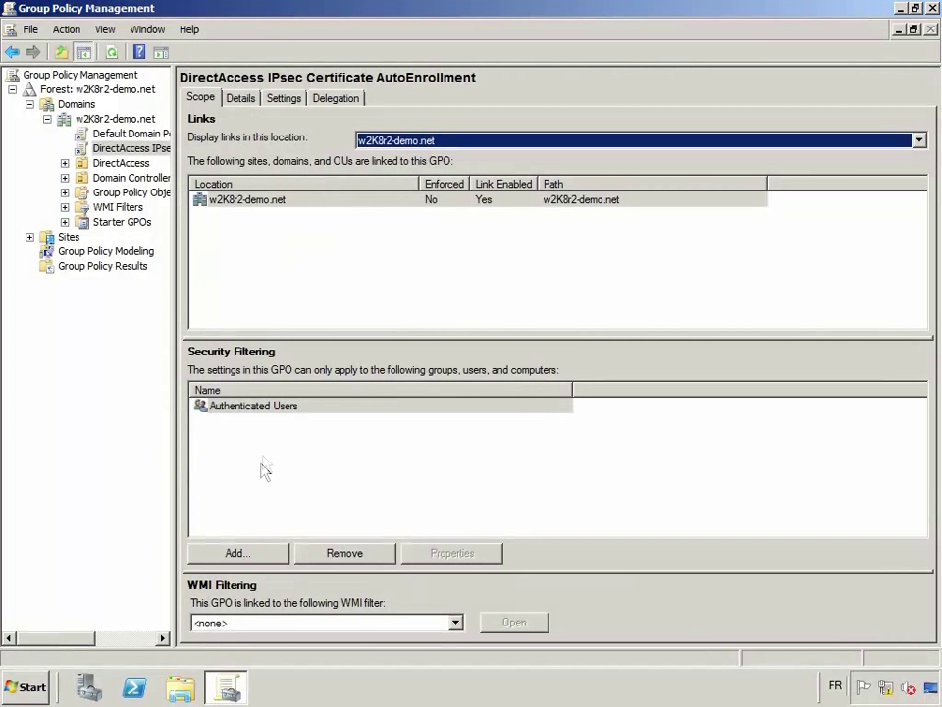
left_click(237, 552)
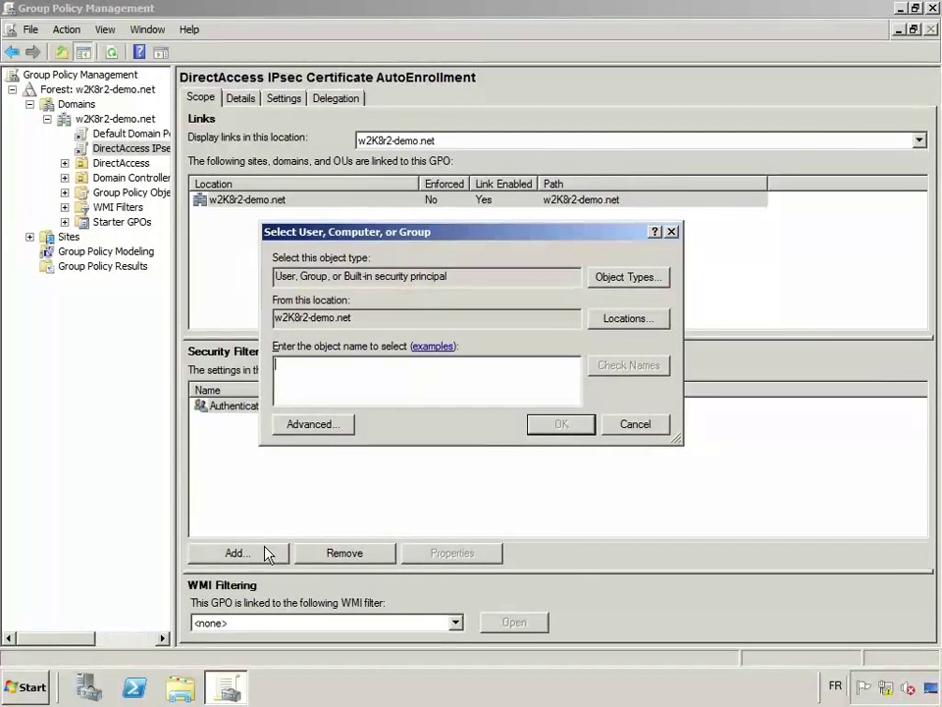
type("DA Clients")
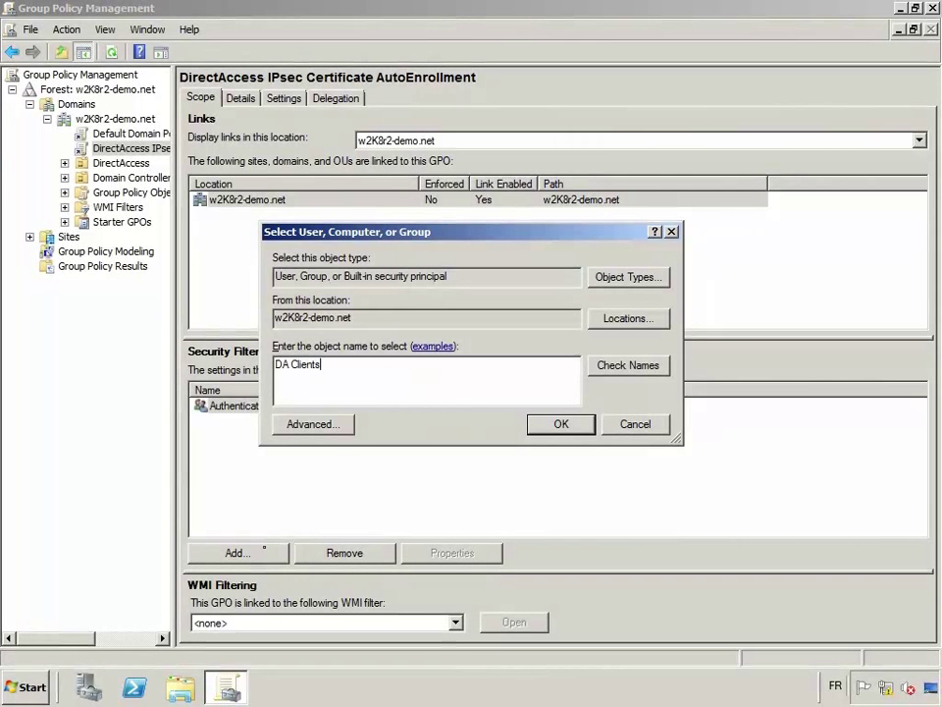
left_click(628, 365)
left_click(552, 429)
Remove Authenticated Users from the GPO's security filtering.
left_click(252, 405)
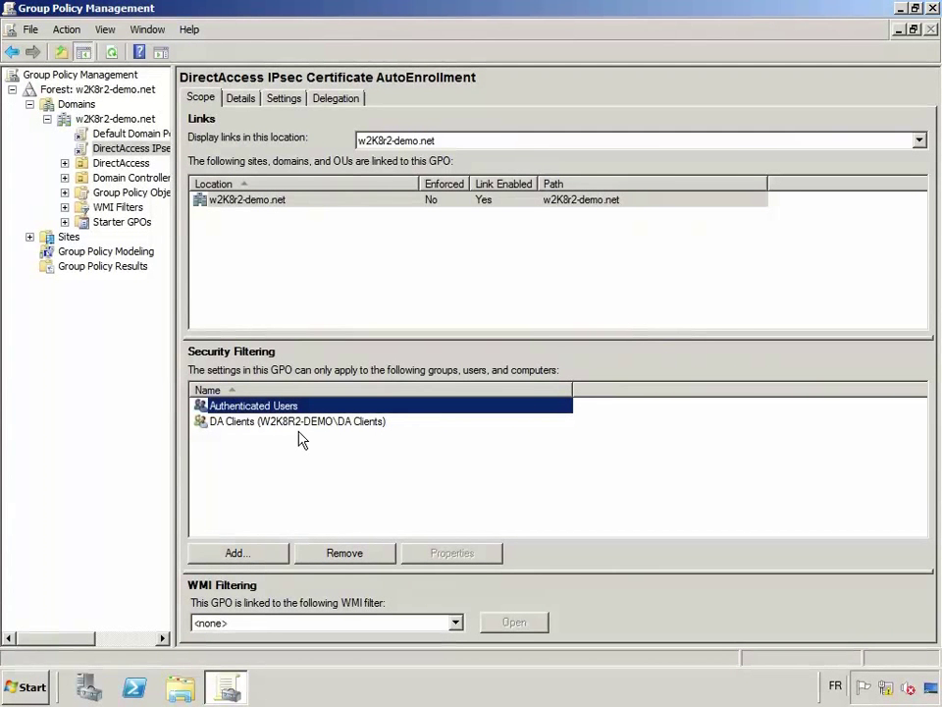
left_click(346, 554)
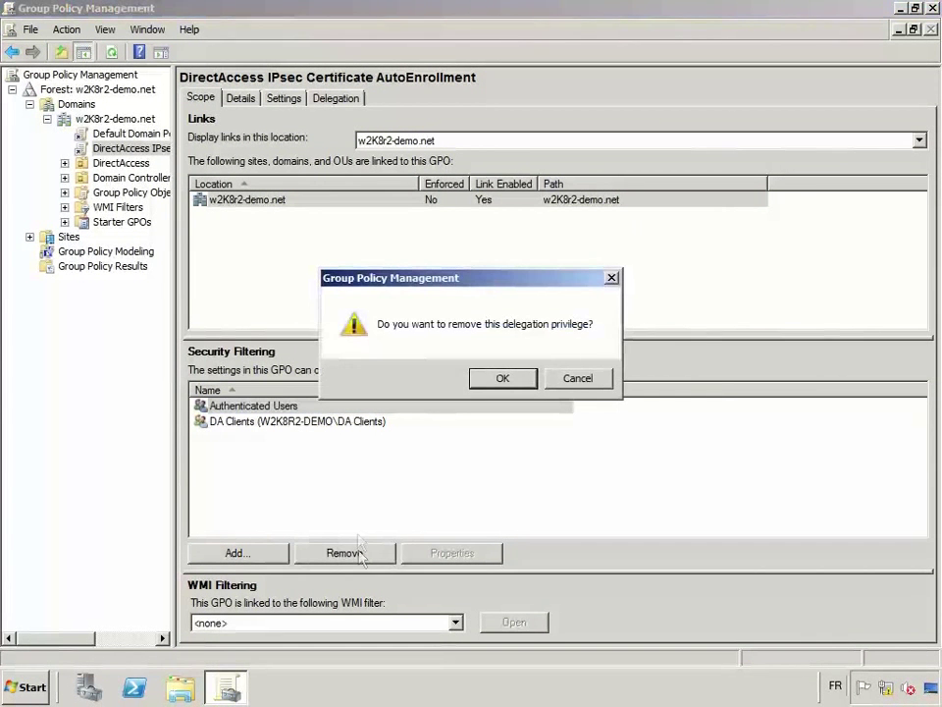
left_click(520, 380)
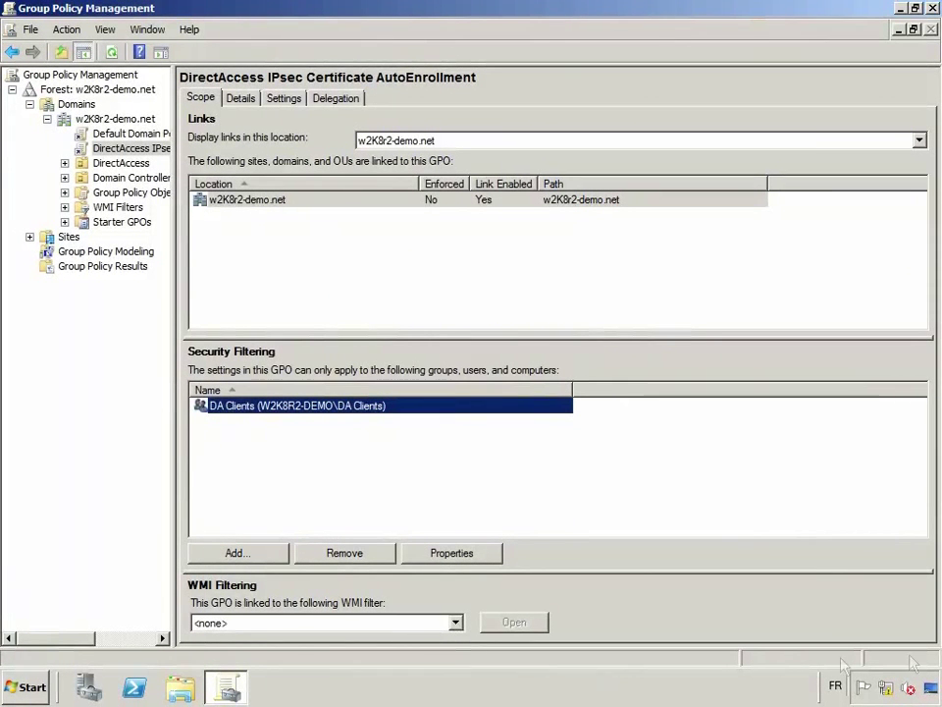
Close Group Policy Management, open the Certification Authority console, and open the management console for the CA's certificate templates.
left_click(934, 9)
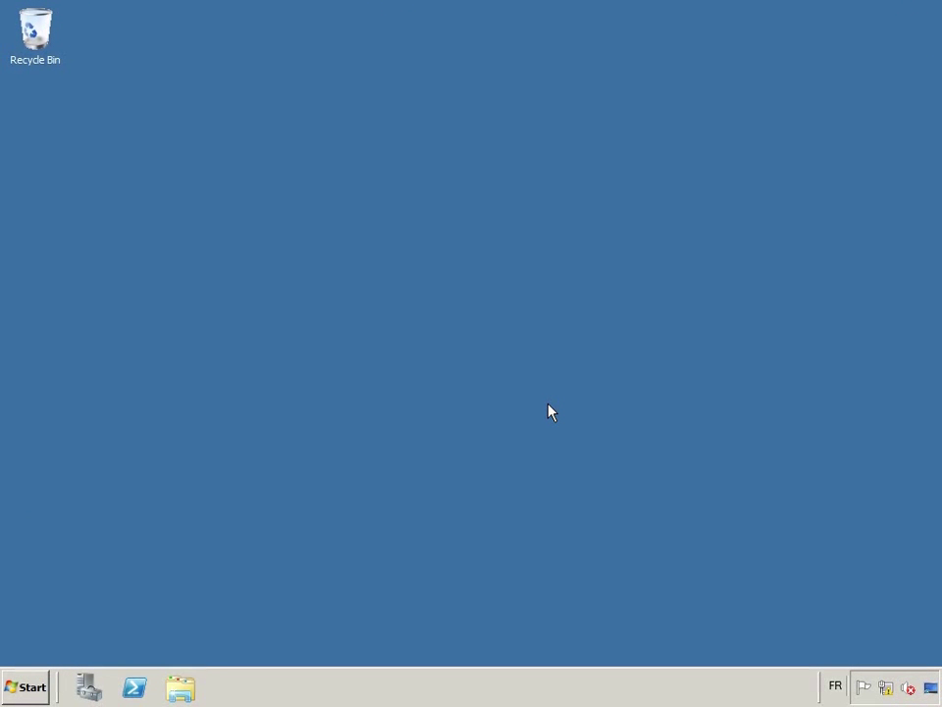
left_click(31, 695)
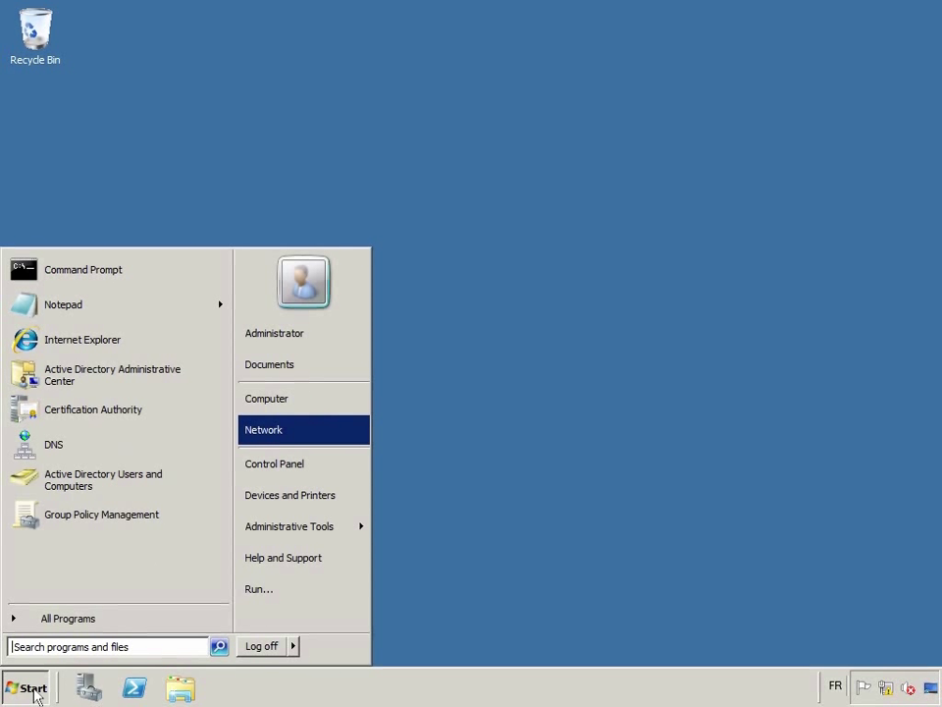
left_click(105, 411)
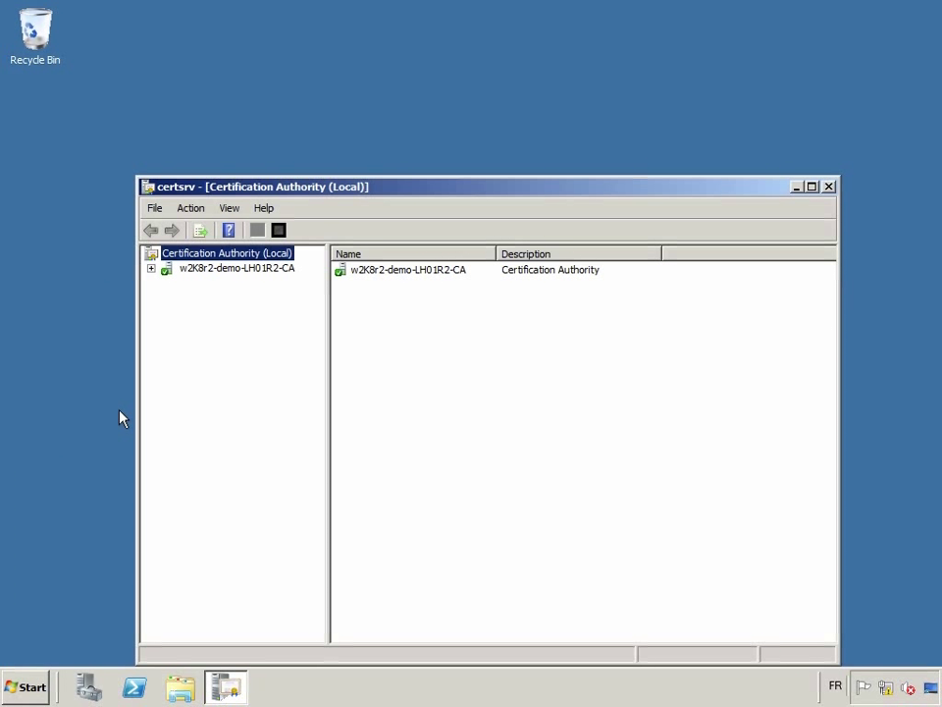
left_click_drag(382, 190, 404, 62)
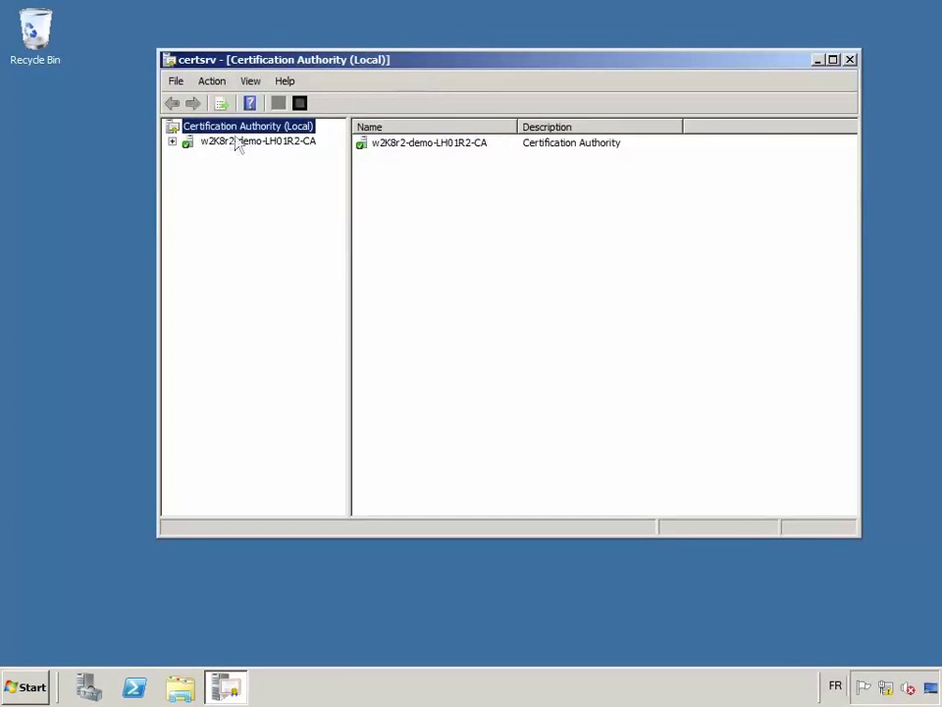
double_click(236, 143)
left_click(261, 216)
right_click(271, 221)
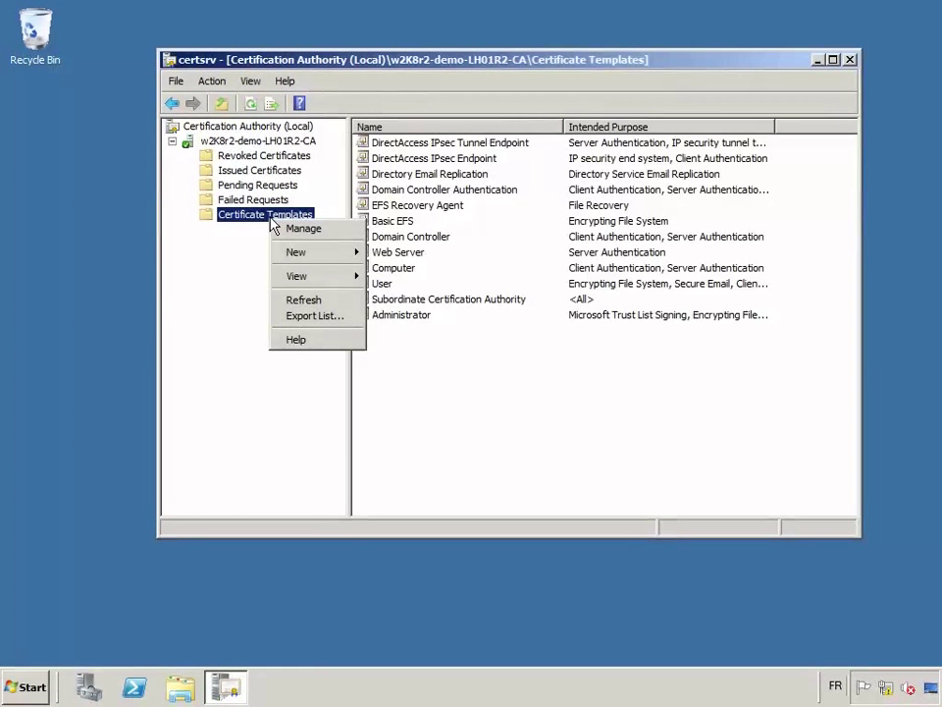
left_click(304, 229)
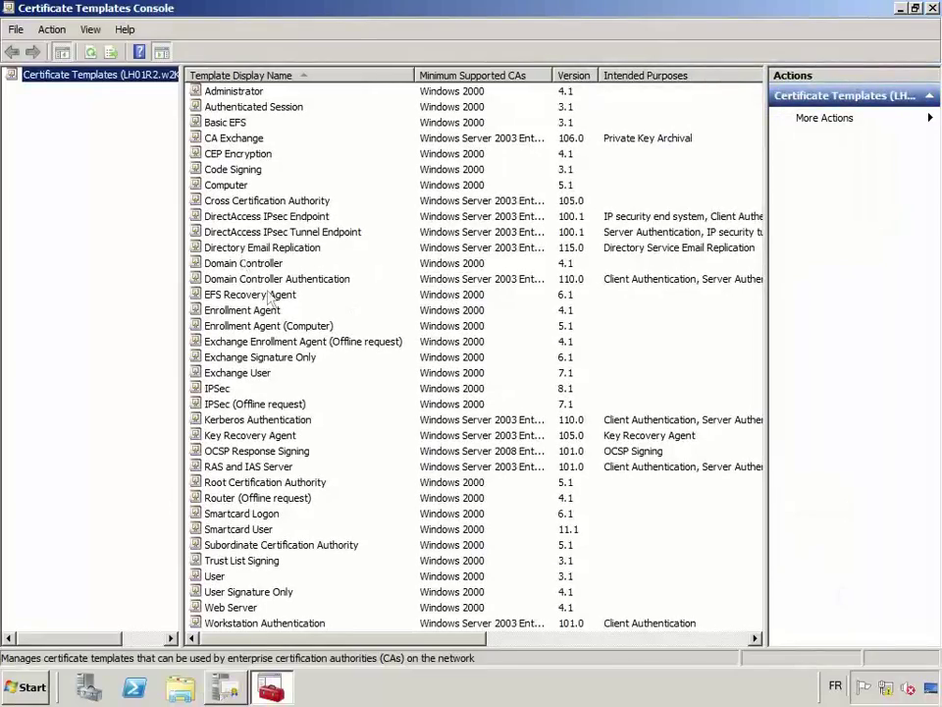
Duplicate the Web Server certificate template as a Windows Server 2003 Enterprise template.
left_click(311, 451)
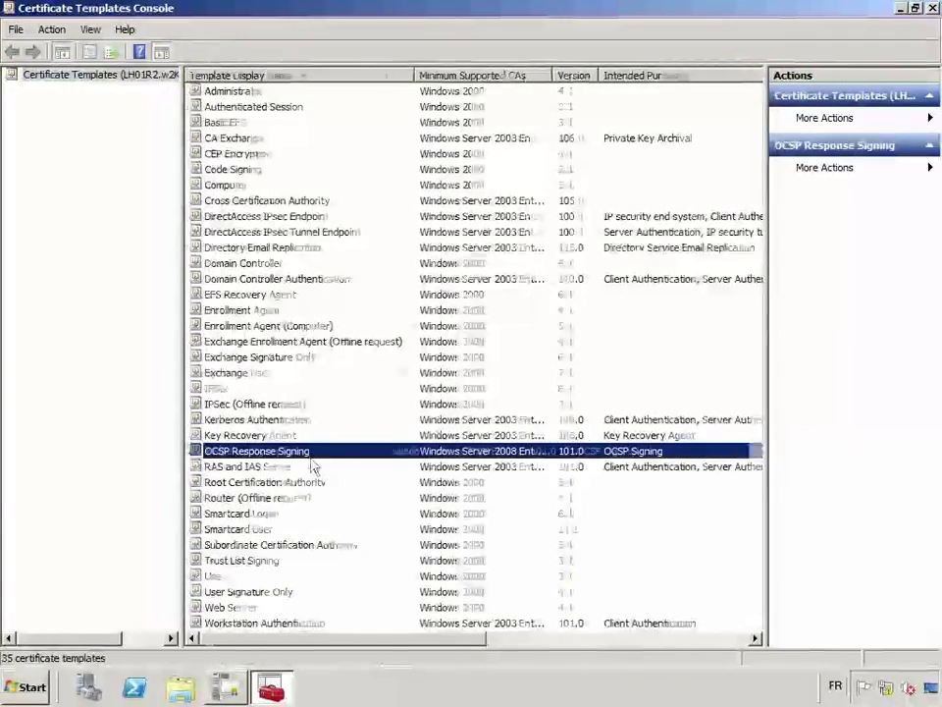
left_click(229, 607)
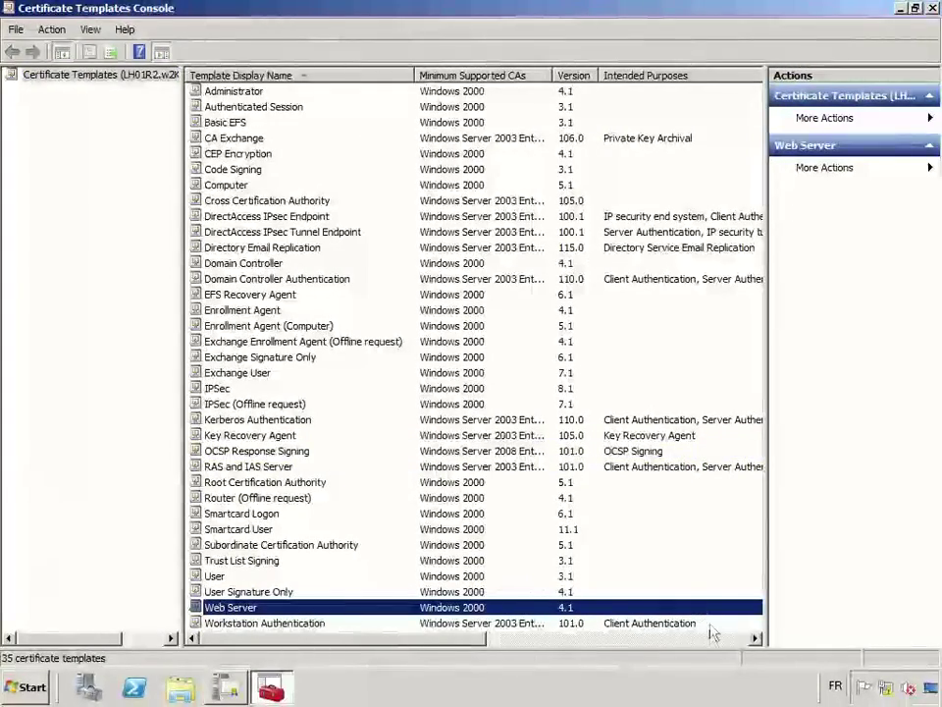
right_click(282, 611)
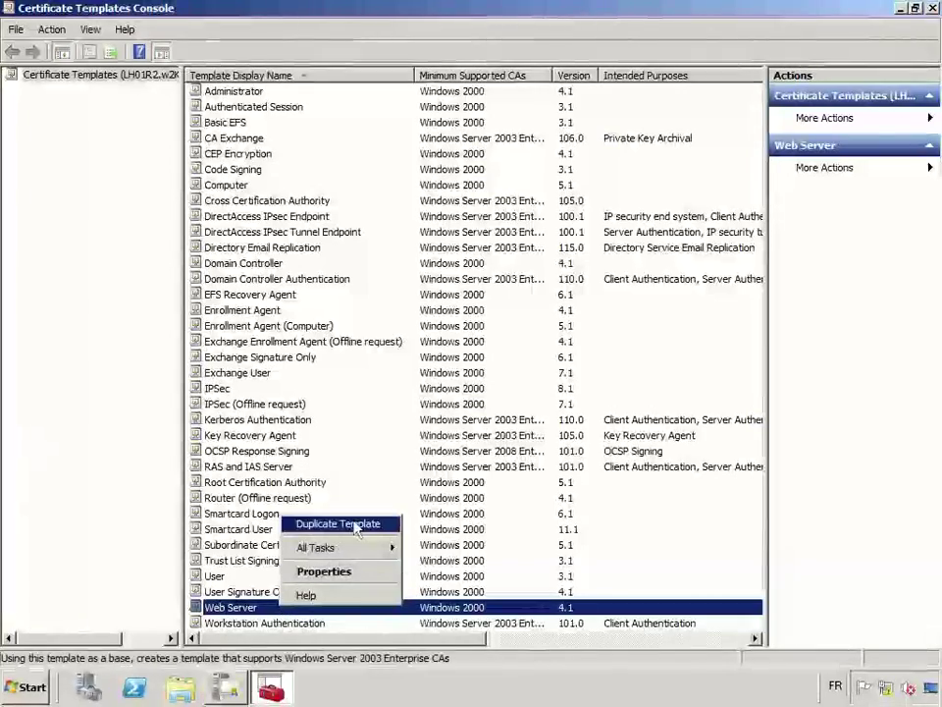
left_click(294, 524)
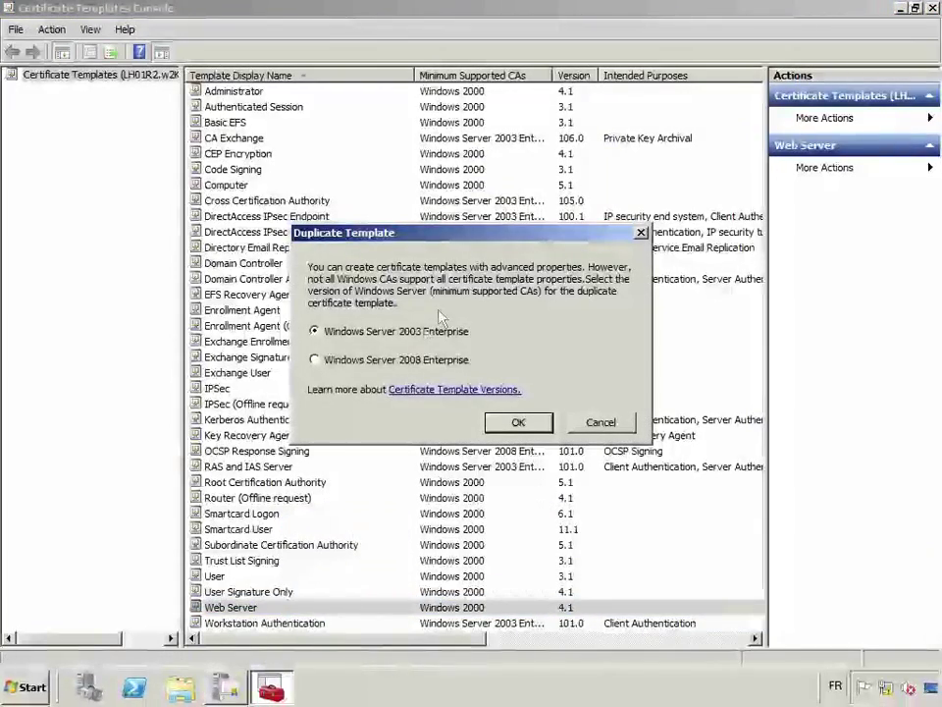
left_click(520, 422)
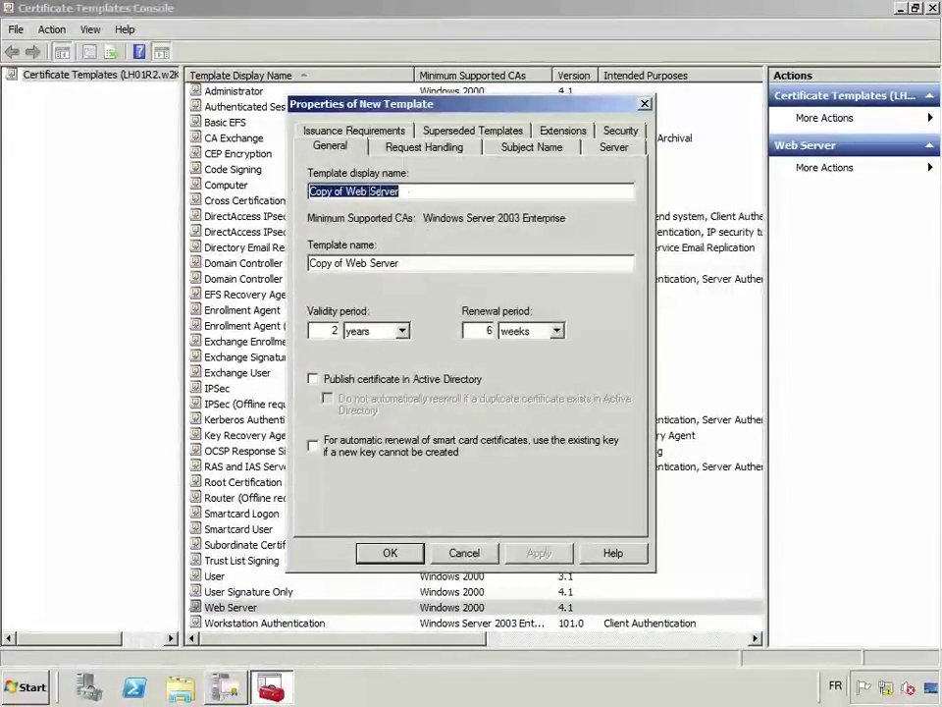
Set the new template's display name to "Web Server exportable" and allow its private key to be exported.
left_click(343, 192)
left_click(416, 190)
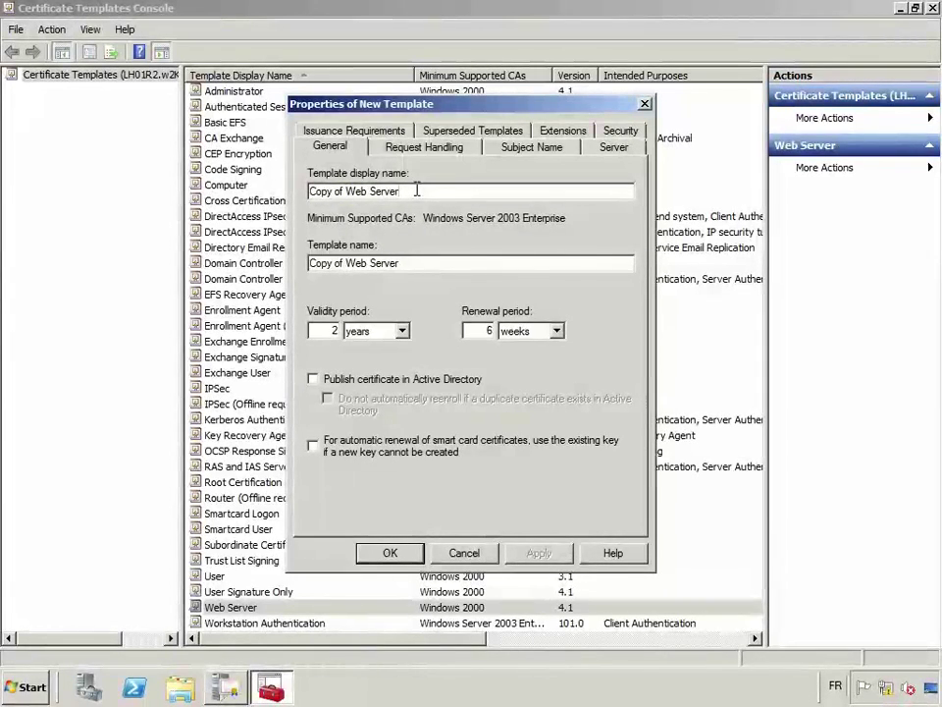
left_click_drag(346, 191, 299, 191)
key("BackSpace")
type("expo")
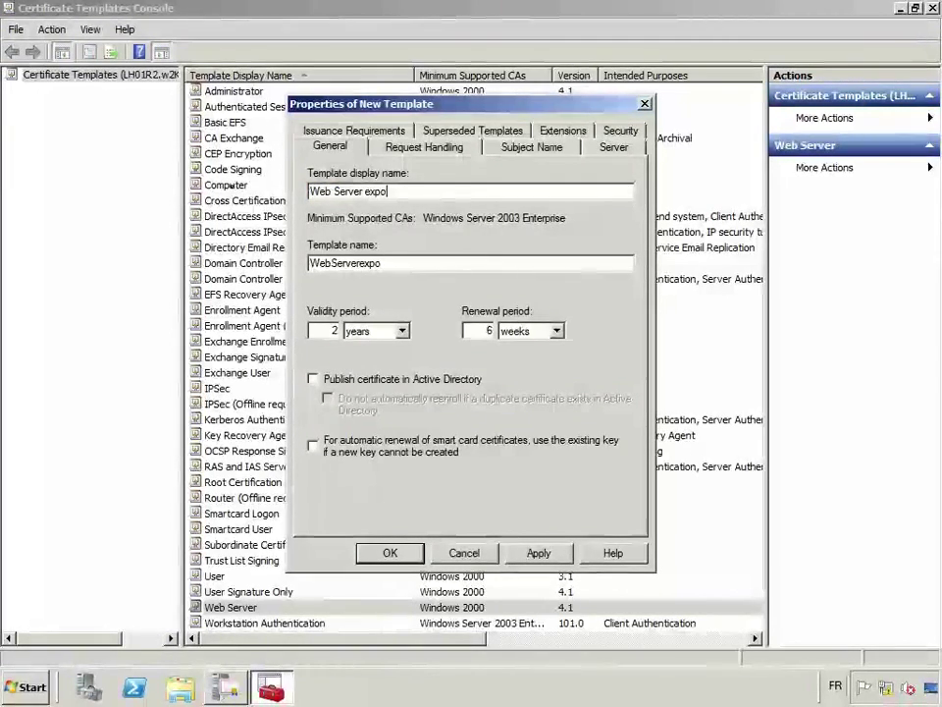
type("rtable")
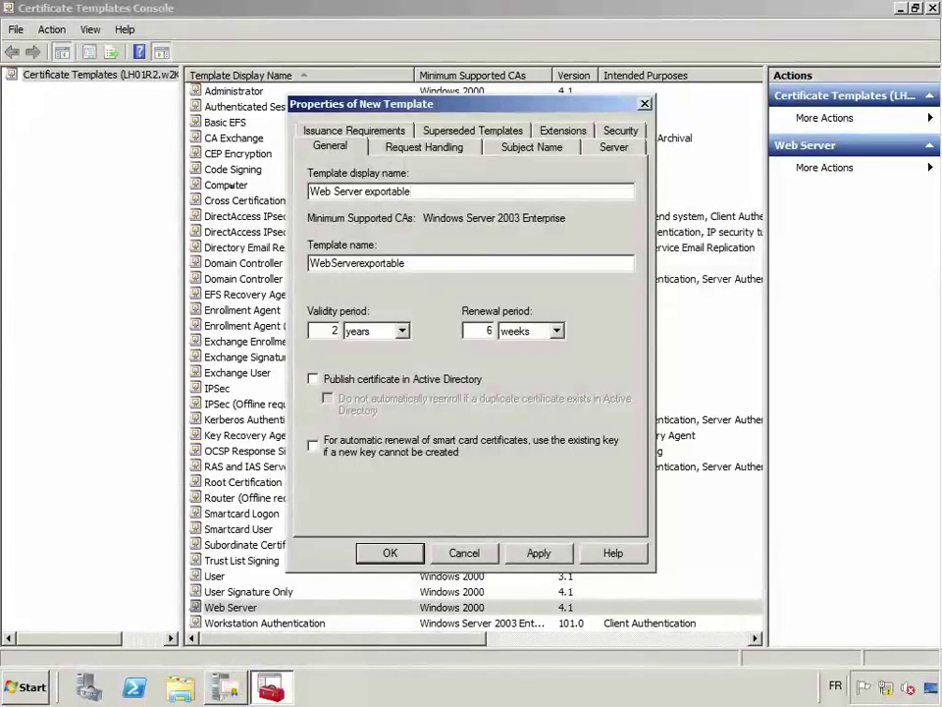
left_click(422, 147)
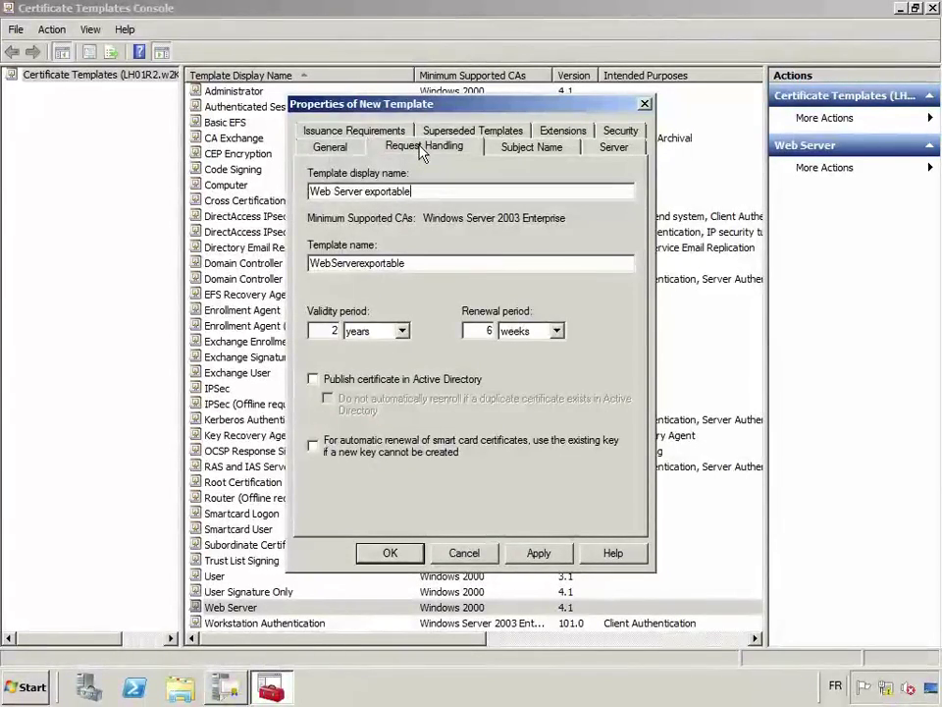
left_click(325, 336)
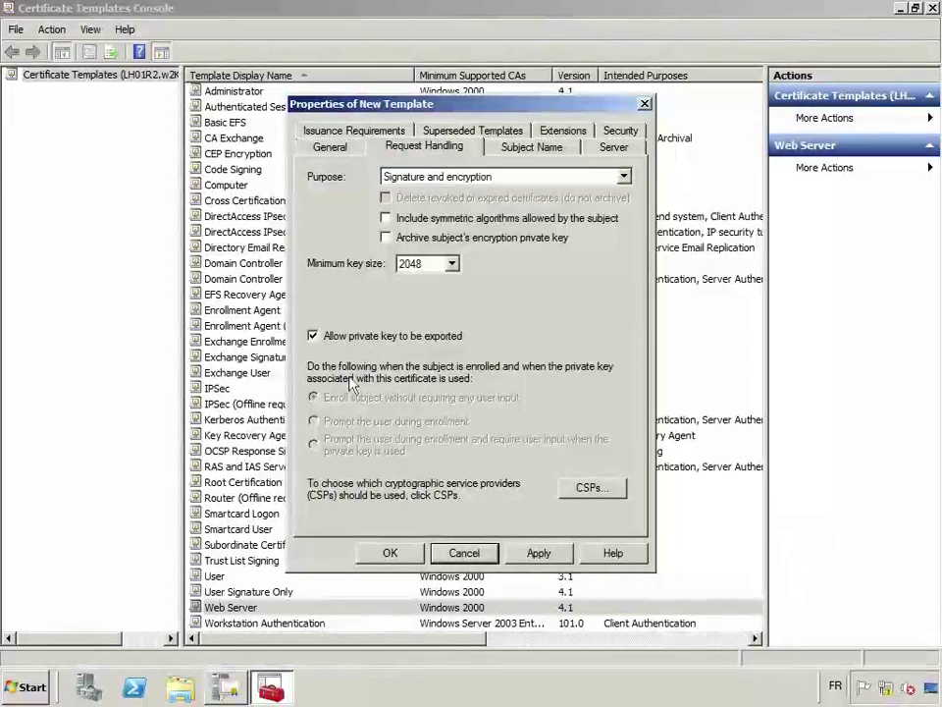
Review the new template's subject name, server, issuance requirement, superseded template and application policy settings.
left_click(525, 148)
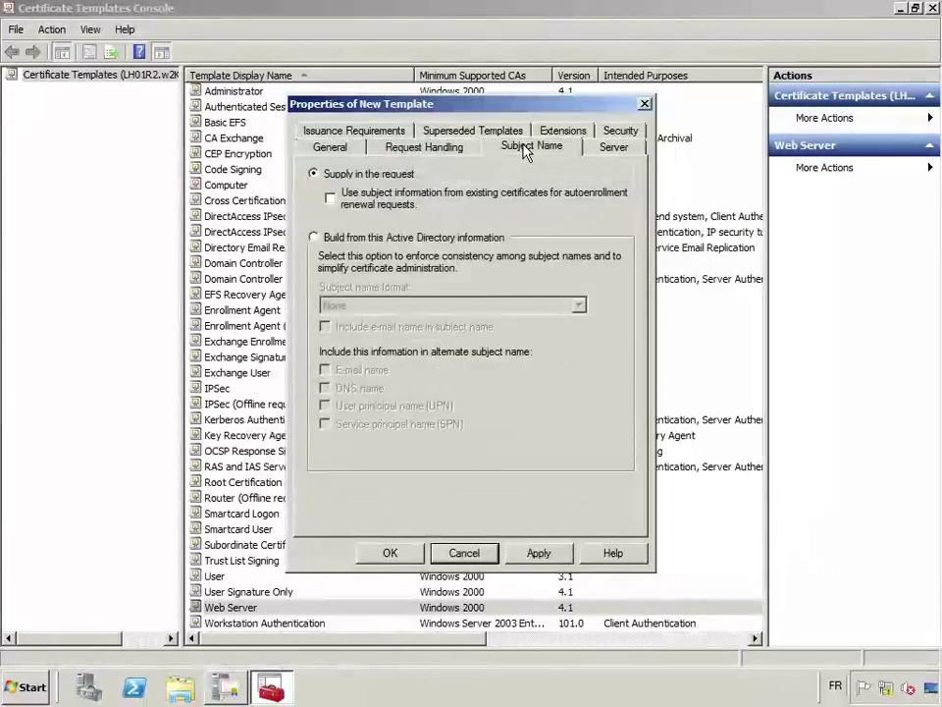
left_click(610, 148)
left_click(344, 130)
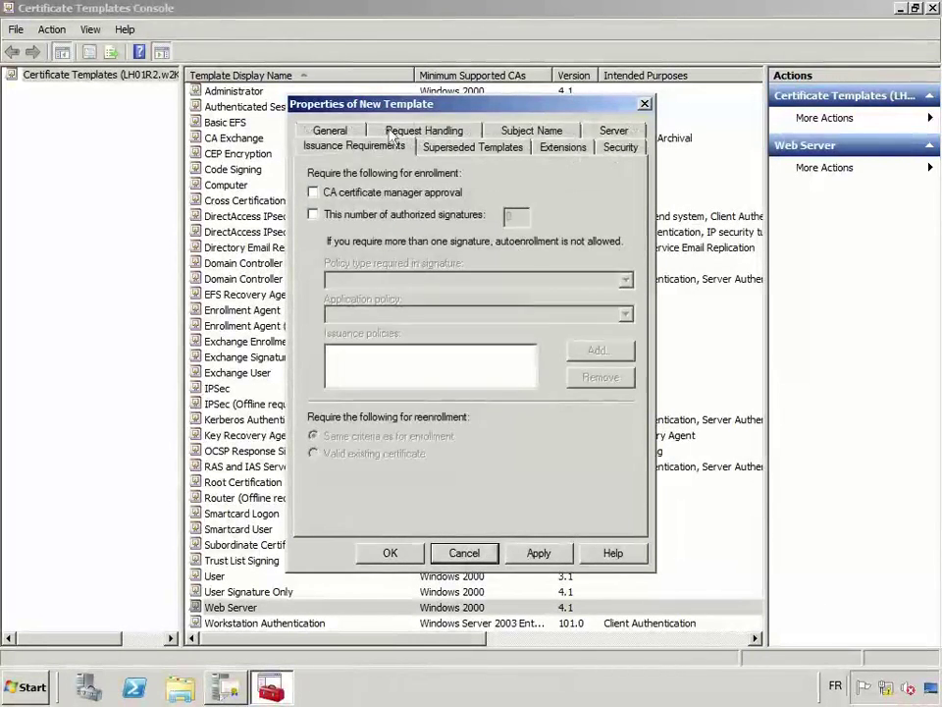
left_click(465, 149)
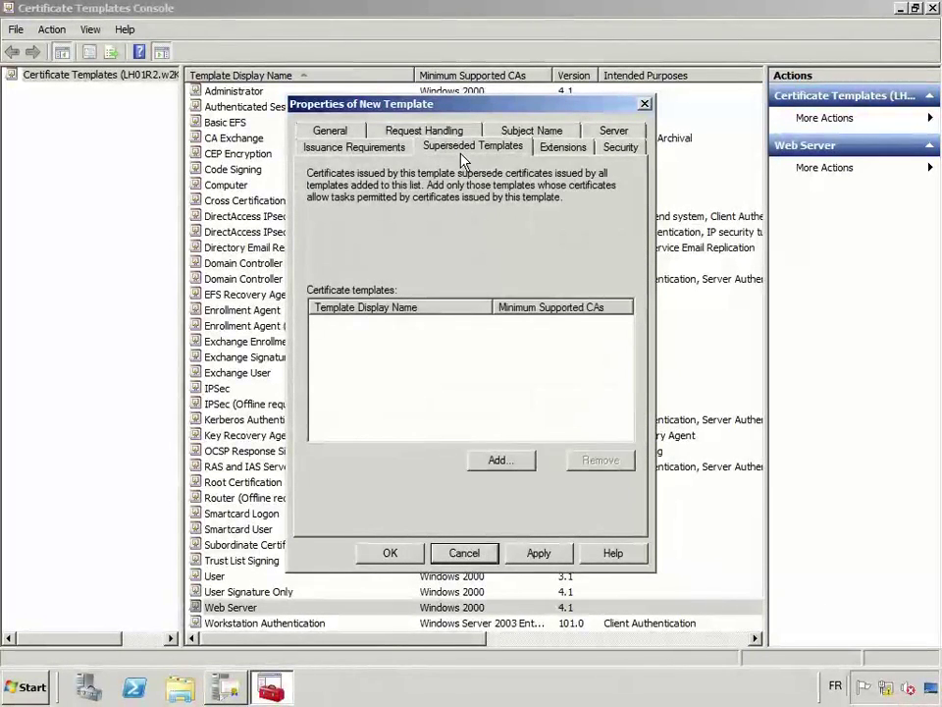
left_click(562, 150)
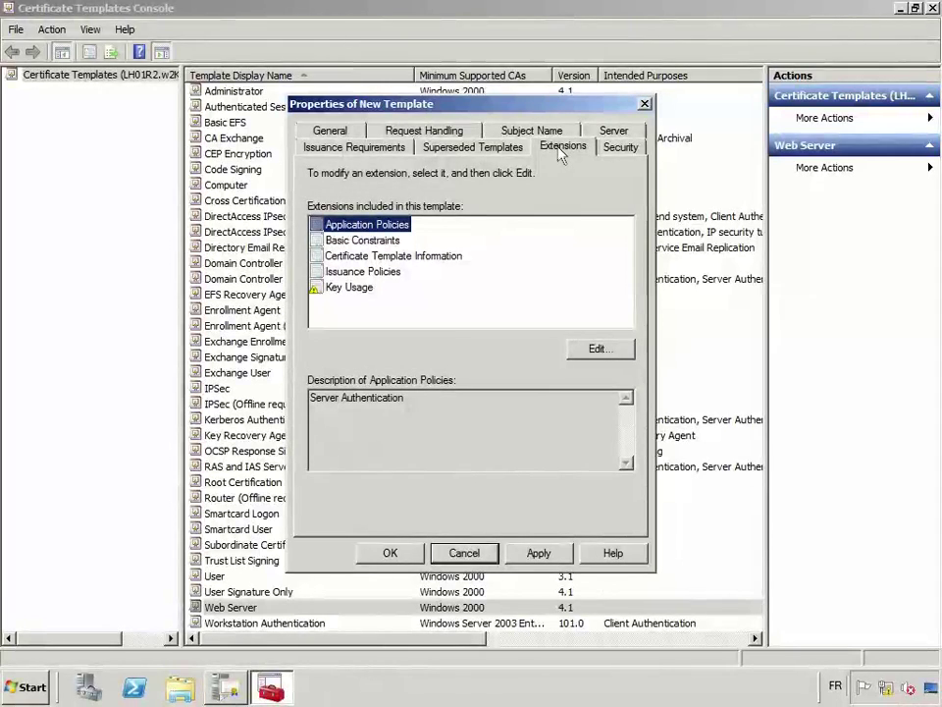
left_click_drag(419, 396, 309, 397)
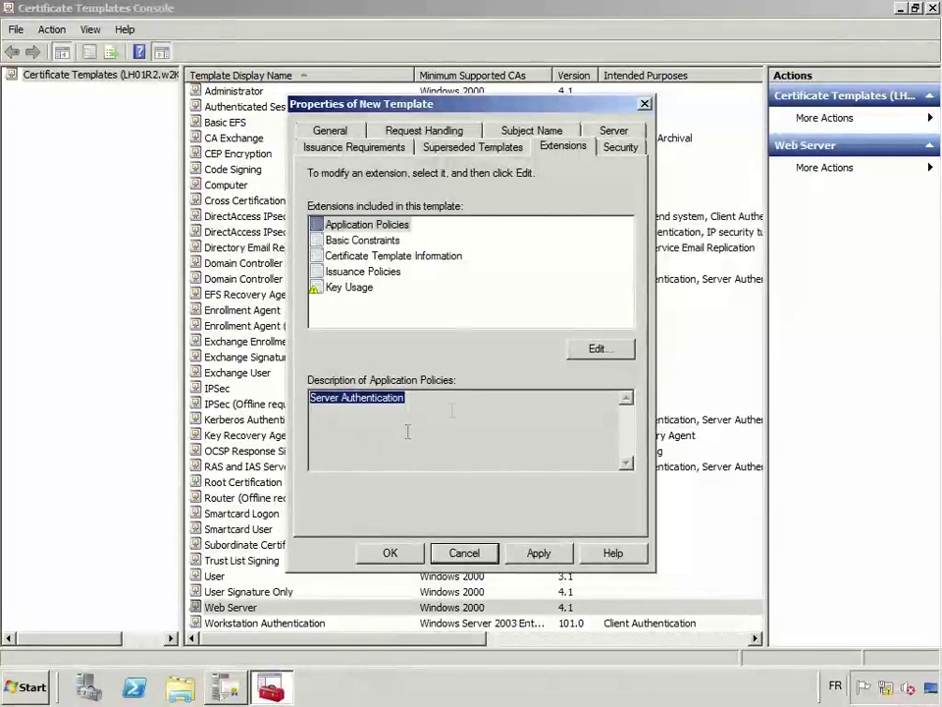
Allow Authenticated Users to enroll on the new template, check the other groups' permissions, and save it before closing the templates console.
left_click(624, 149)
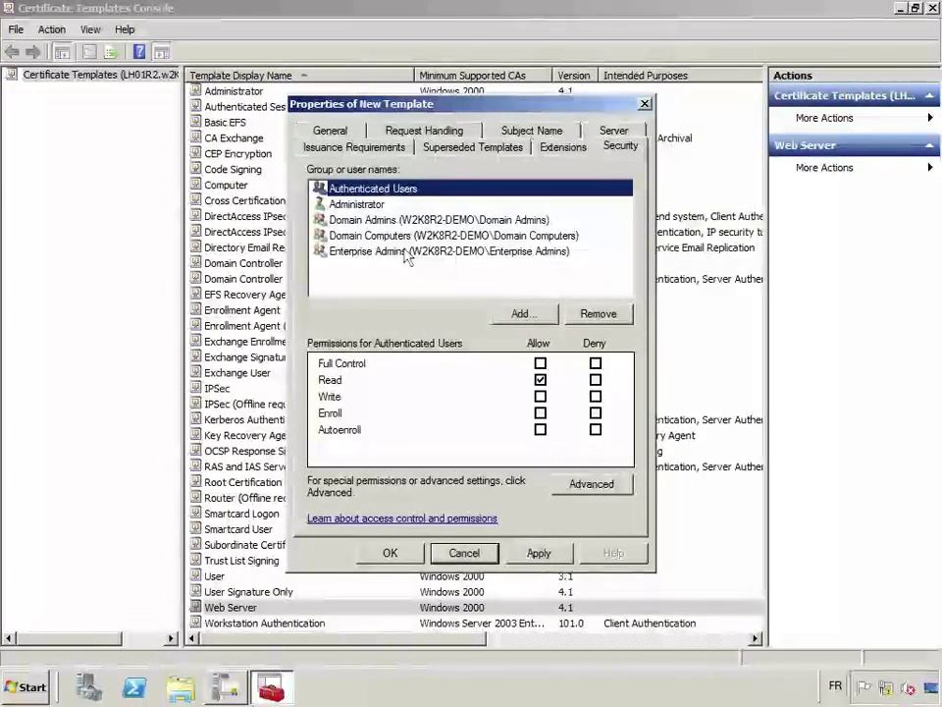
left_click(539, 412)
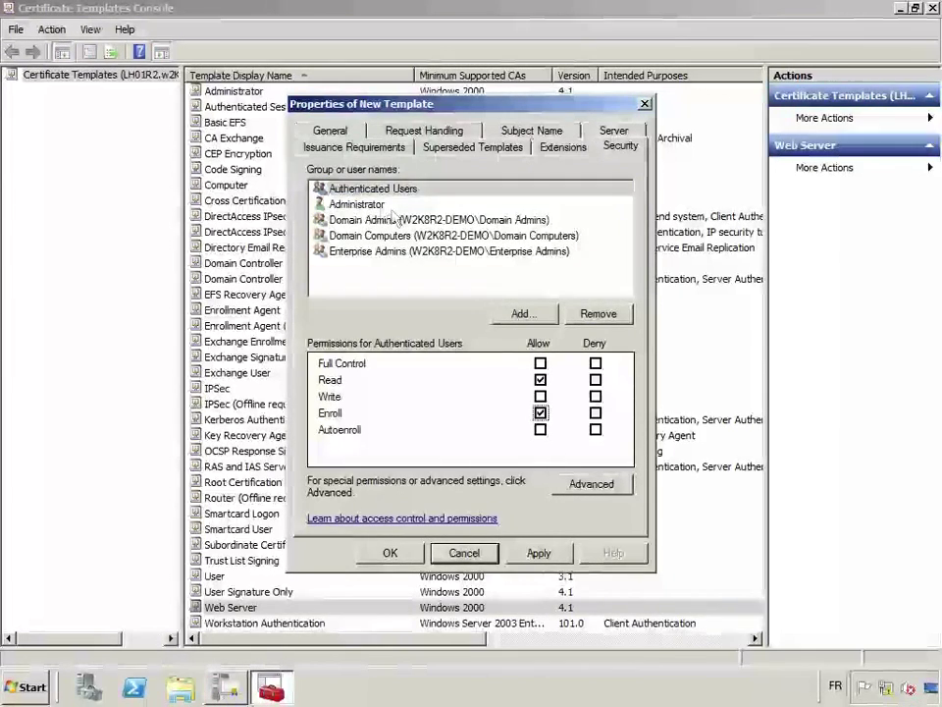
left_click(376, 205)
left_click(371, 220)
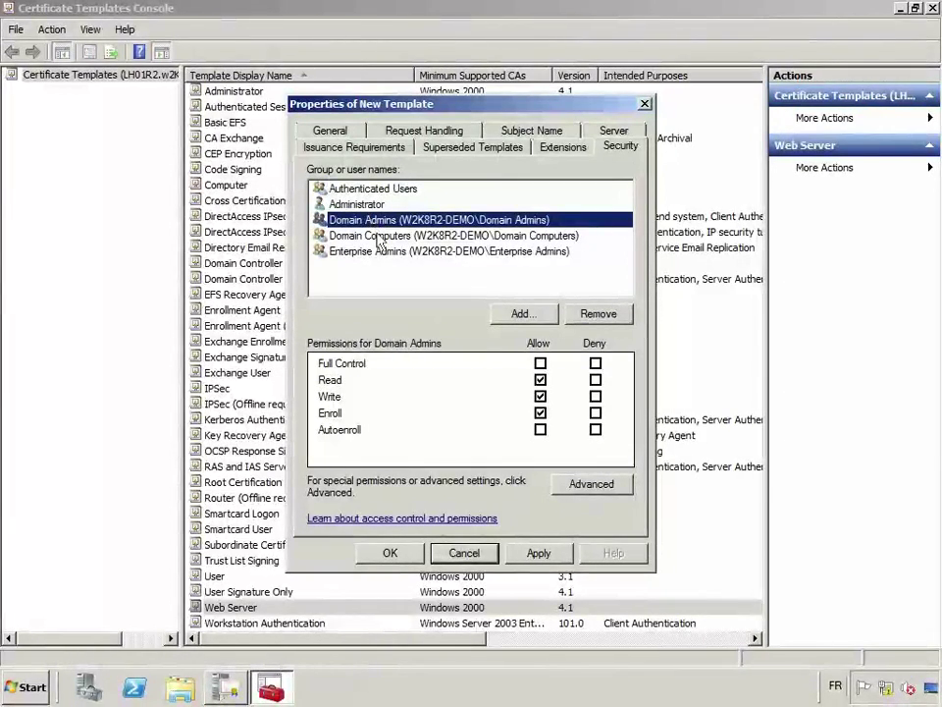
left_click(378, 237)
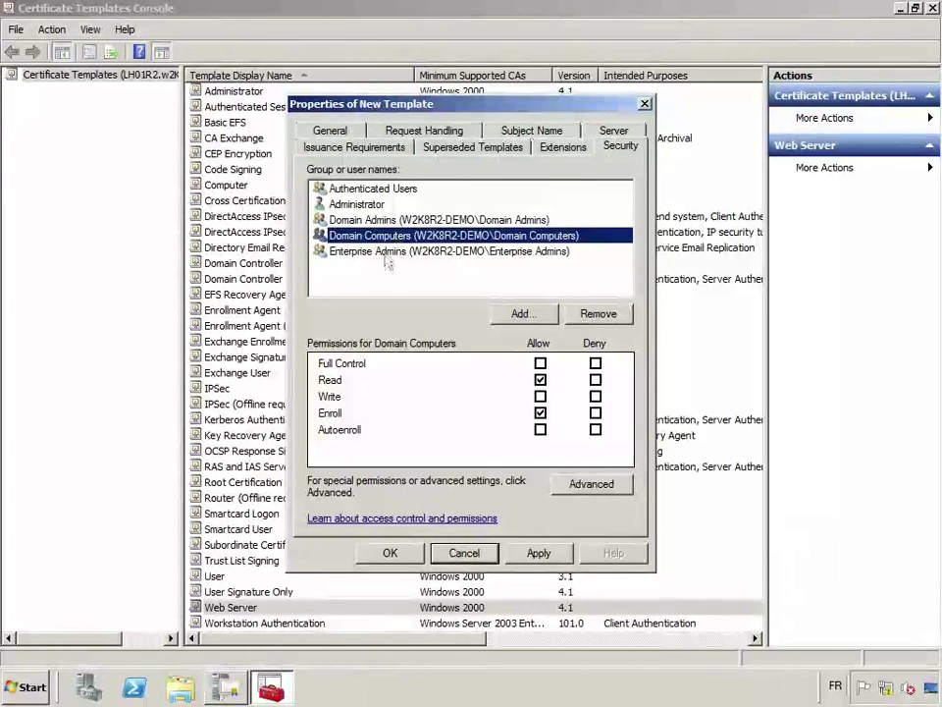
left_click(386, 253)
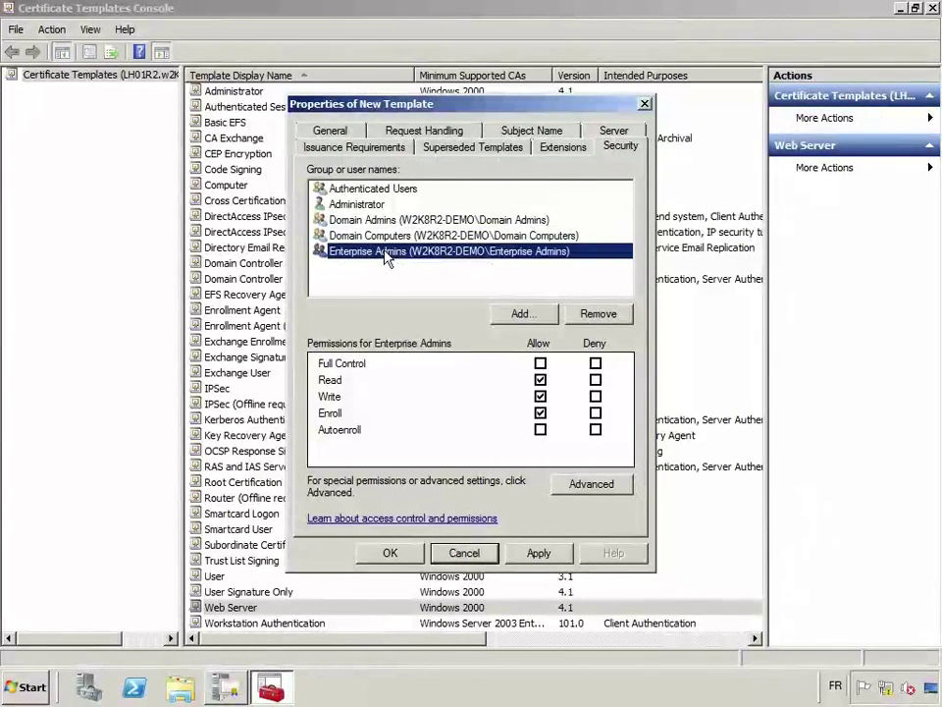
left_click(538, 552)
left_click(390, 554)
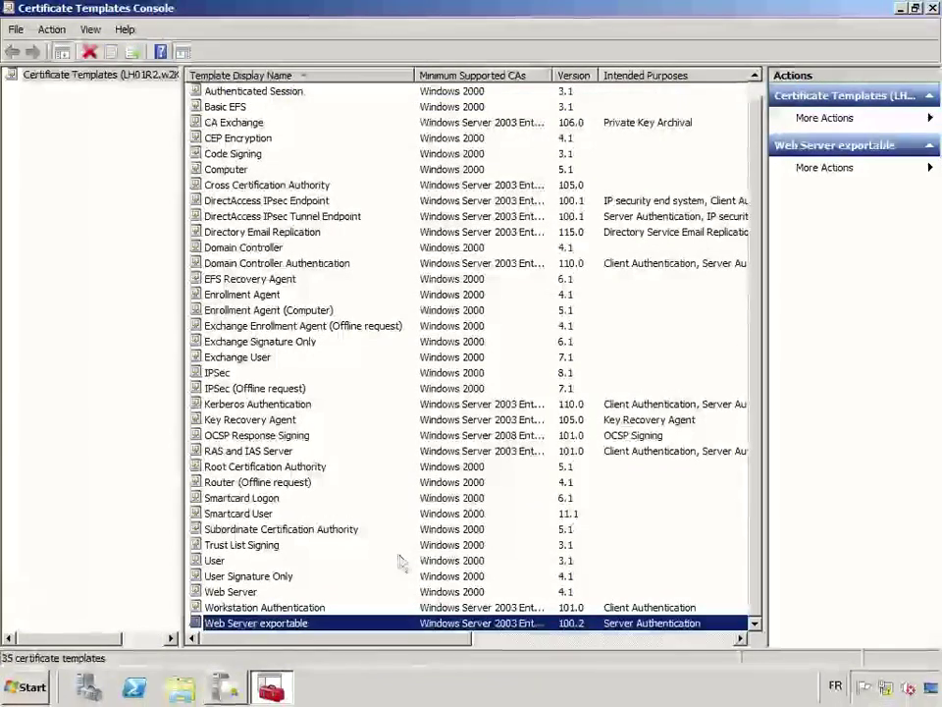
left_click(932, 8)
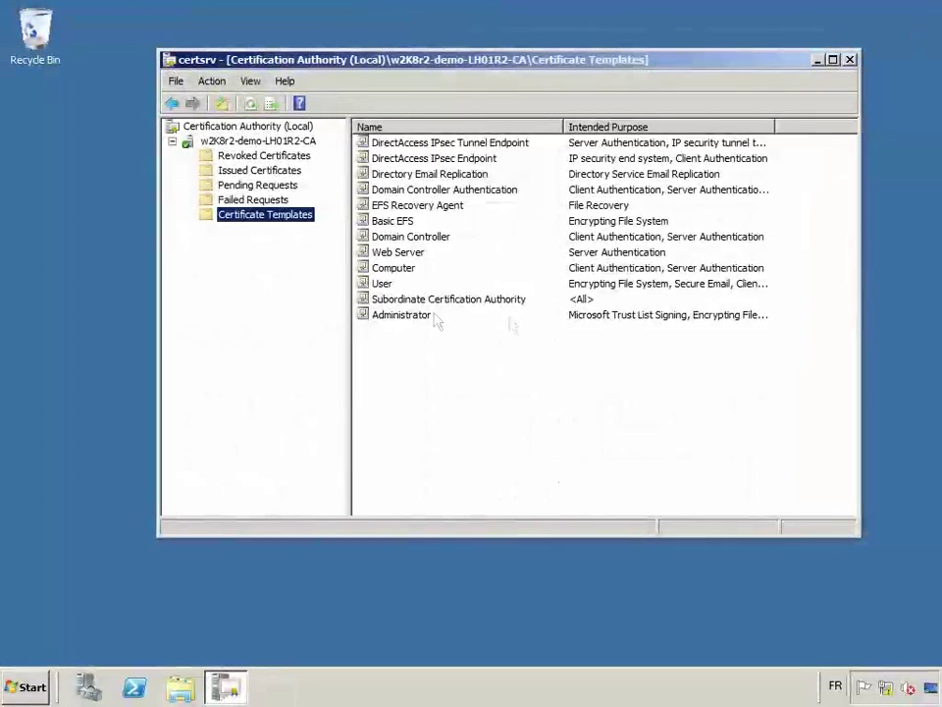
Enable the Web Server exportable certificate template on the certification authority.
right_click(287, 218)
left_click(326, 224)
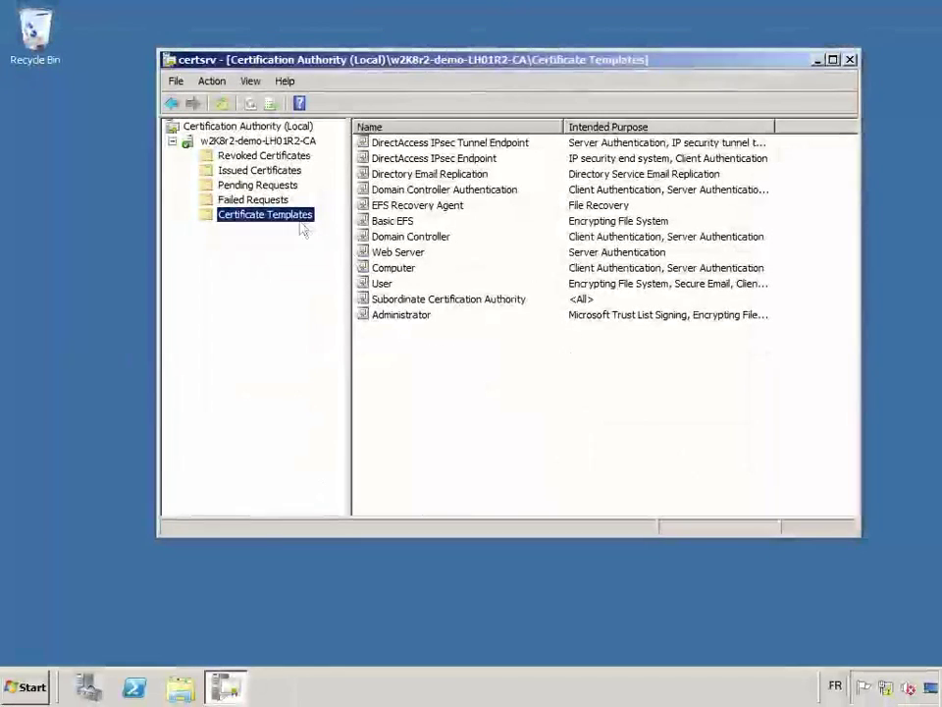
right_click(301, 225)
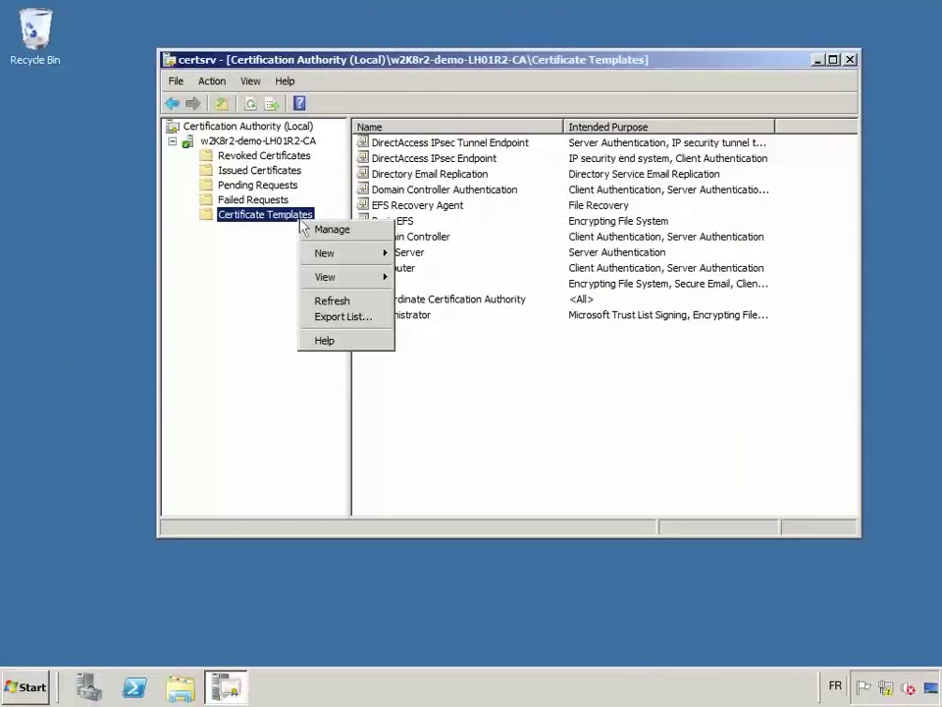
mouse_move(336, 255)
left_click(427, 257)
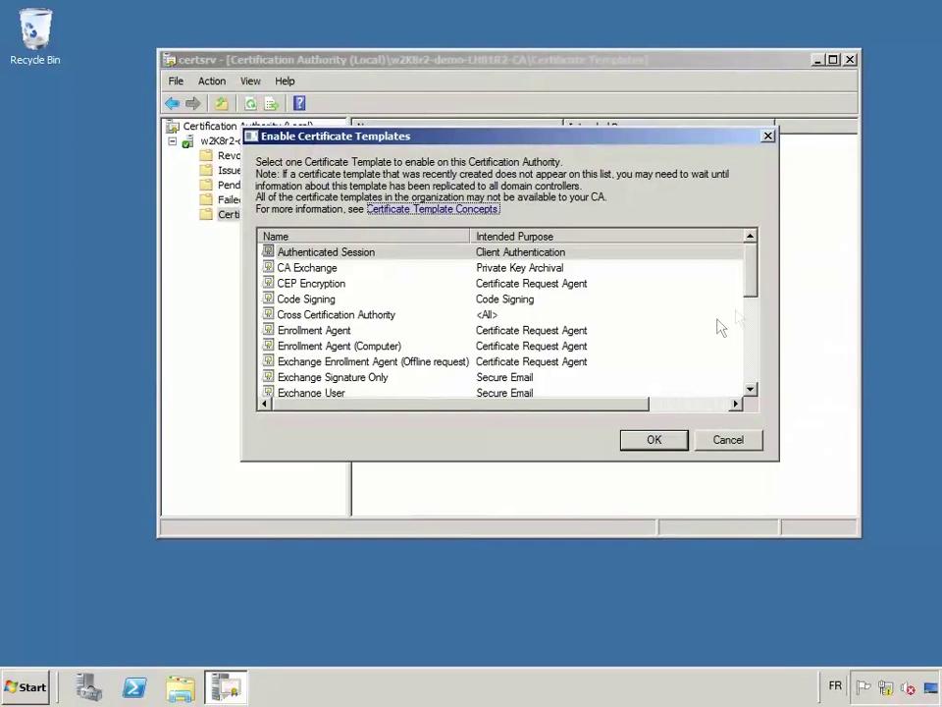
left_click_drag(753, 288, 754, 371)
left_click(334, 361)
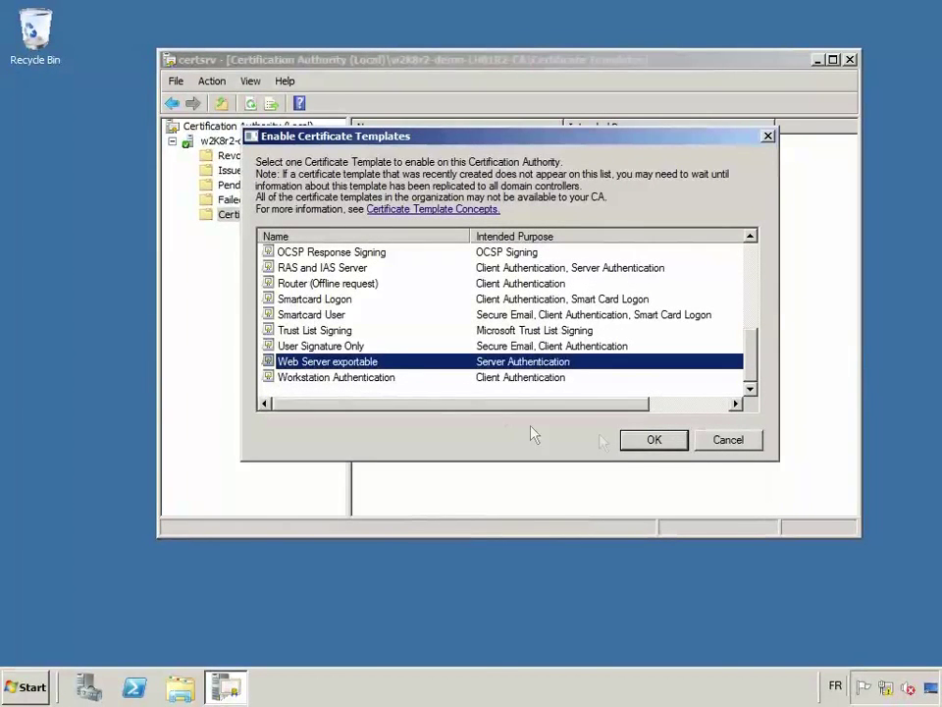
left_click(652, 441)
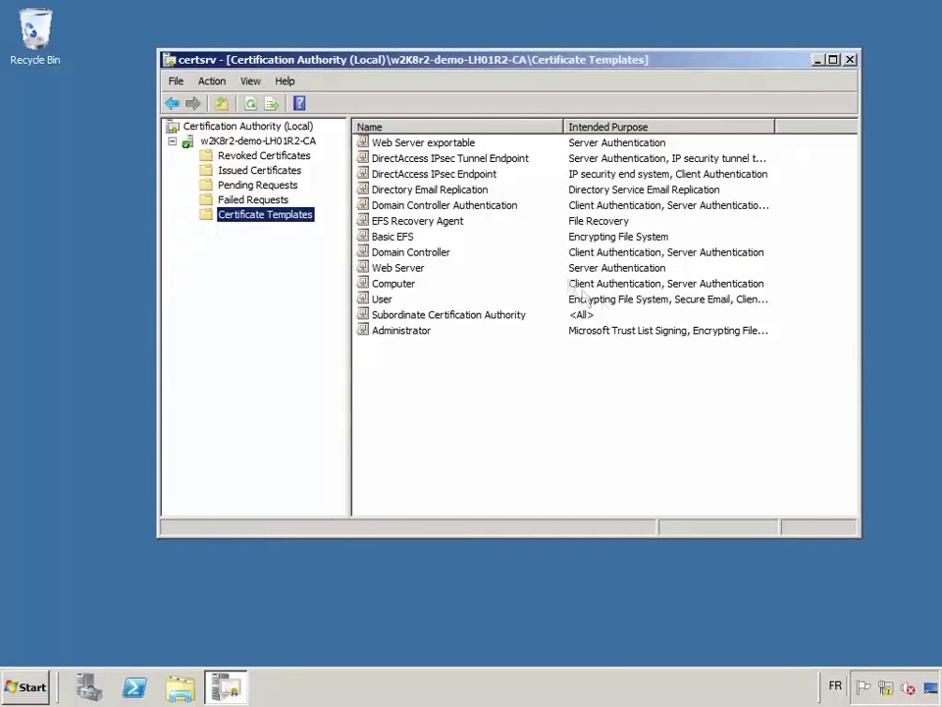
Restart the w2K8r2-demo-LH01R2-CA certification authority by stopping its service and starting it again.
right_click(290, 143)
mouse_move(318, 157)
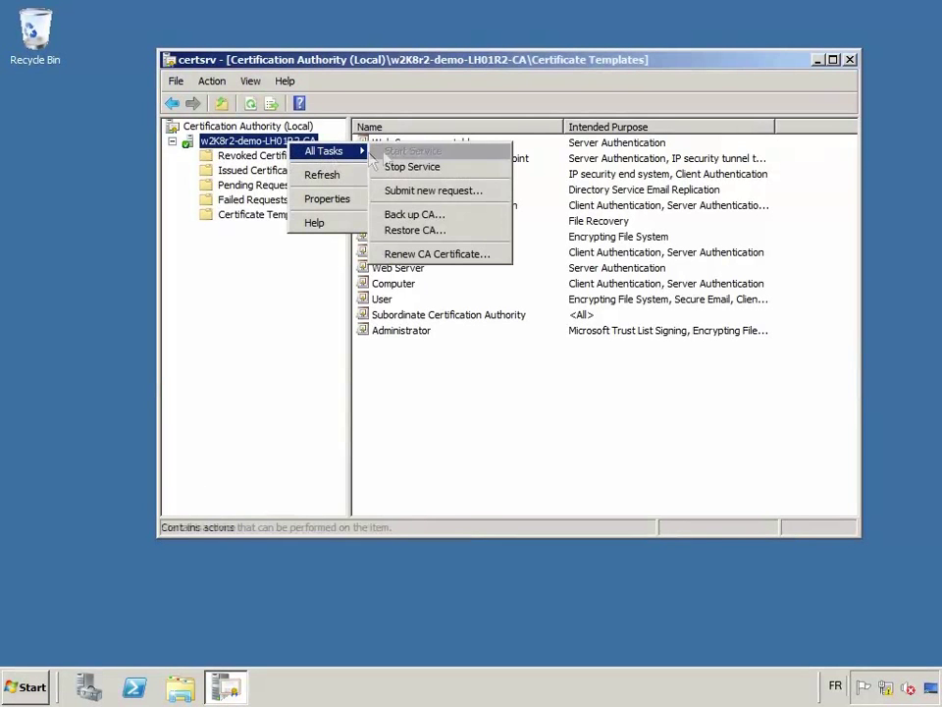
left_click(400, 167)
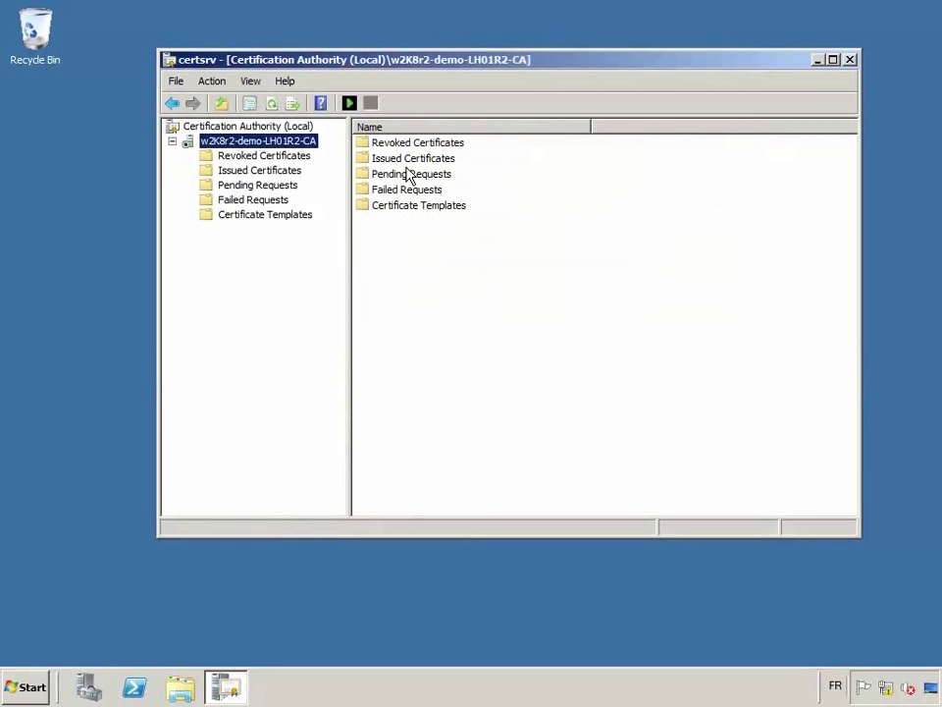
right_click(289, 144)
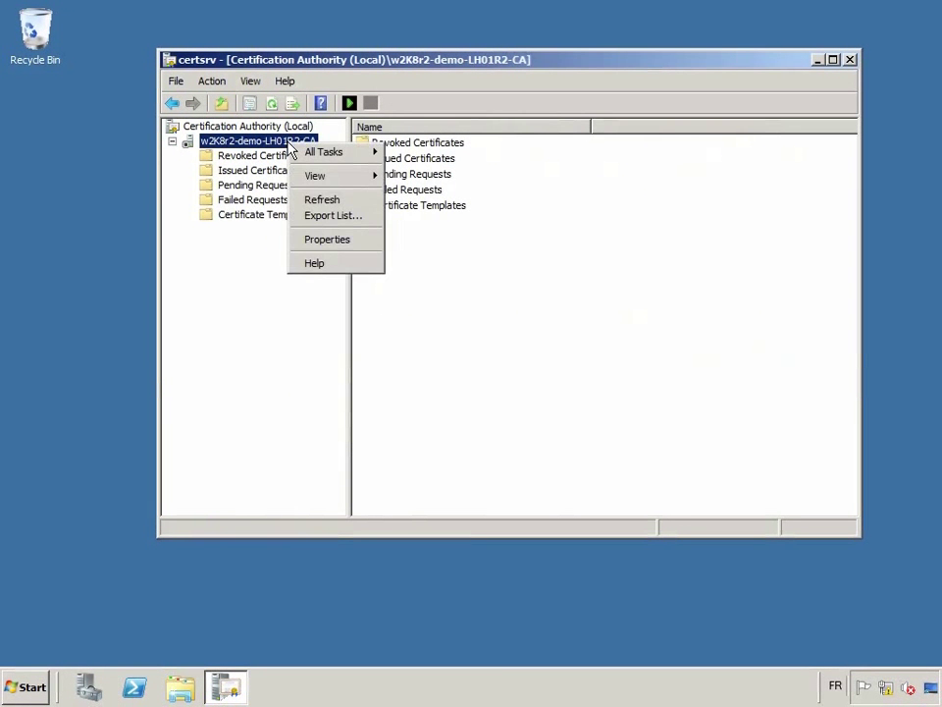
mouse_move(324, 152)
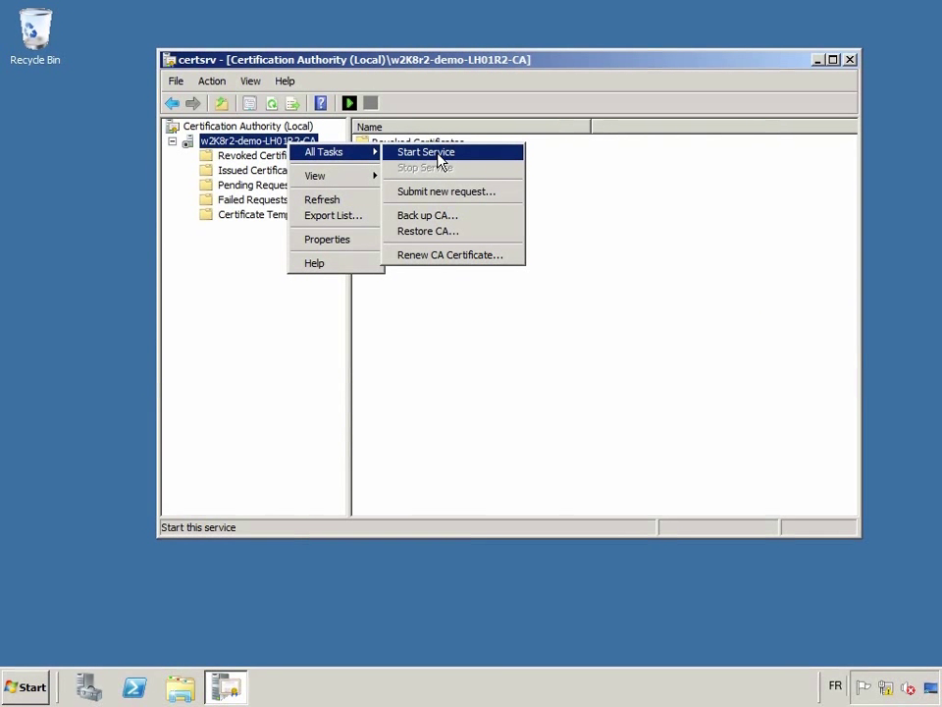
left_click(439, 157)
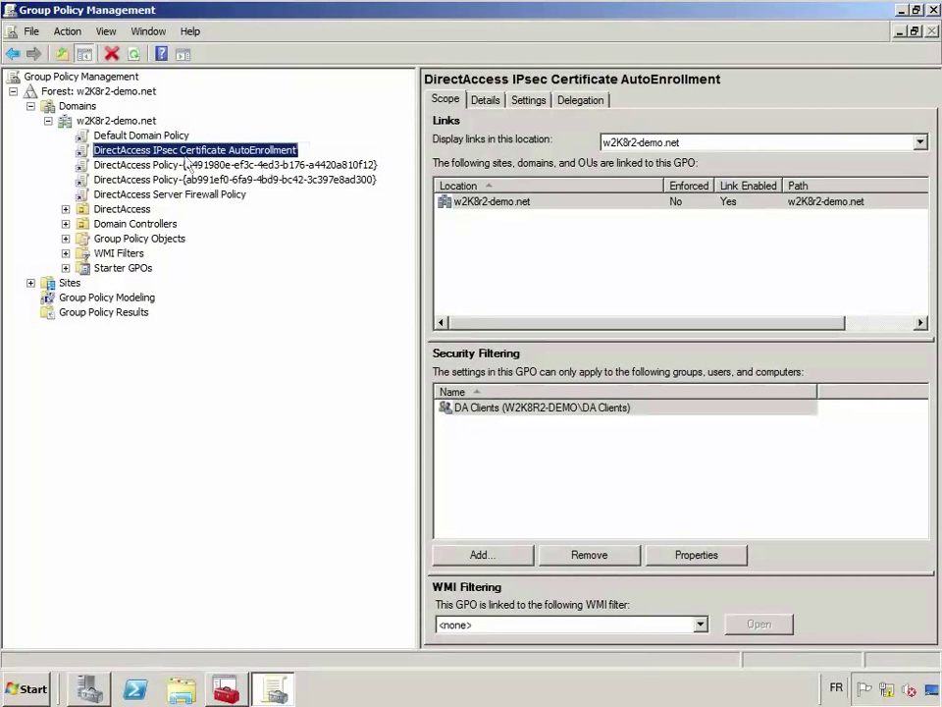
In Group Policy Management, add the DA Servers group to the security filtering of the DirectAccess IPsec Certificate AutoEnrollment GPO and close the console.
left_click(480, 452)
left_click(481, 556)
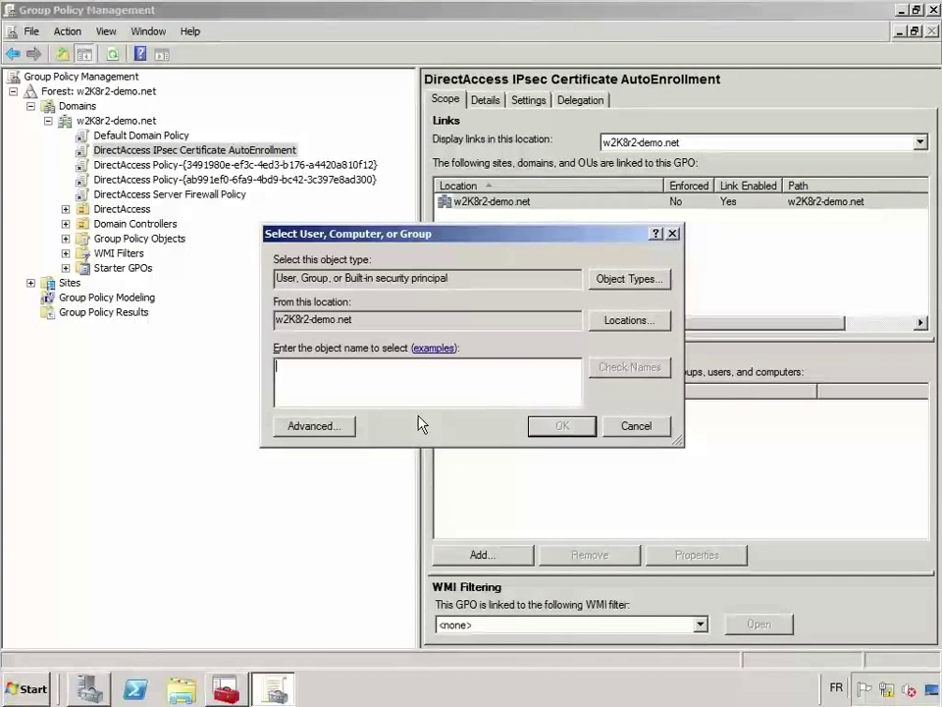
type("DA Servers")
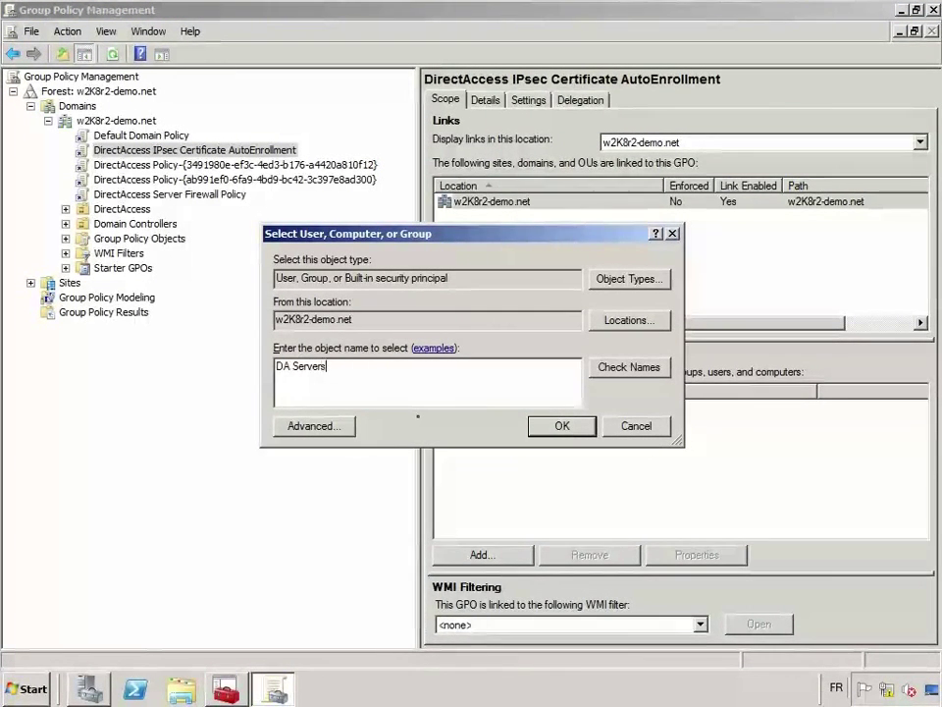
left_click(655, 367)
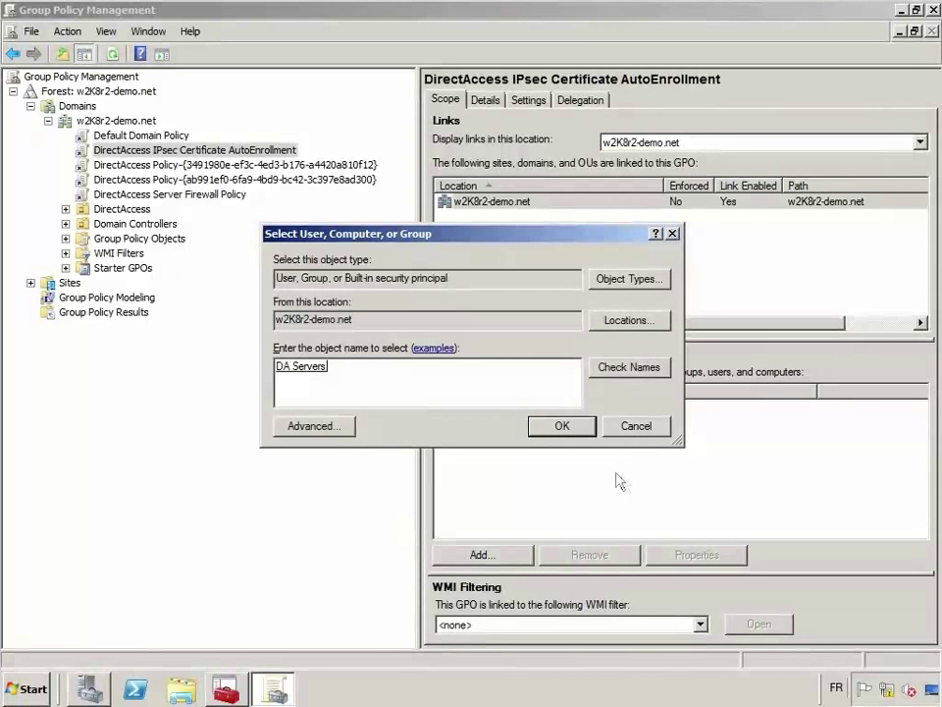
left_click(568, 431)
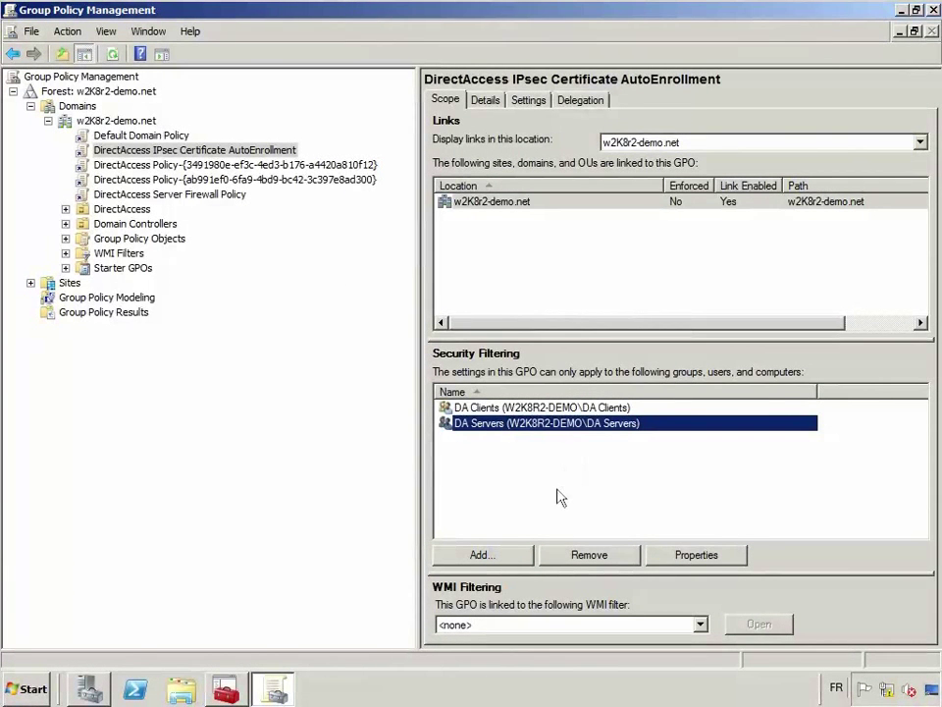
left_click(228, 151)
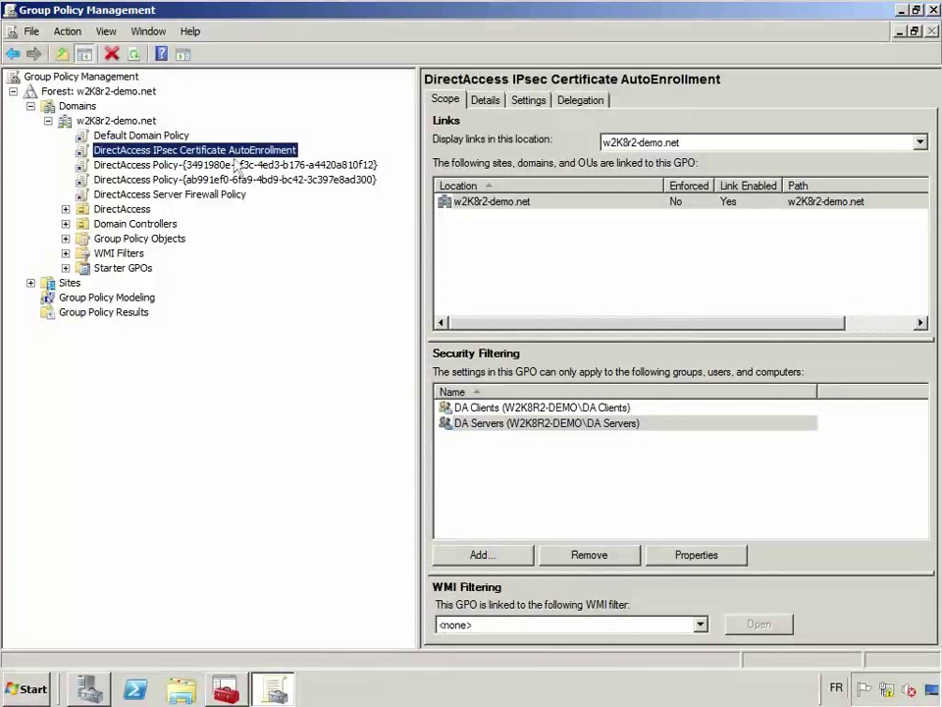
left_click(932, 10)
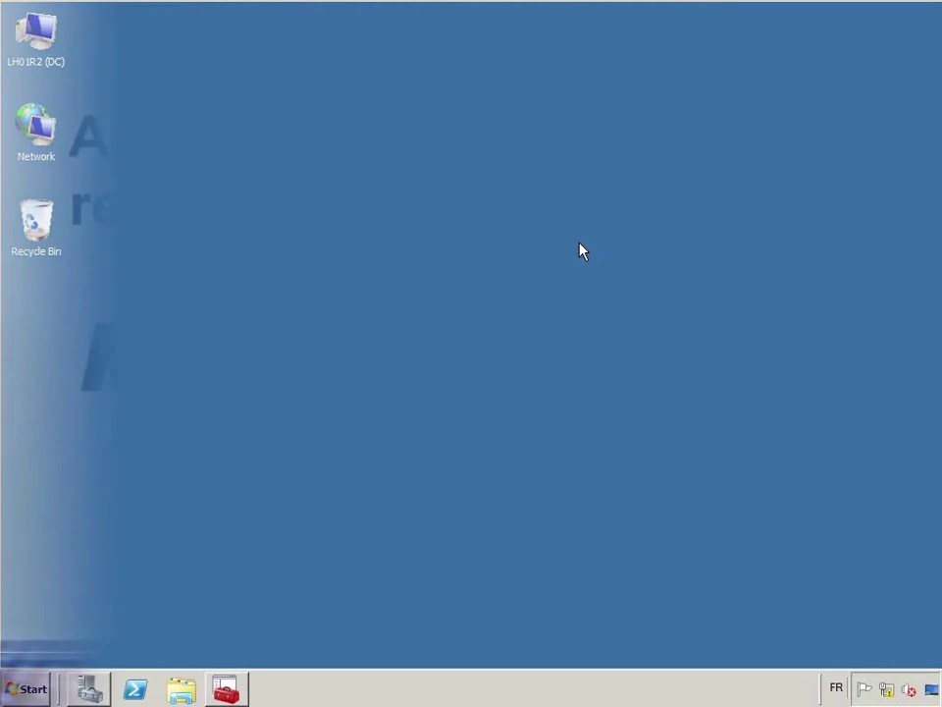